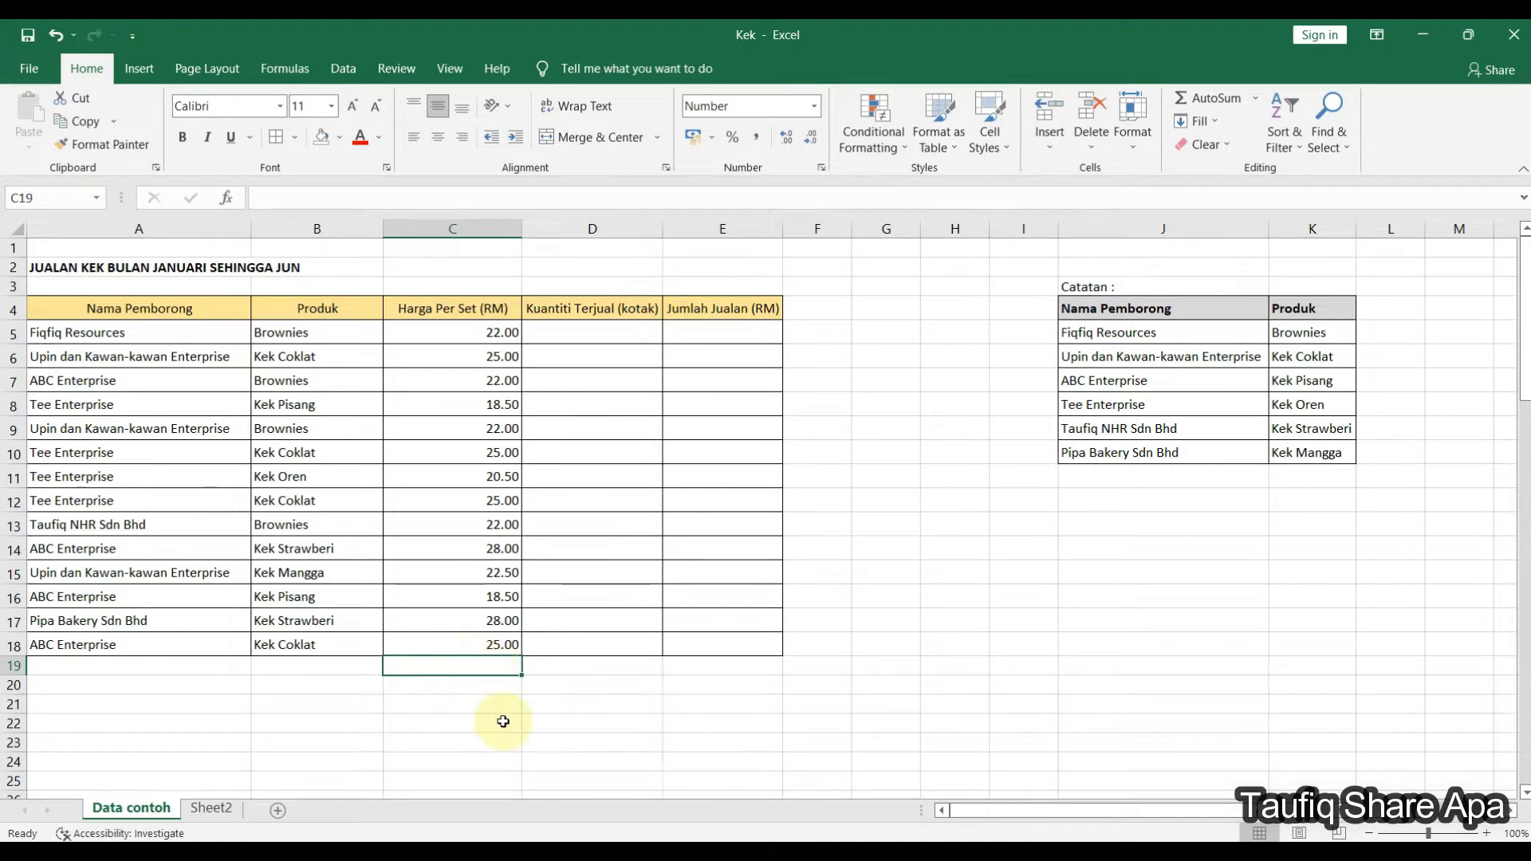
click(502, 721)
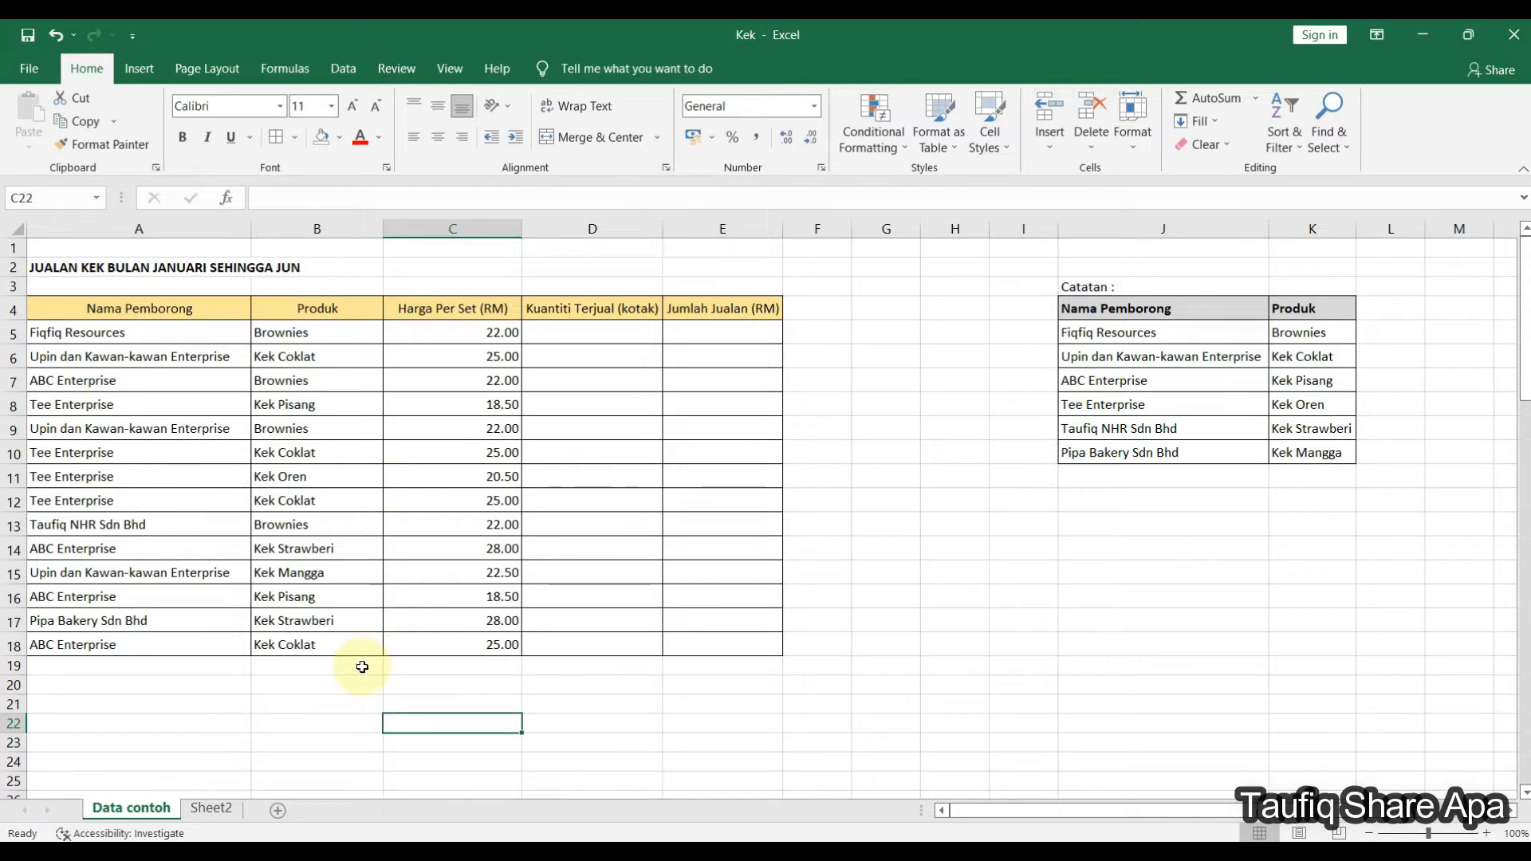
key(ctrl+z)
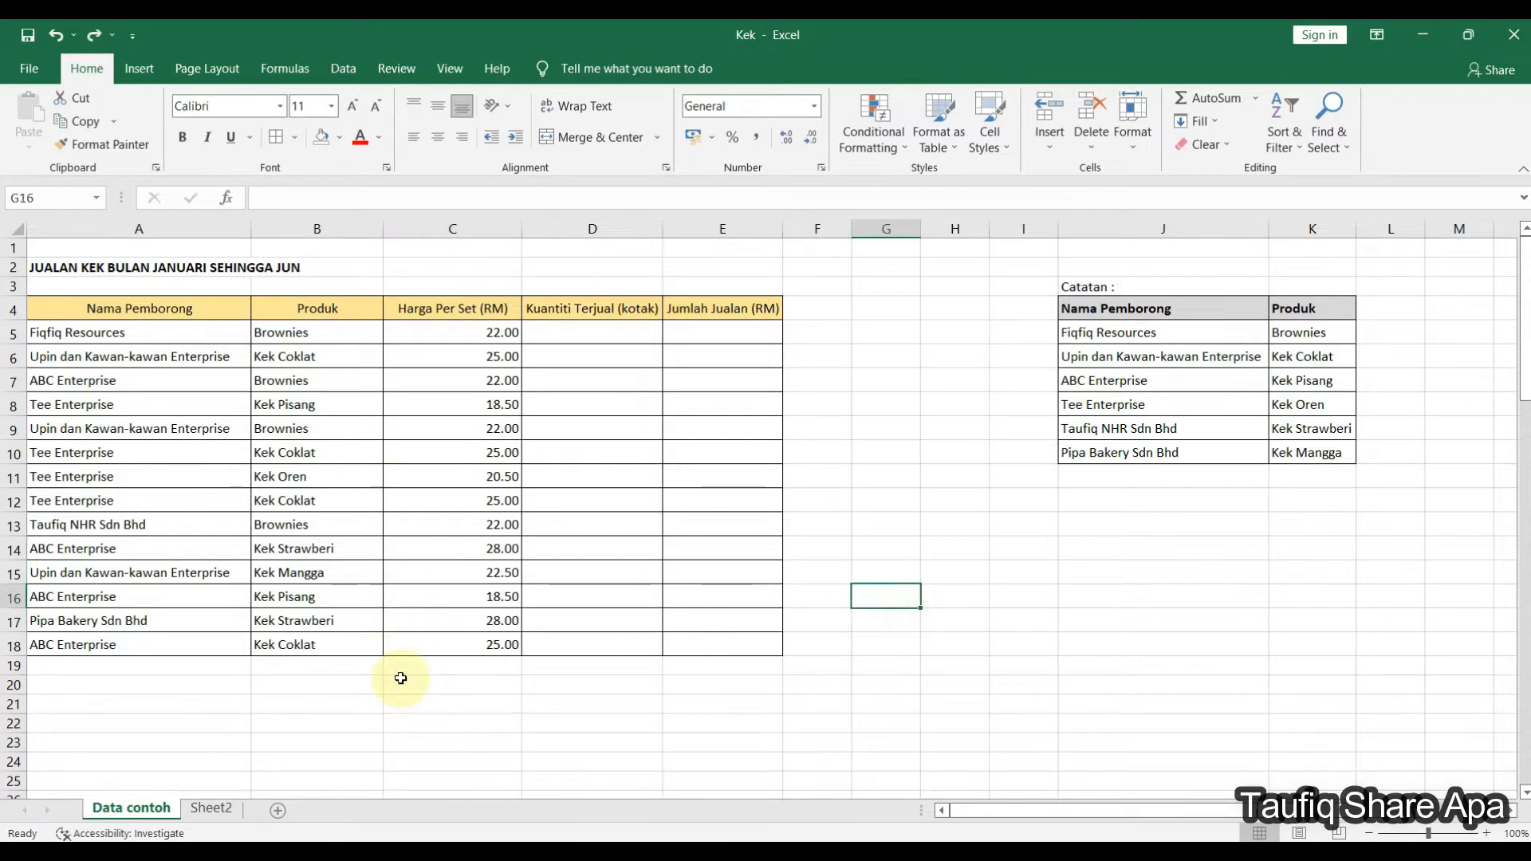
click(350, 668)
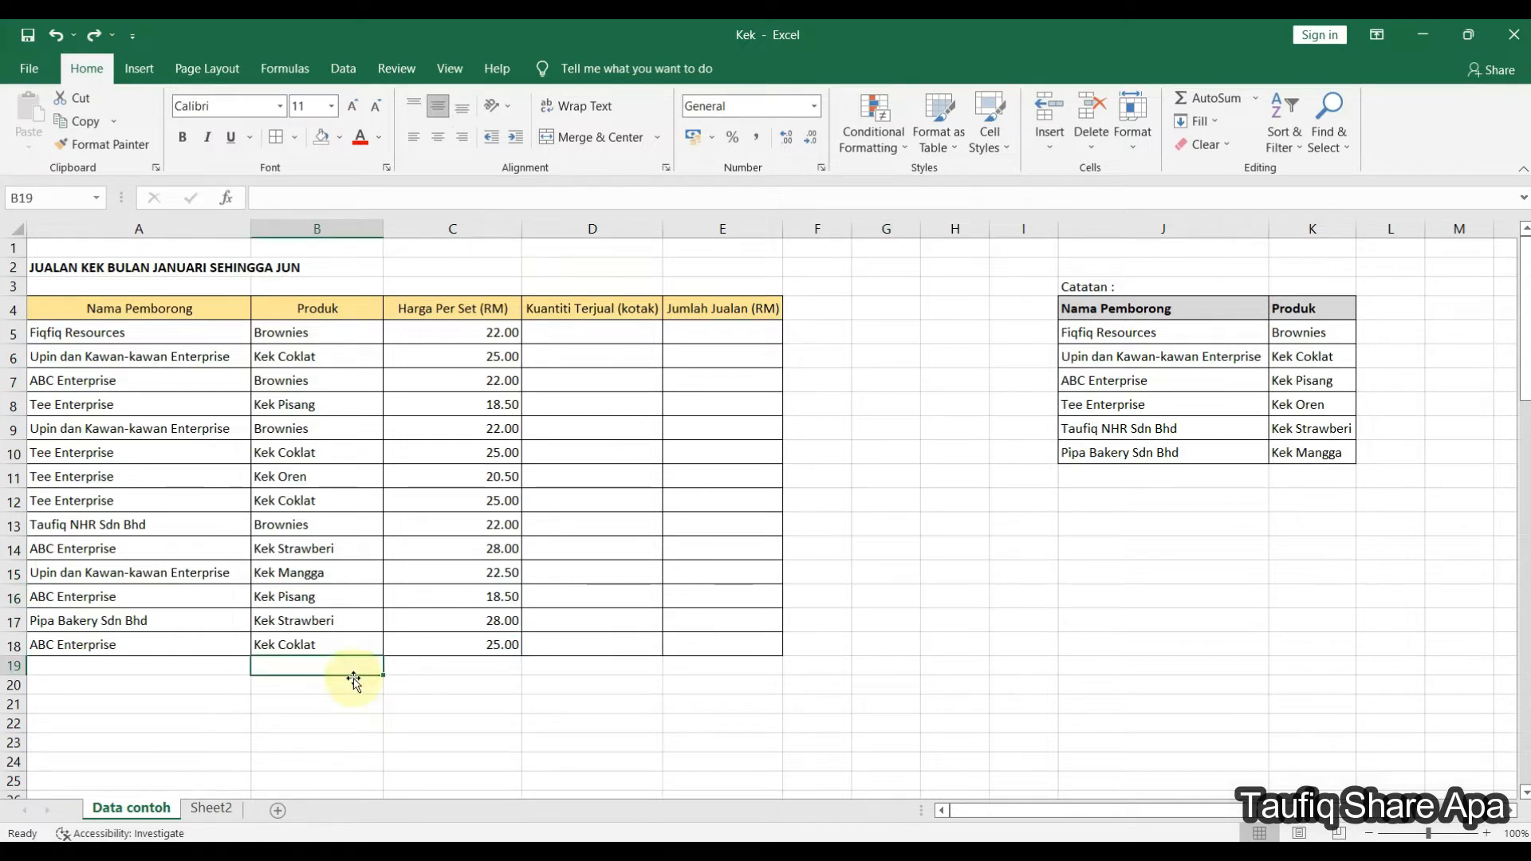
click(11, 666)
click(11, 684)
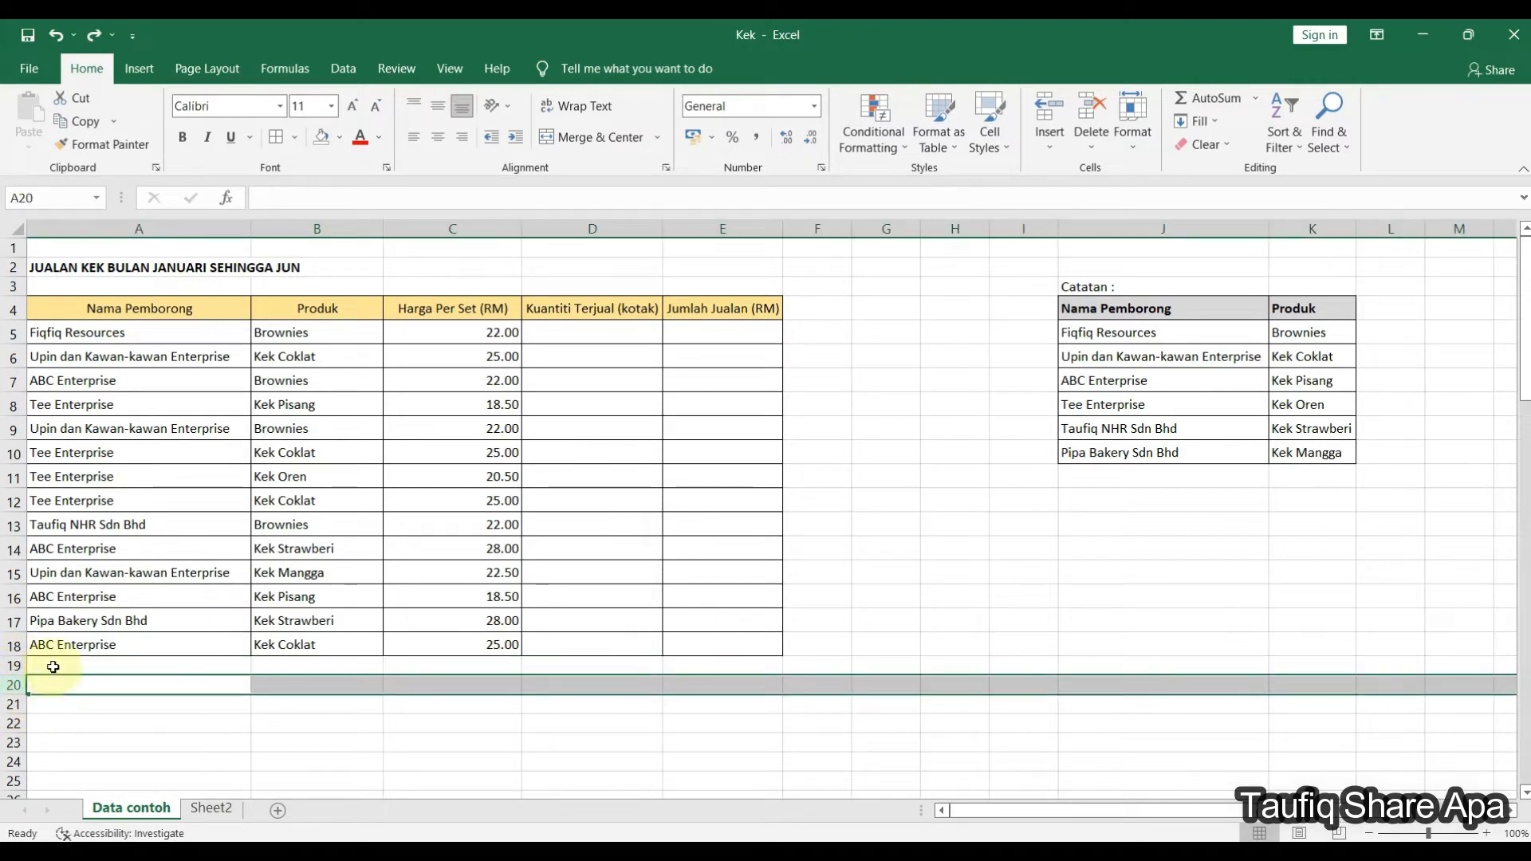
click(407, 768)
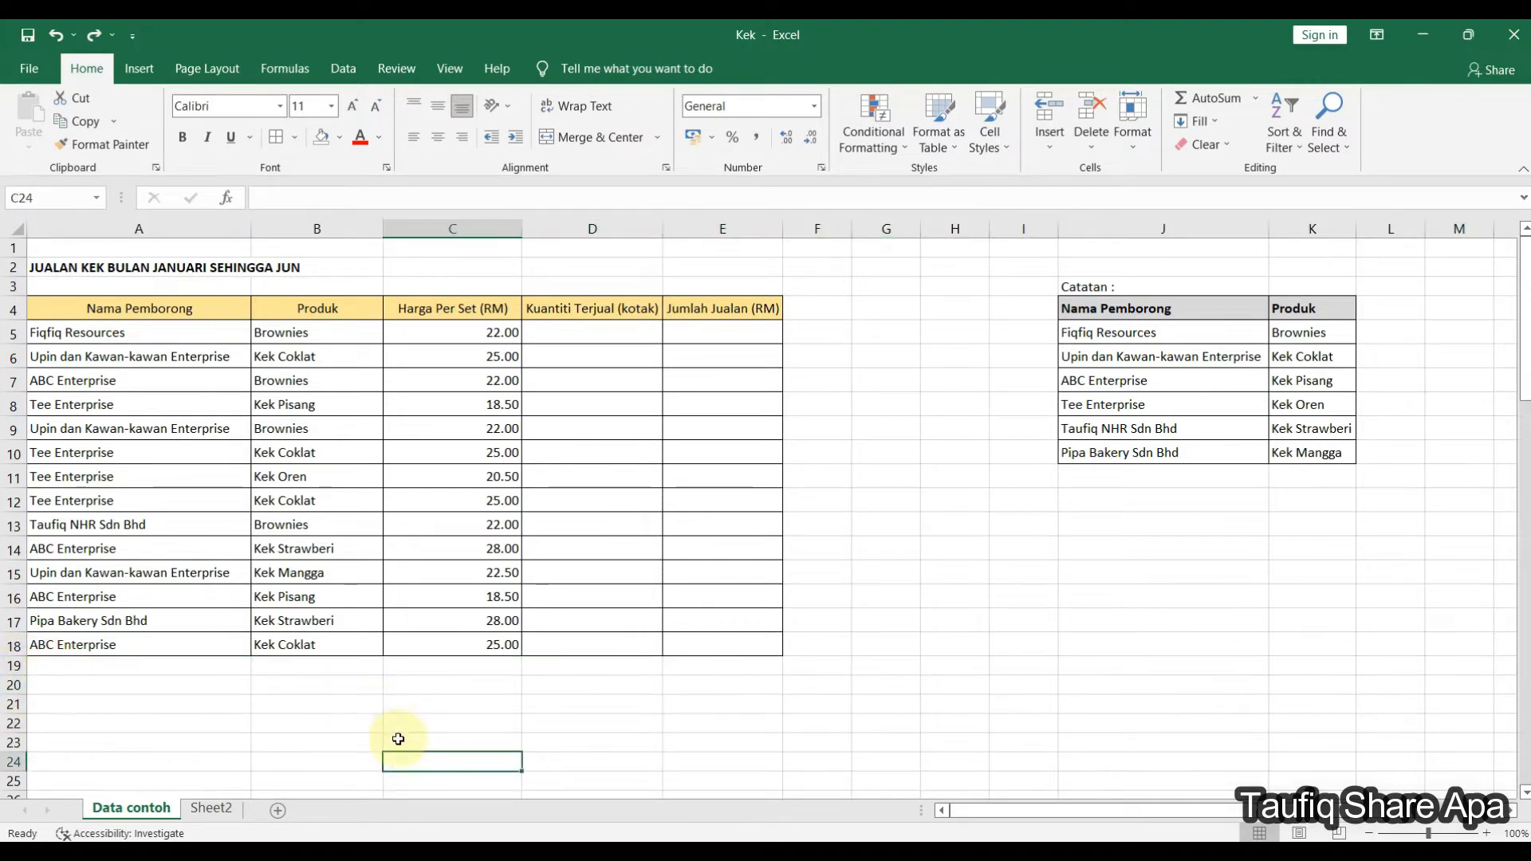
Step: Apply borders to all cells of the sales table range A4:E22, including the four empty rows below the data
drag(142, 317, 712, 723)
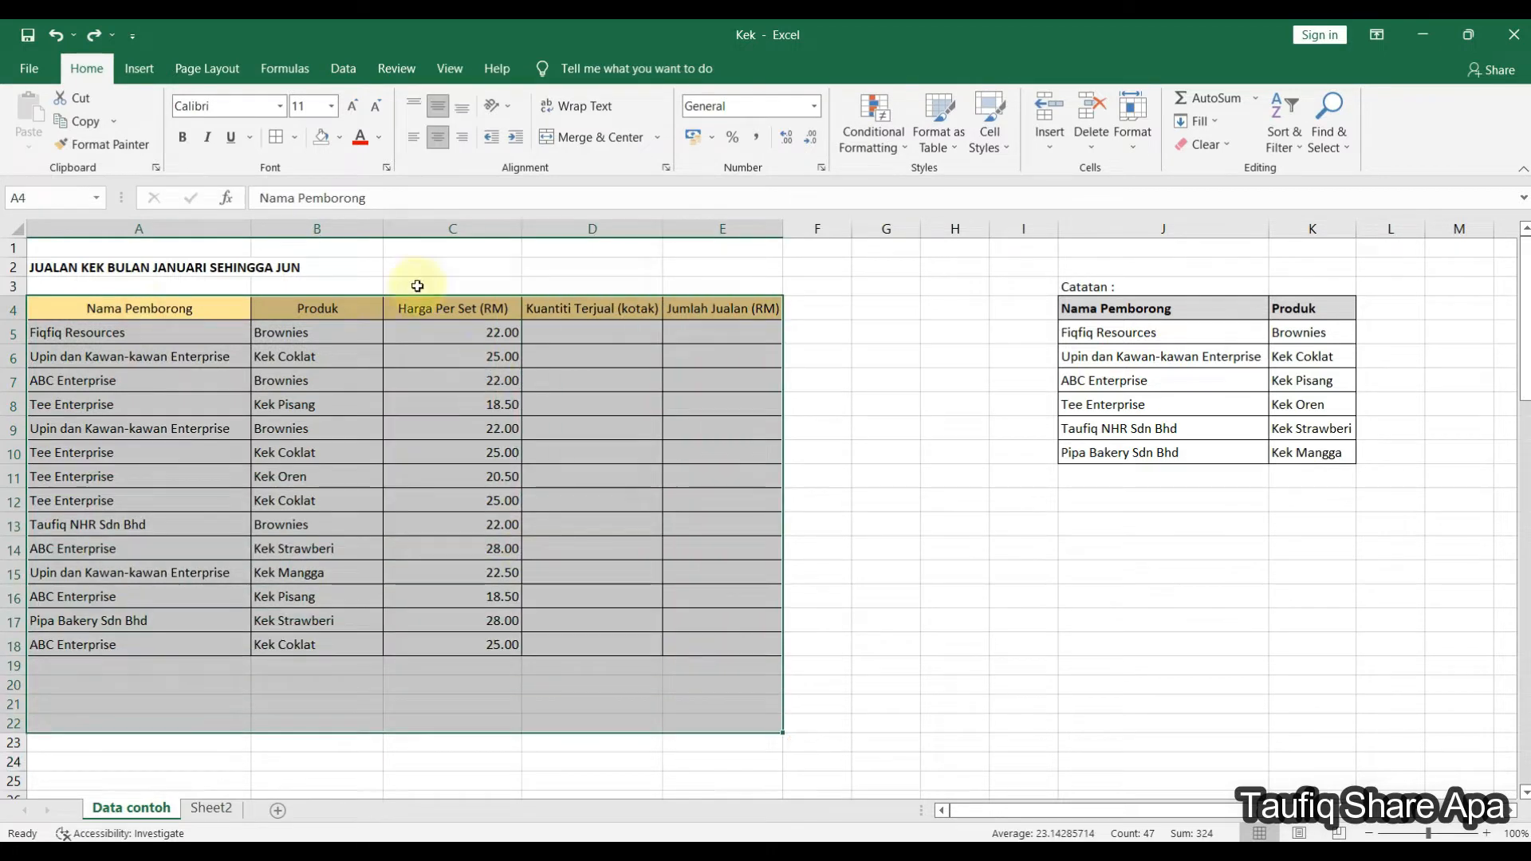
click(276, 136)
click(952, 640)
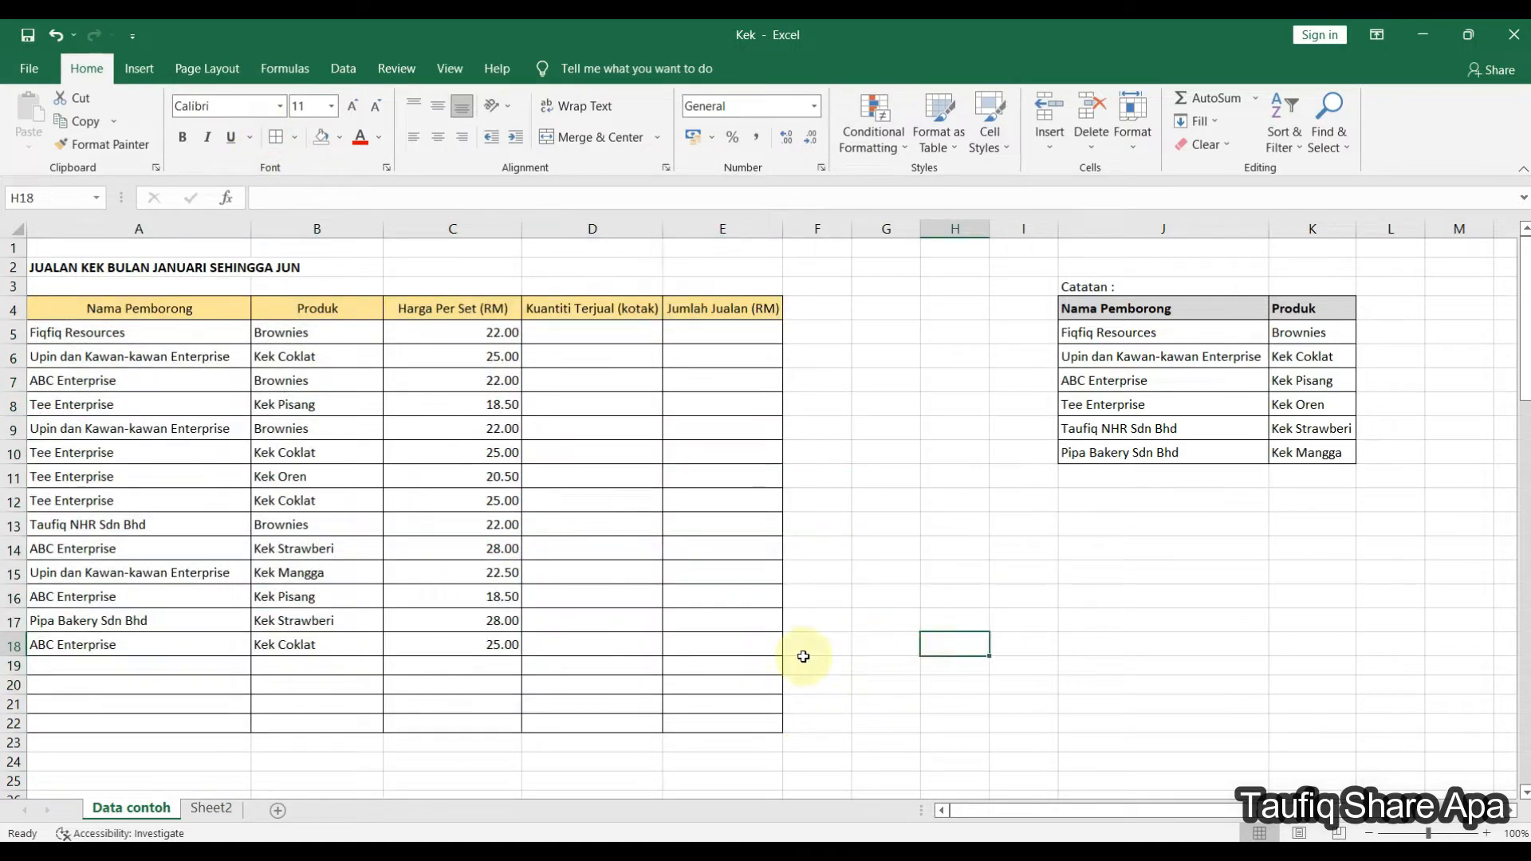
click(12, 665)
click(322, 665)
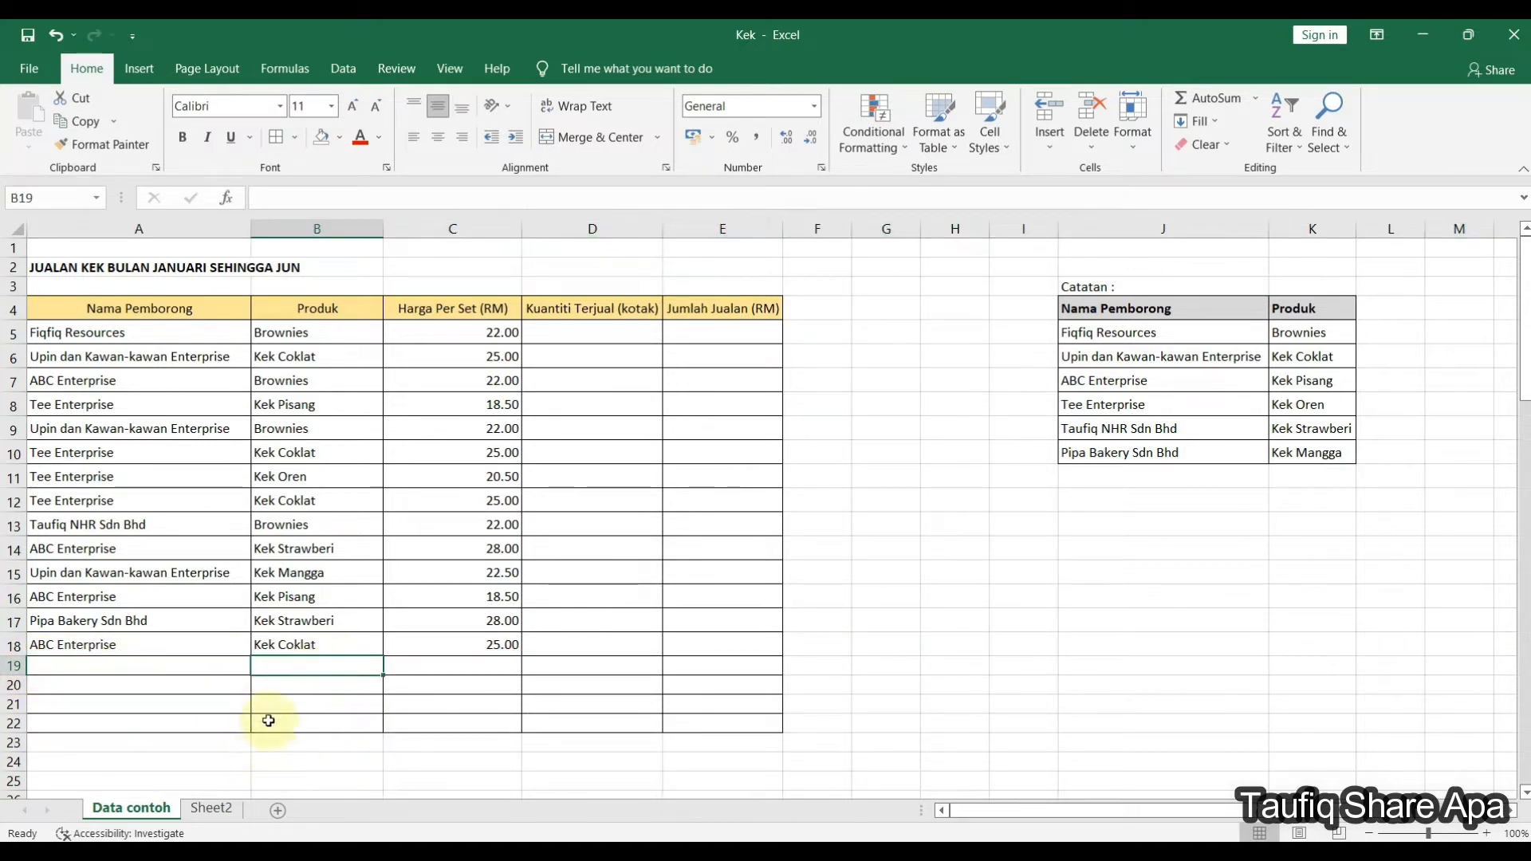
drag(322, 337, 305, 638)
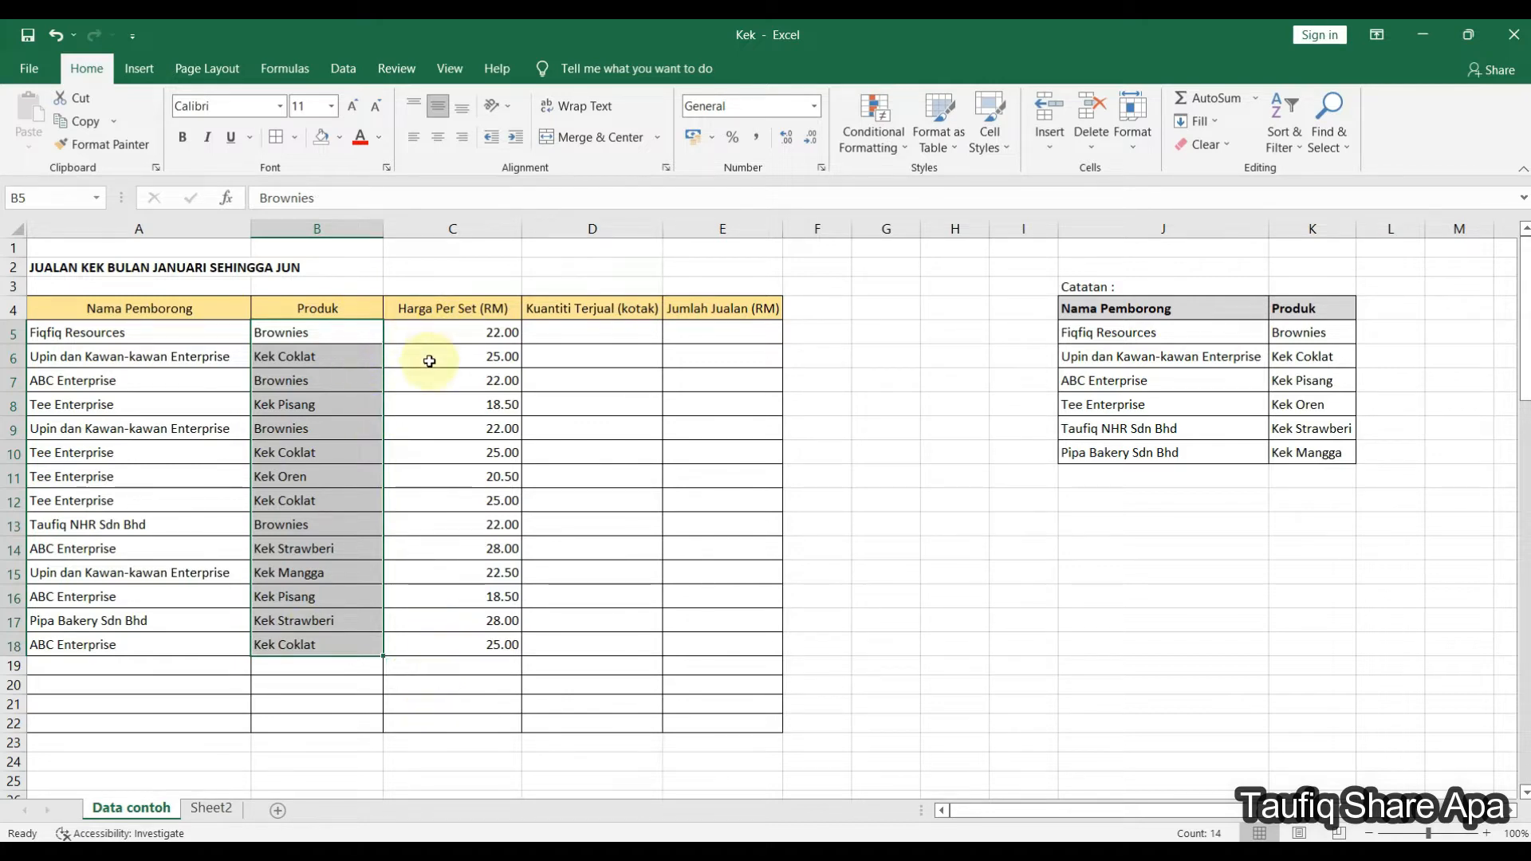
click(319, 749)
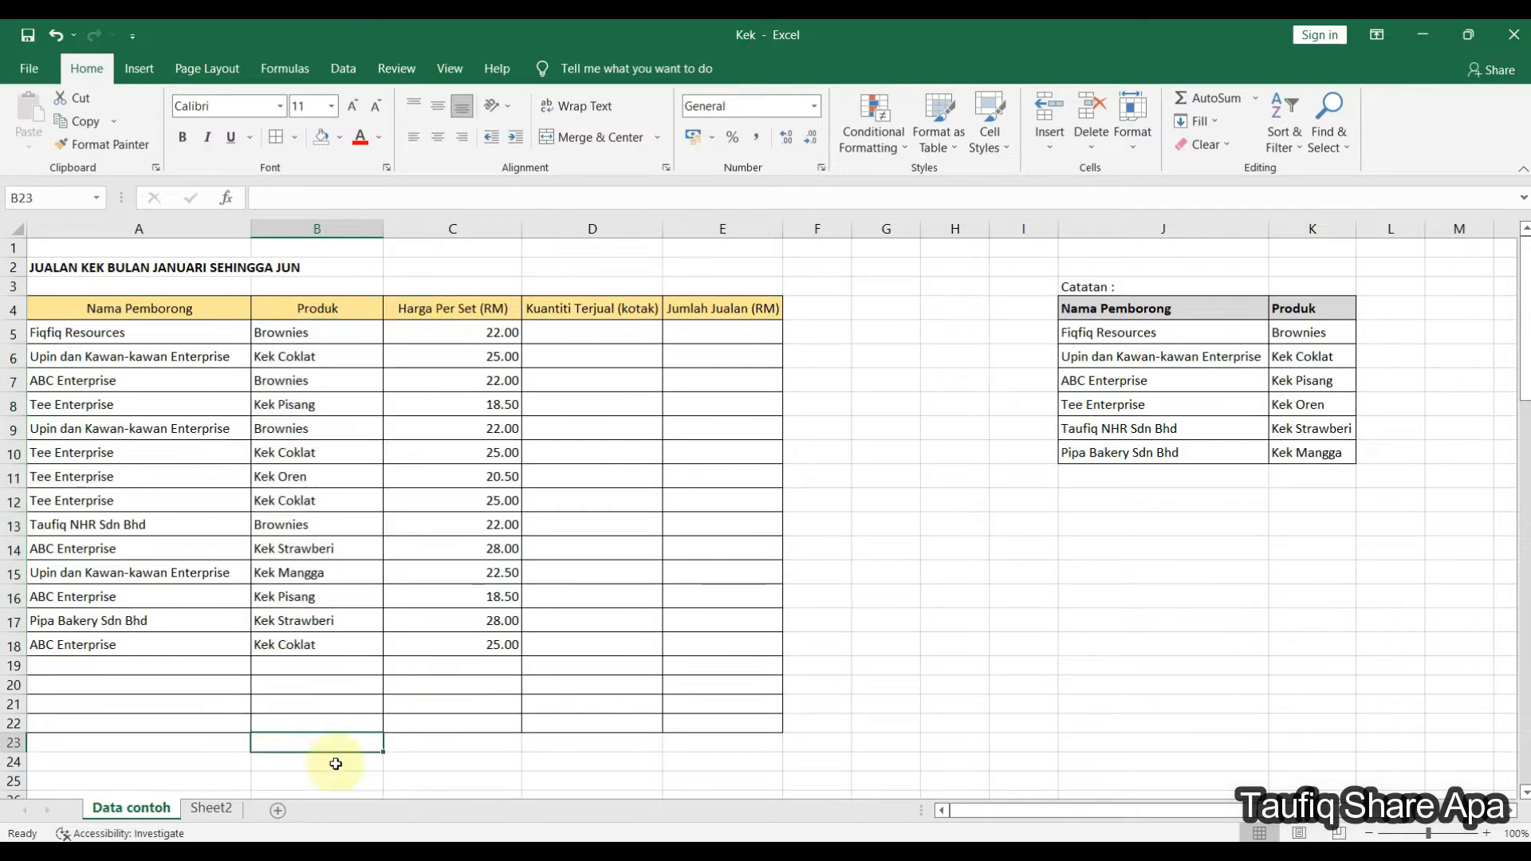
click(402, 762)
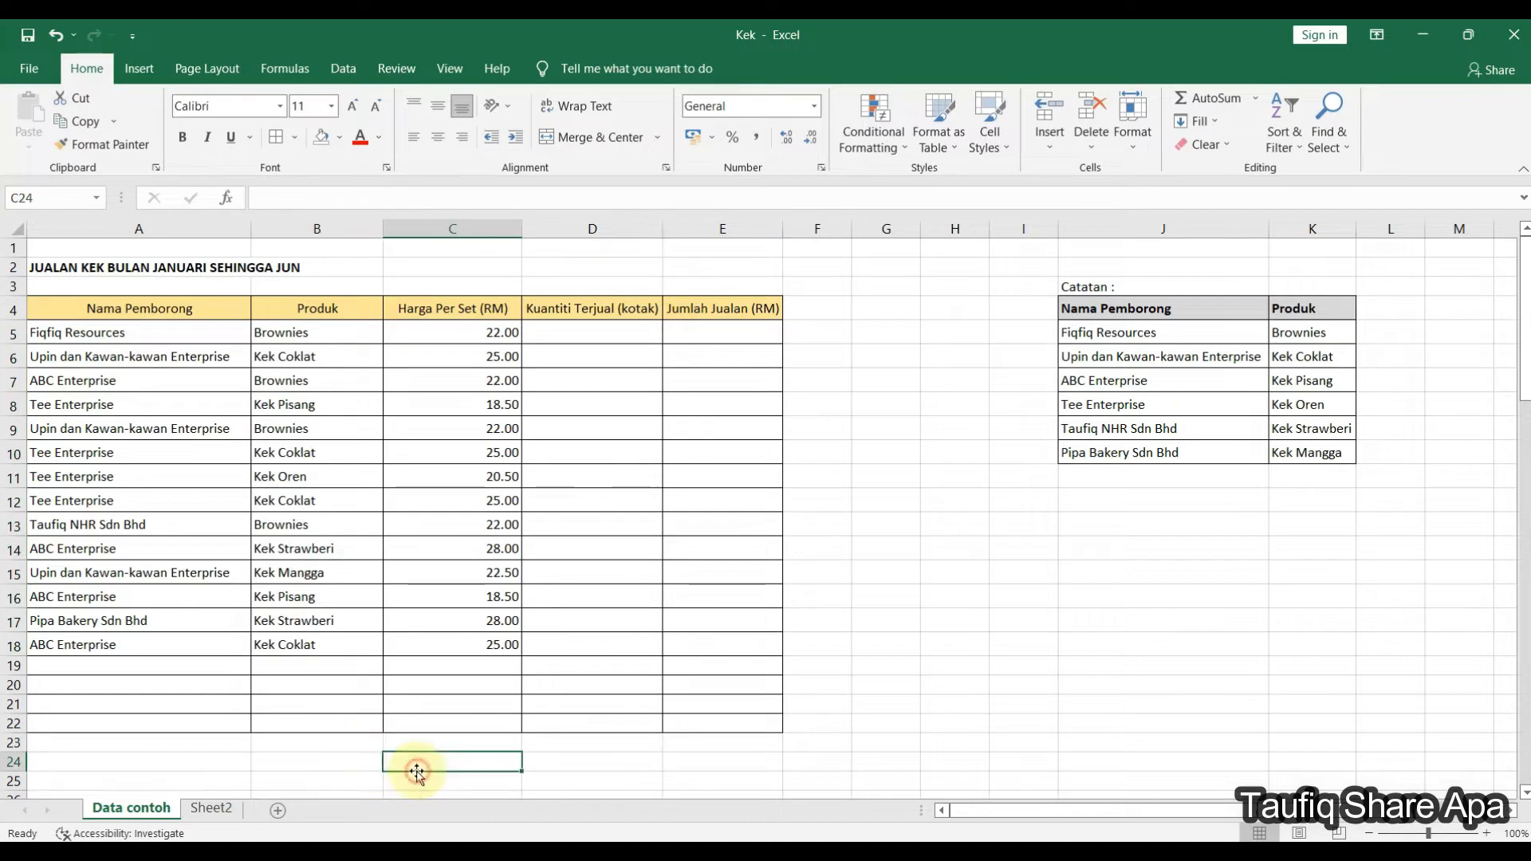
click(363, 669)
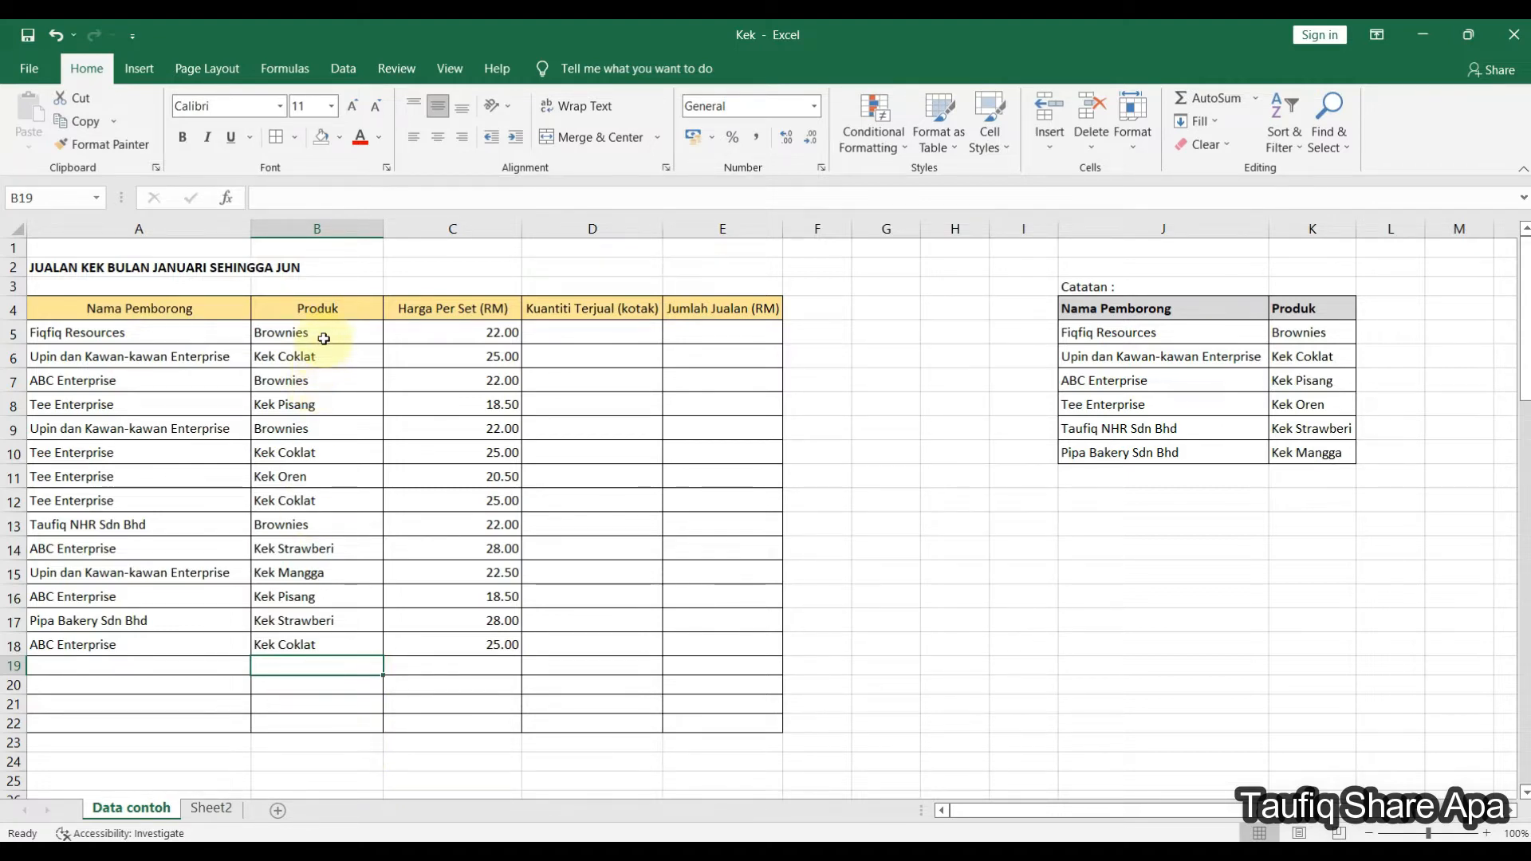
Step: Start a data validation rule for the Produk cells B5:B22 and set its allowed type to List
drag(326, 334, 314, 720)
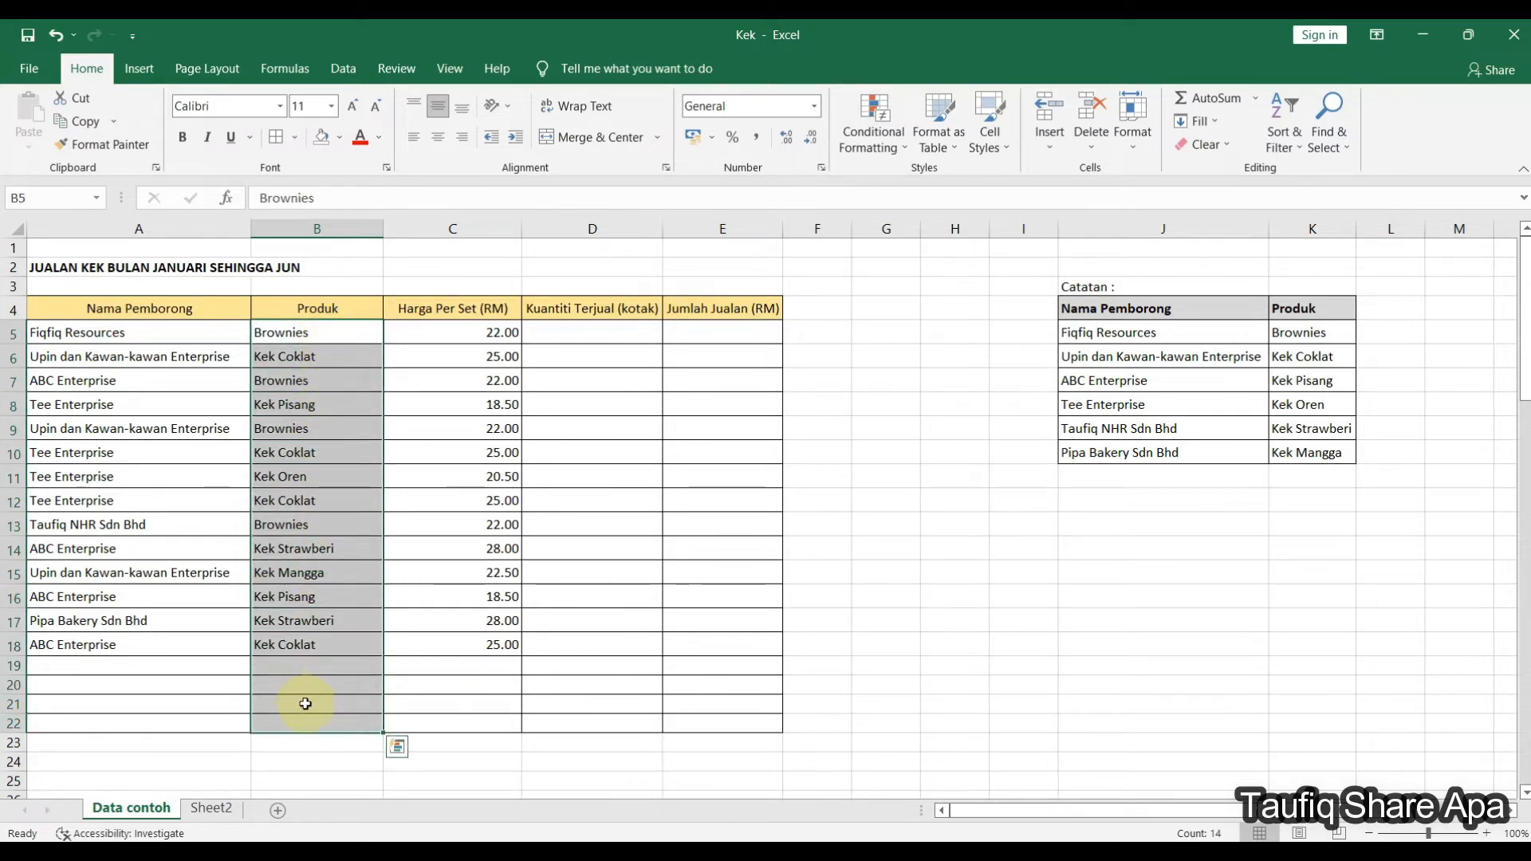
click(344, 71)
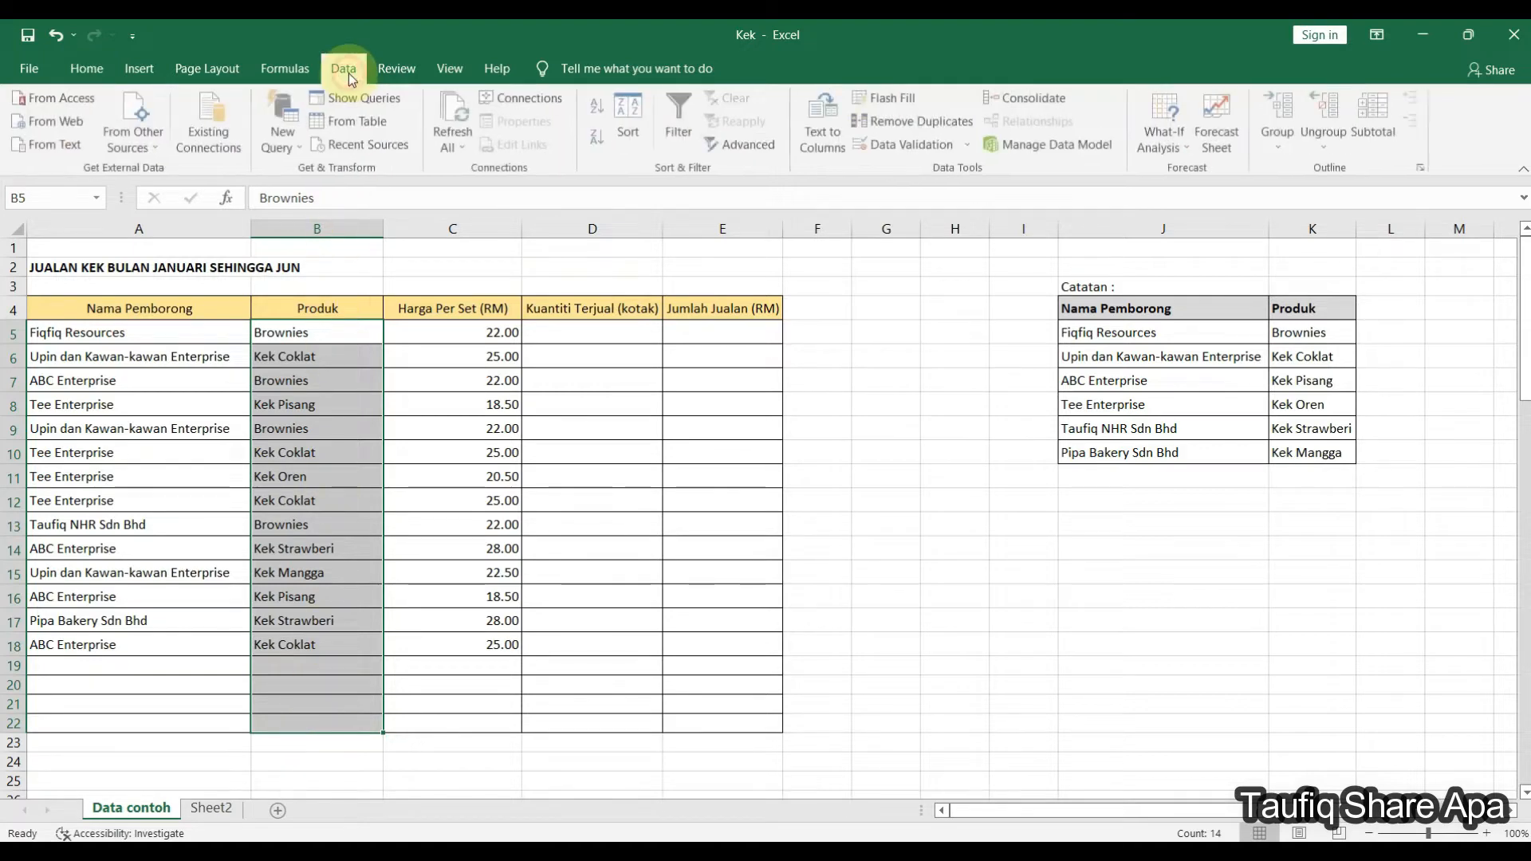
click(969, 144)
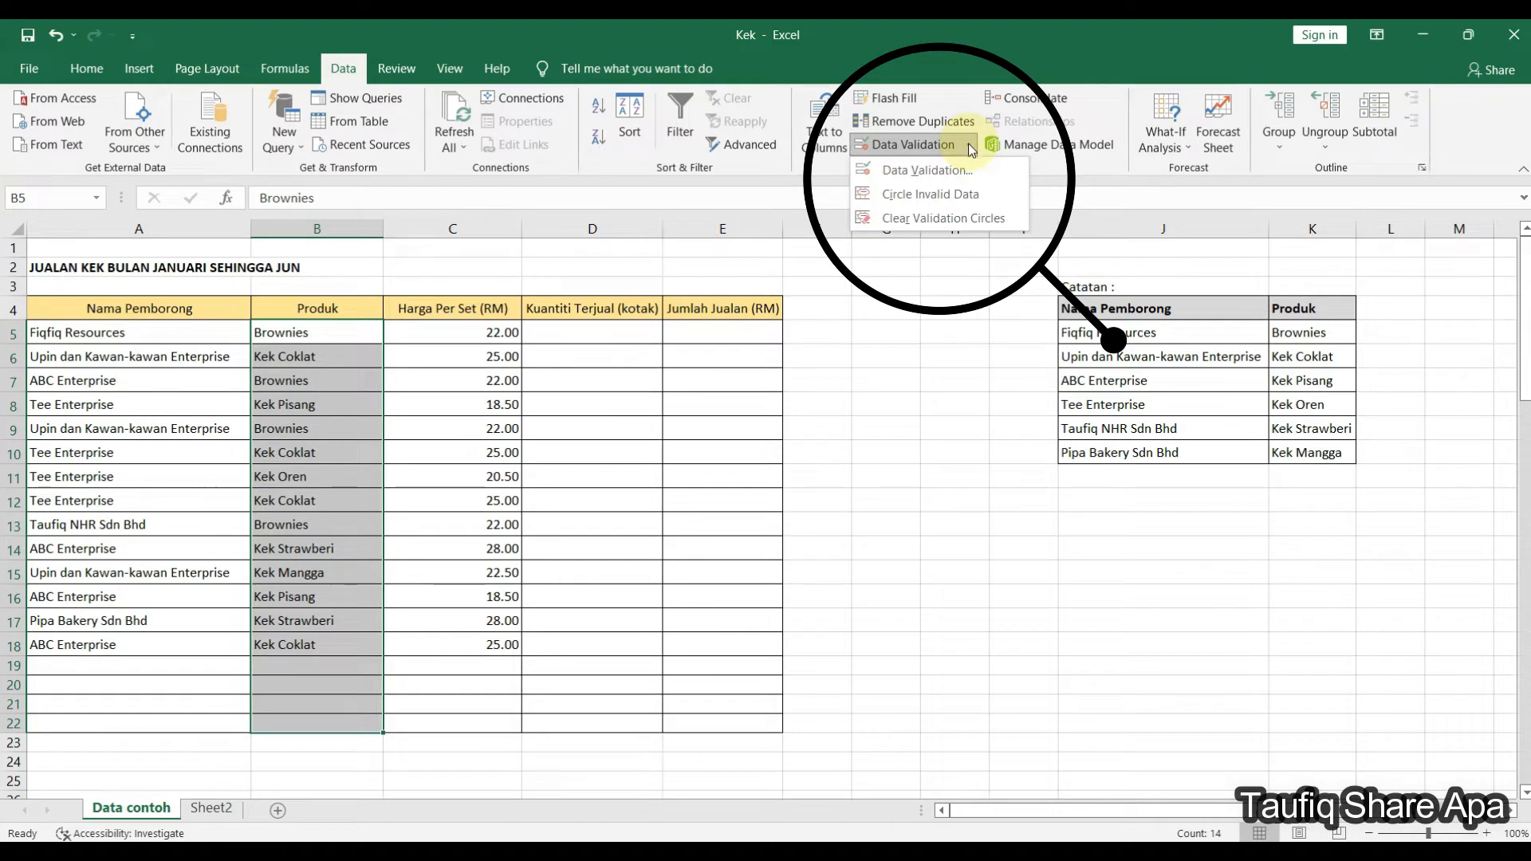
click(971, 167)
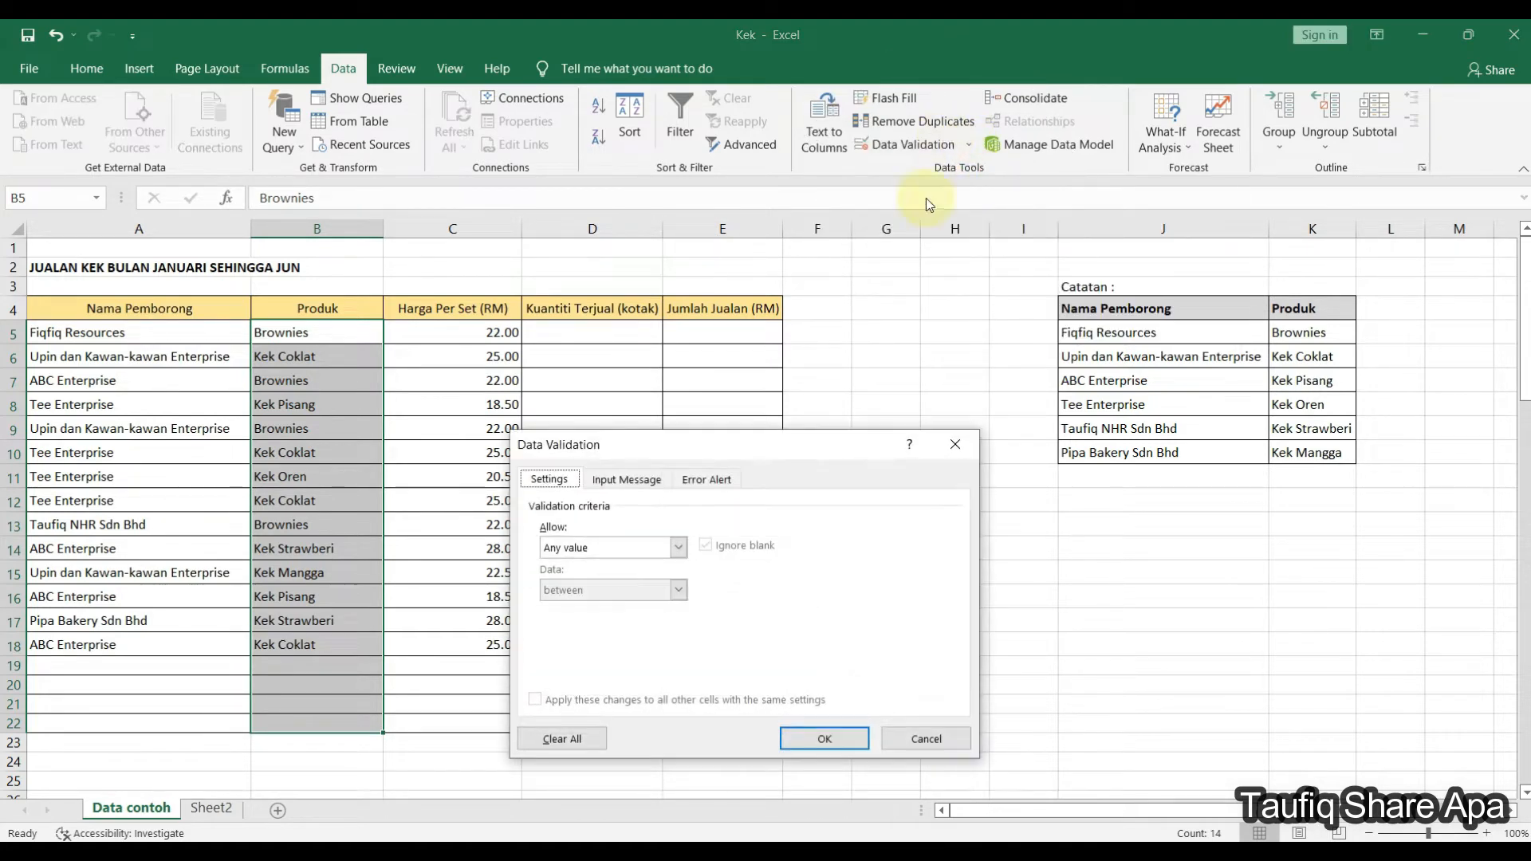
drag(773, 439, 820, 326)
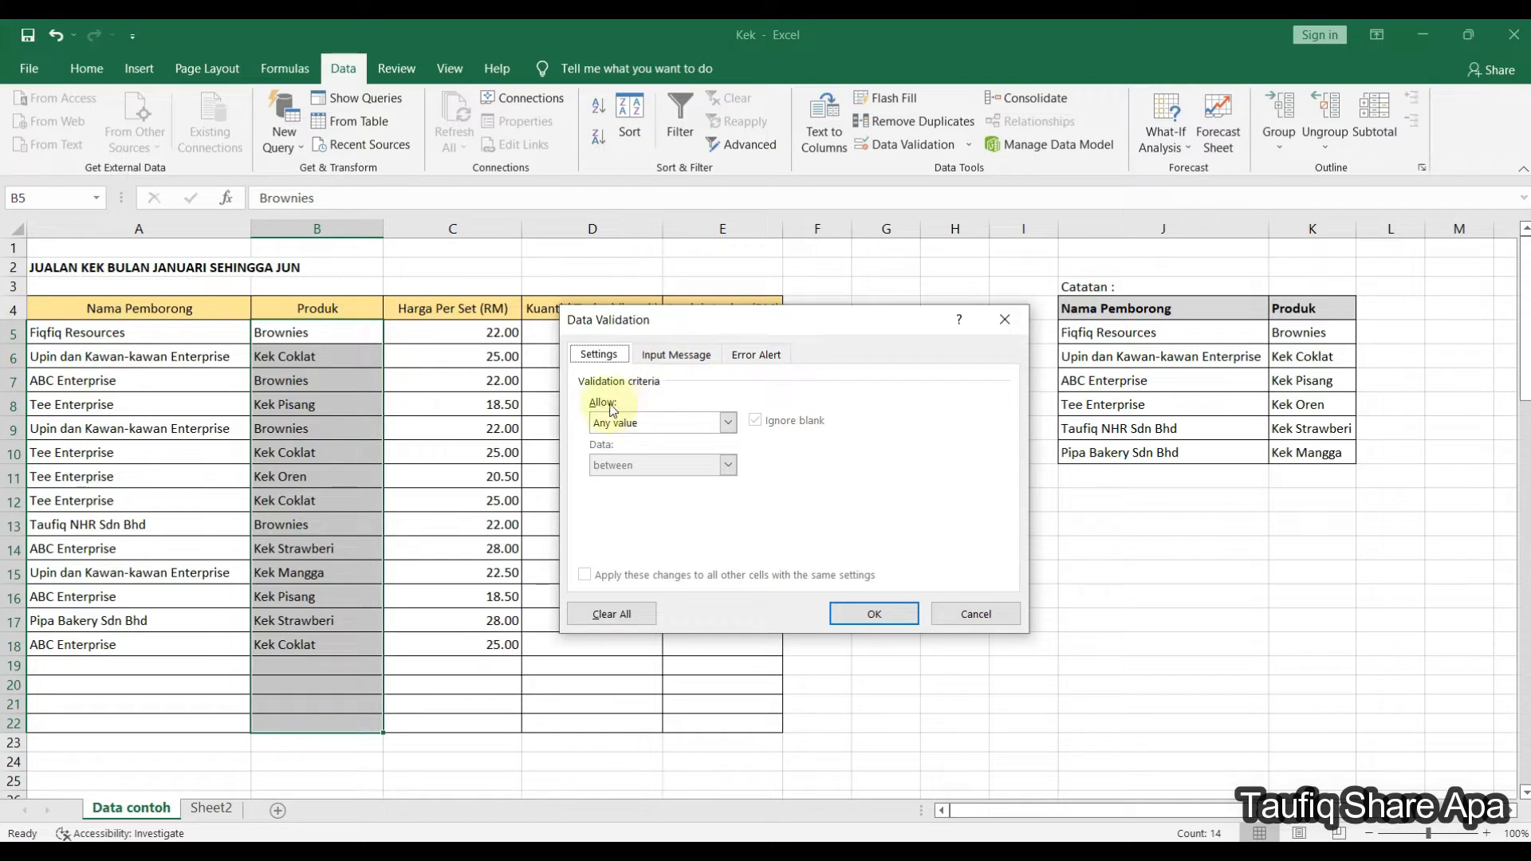
click(727, 421)
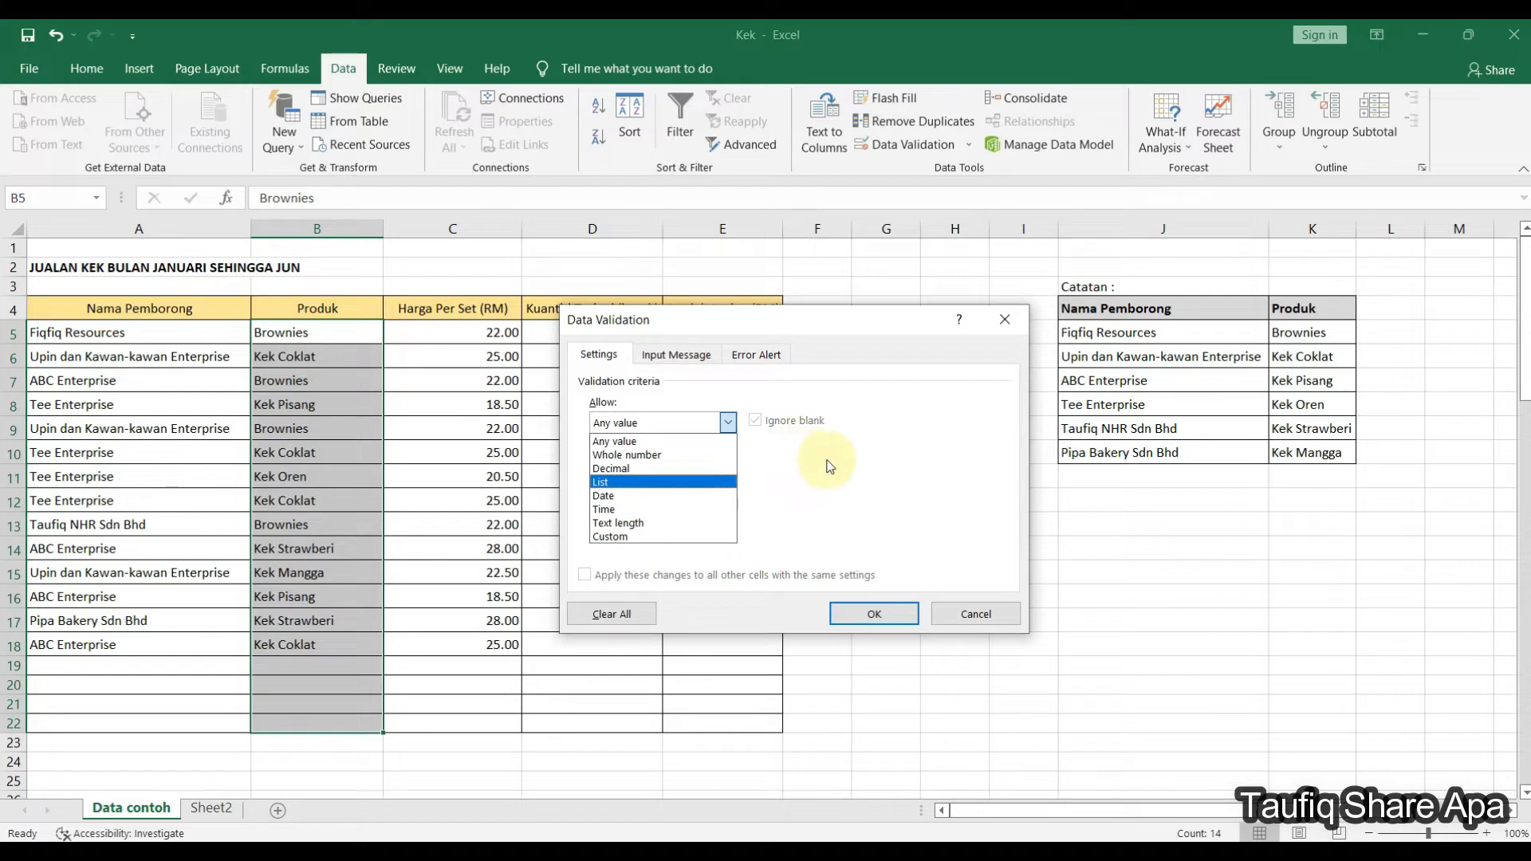
click(715, 483)
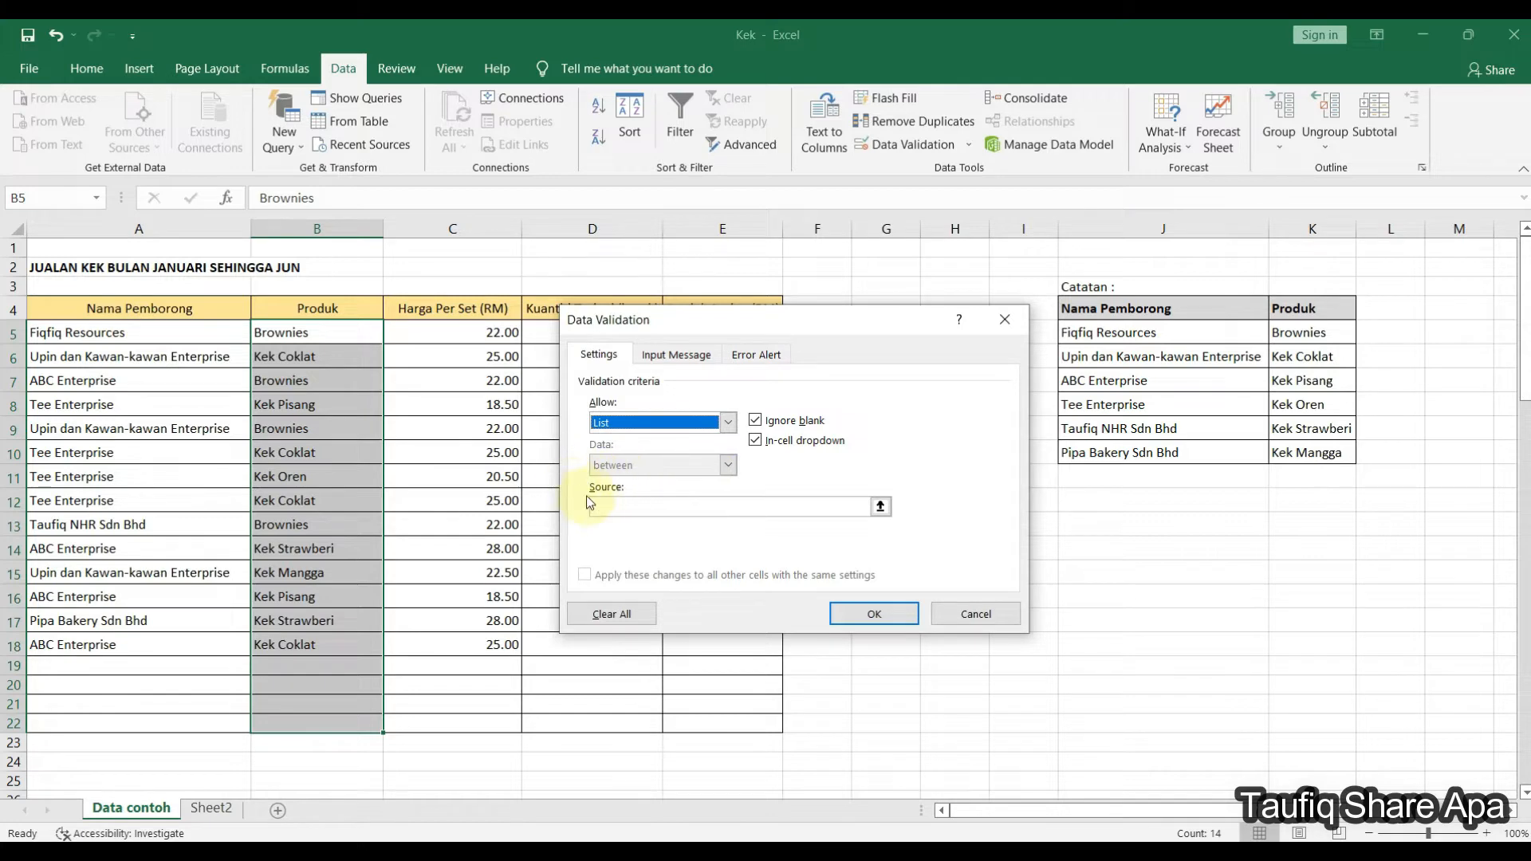
click(656, 507)
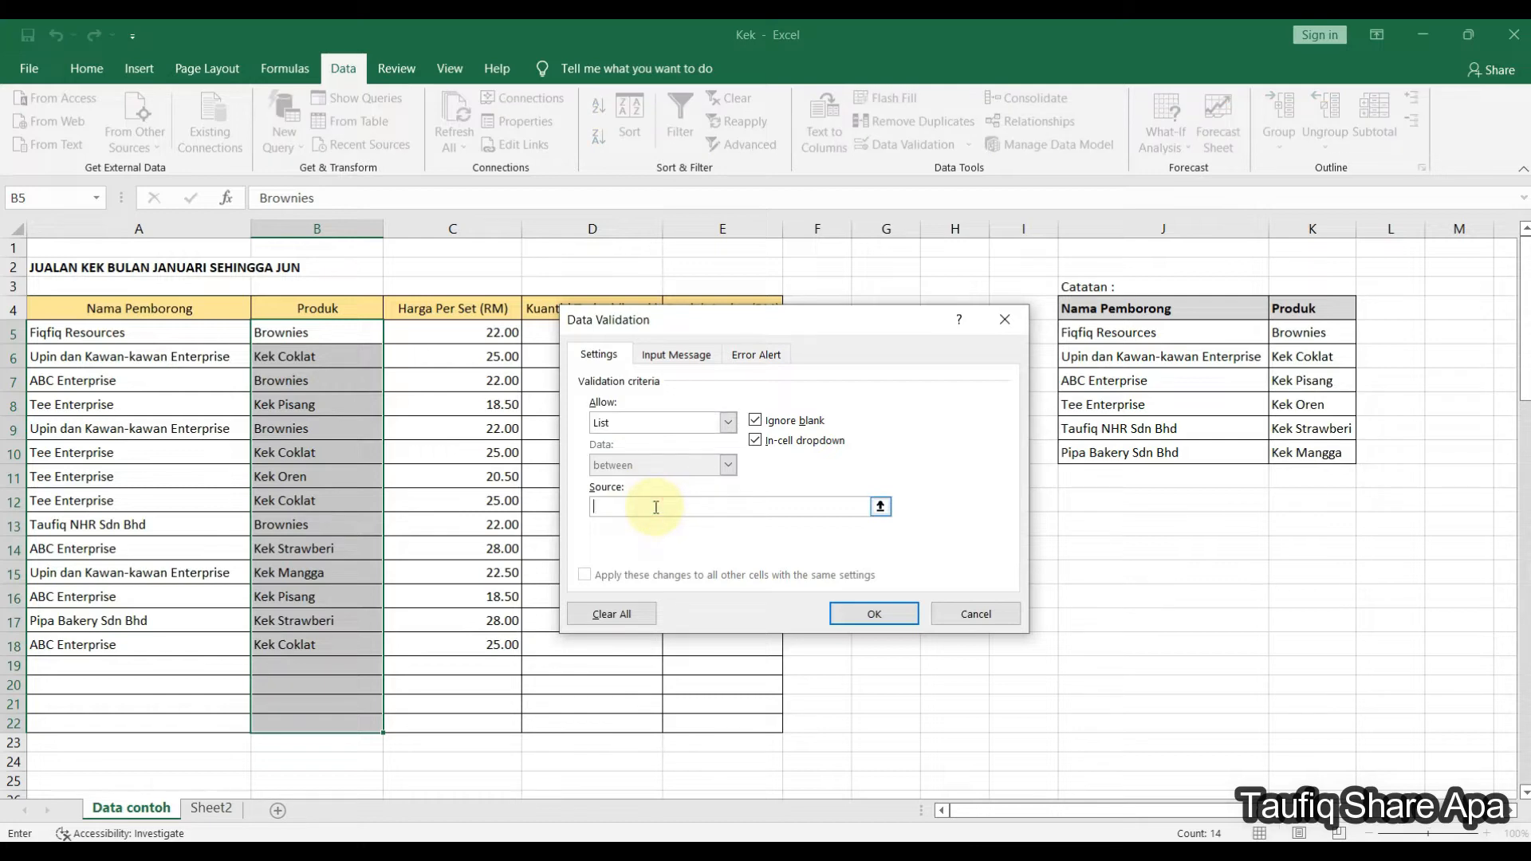
text(brownies,kek coklat,kek pisang)
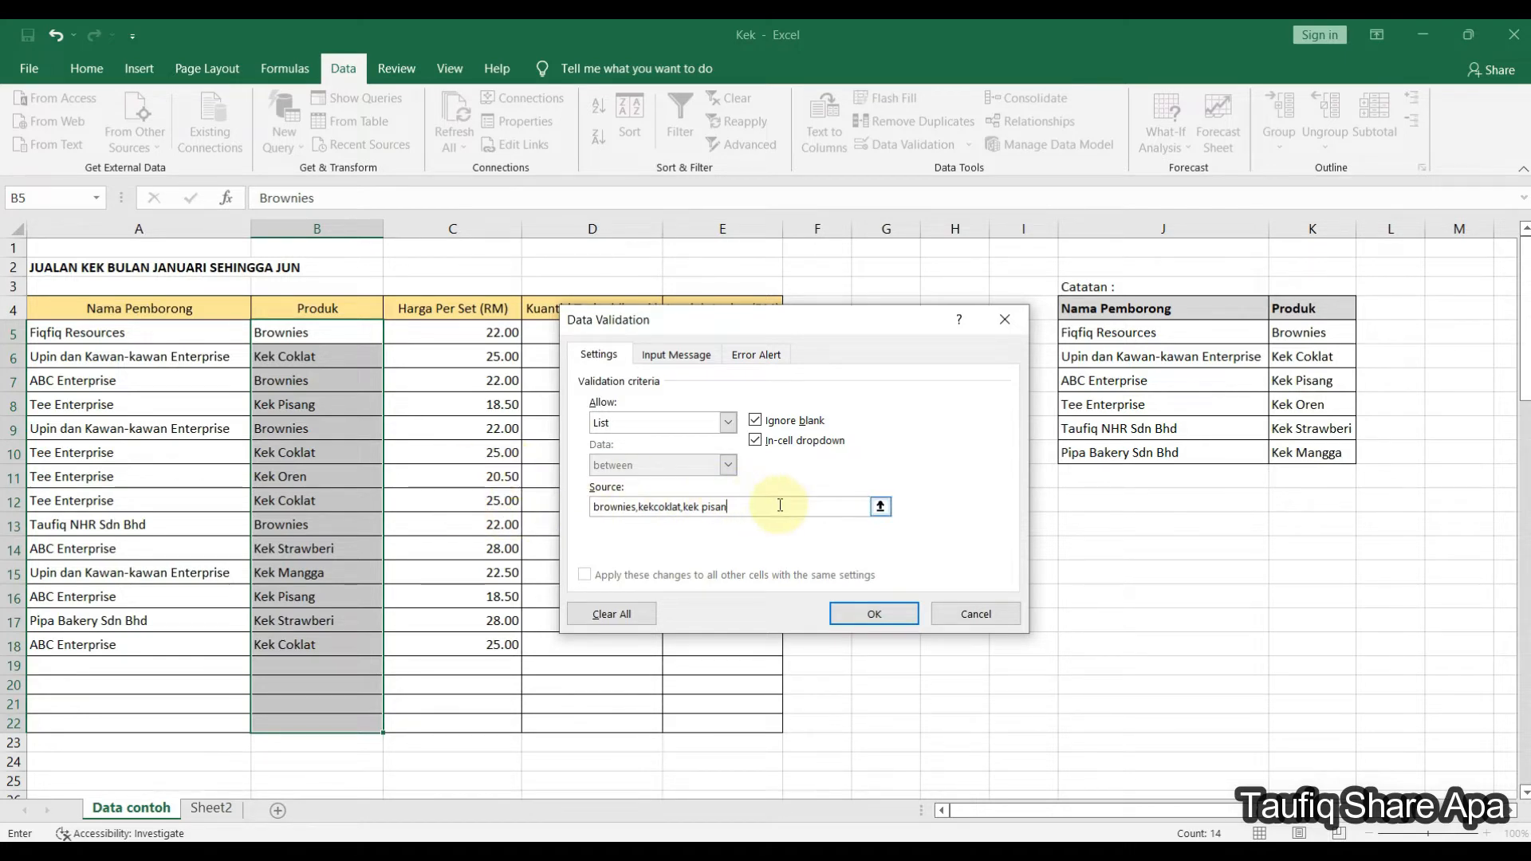
key(BackSpace)
key(BackSpace)
key(BackSpace)
key(BackSpace)
key(BackSpace)
key(BackSpace)
key(BackSpace)
key(BackSpace)
key(BackSpace)
key(BackSpace)
key(BackSpace)
key(BackSpace)
key(BackSpace)
key(BackSpace)
key(BackSpace)
key(BackSpace)
key(BackSpace)
key(BackSpace)
key(BackSpace)
key(BackSpace)
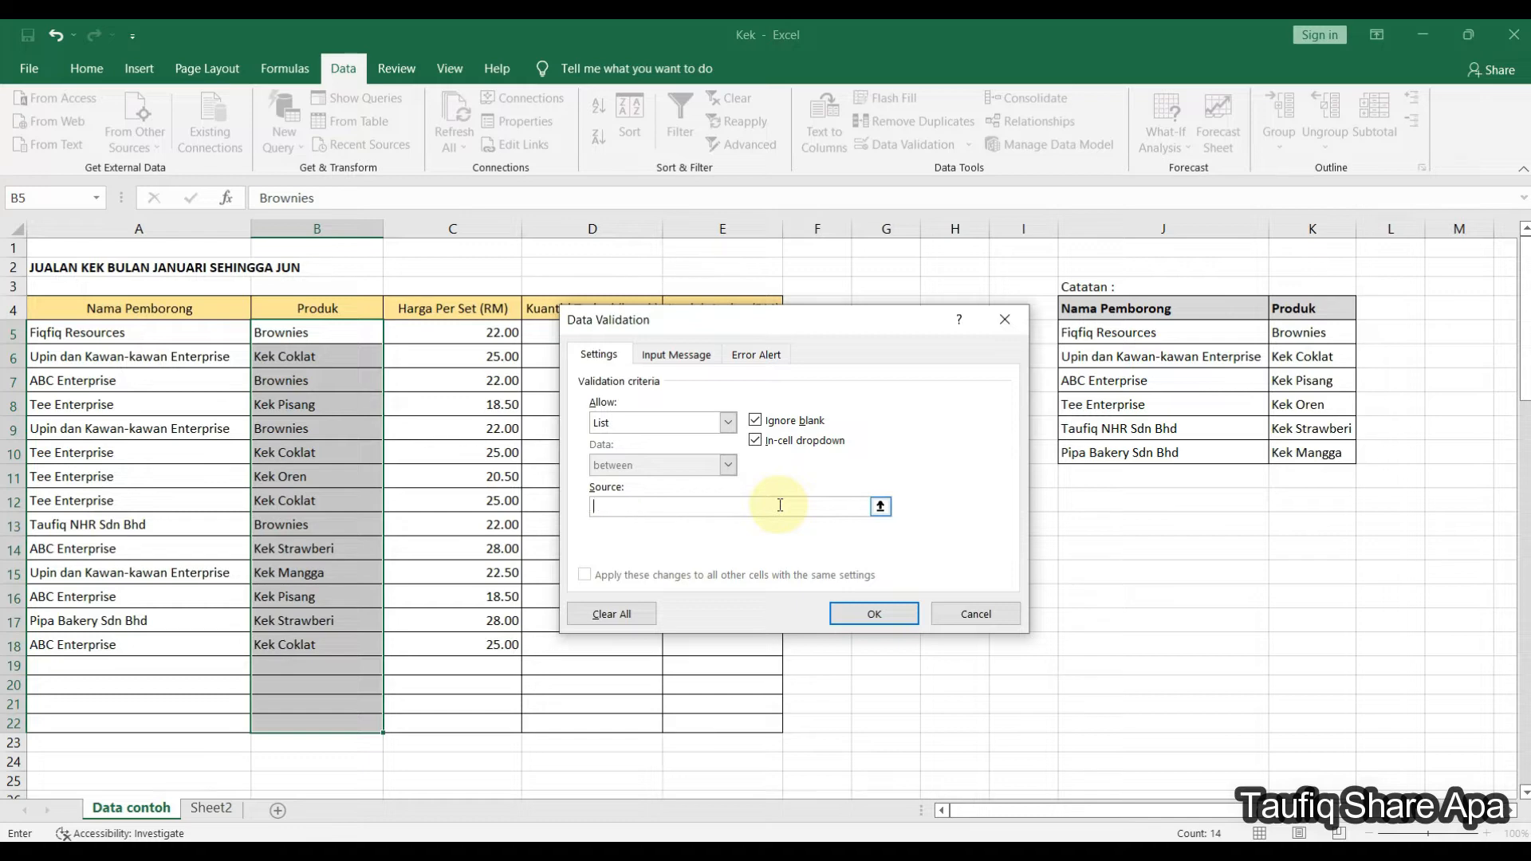
Step: Set the validation list source to the product names in K5:K10 and apply the rule
click(880, 507)
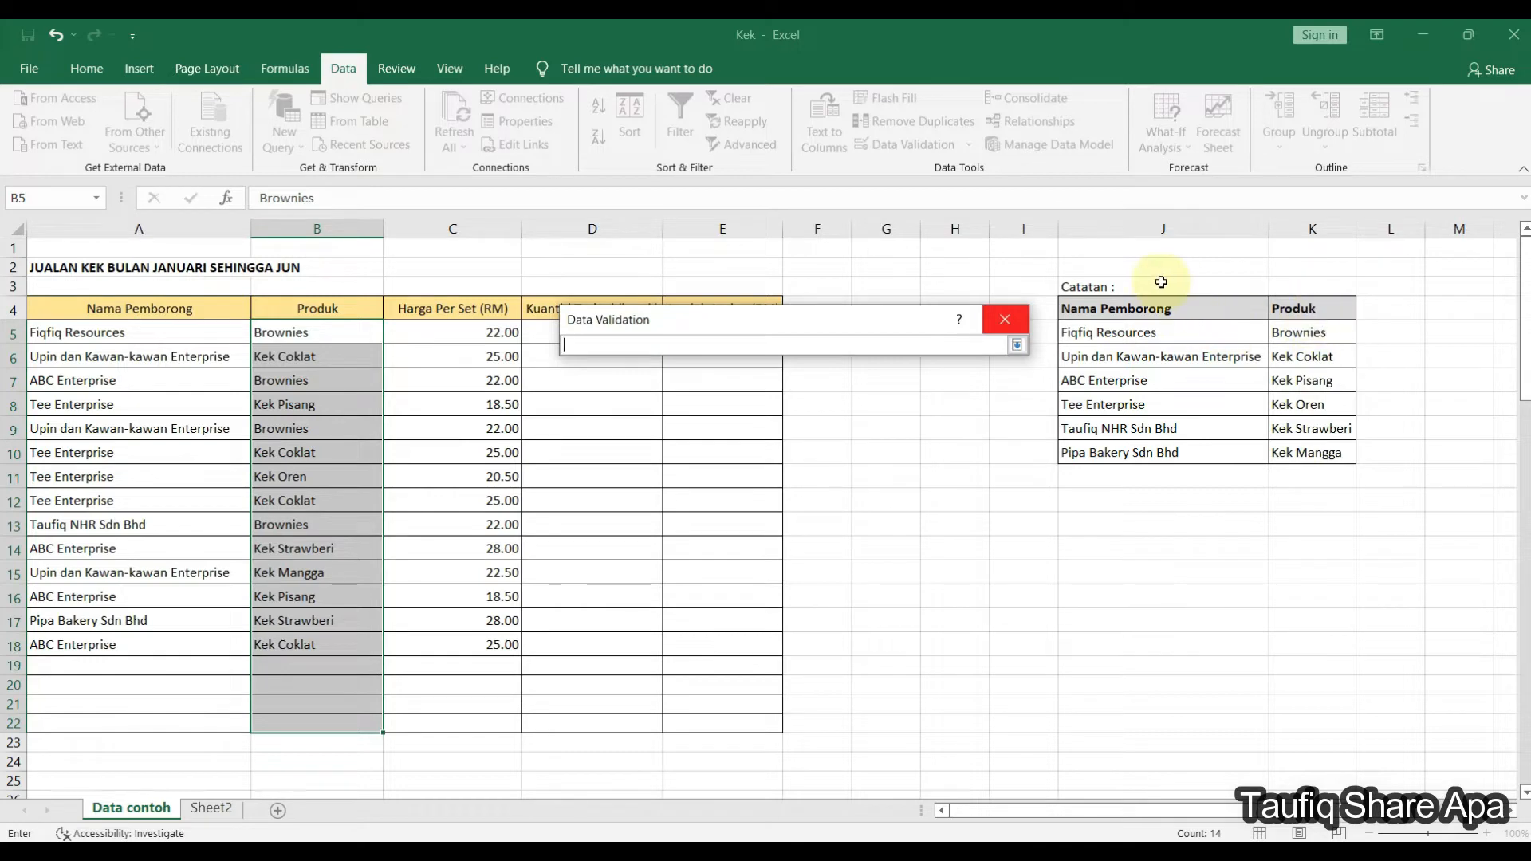
click(1306, 340)
drag(1306, 341, 1295, 450)
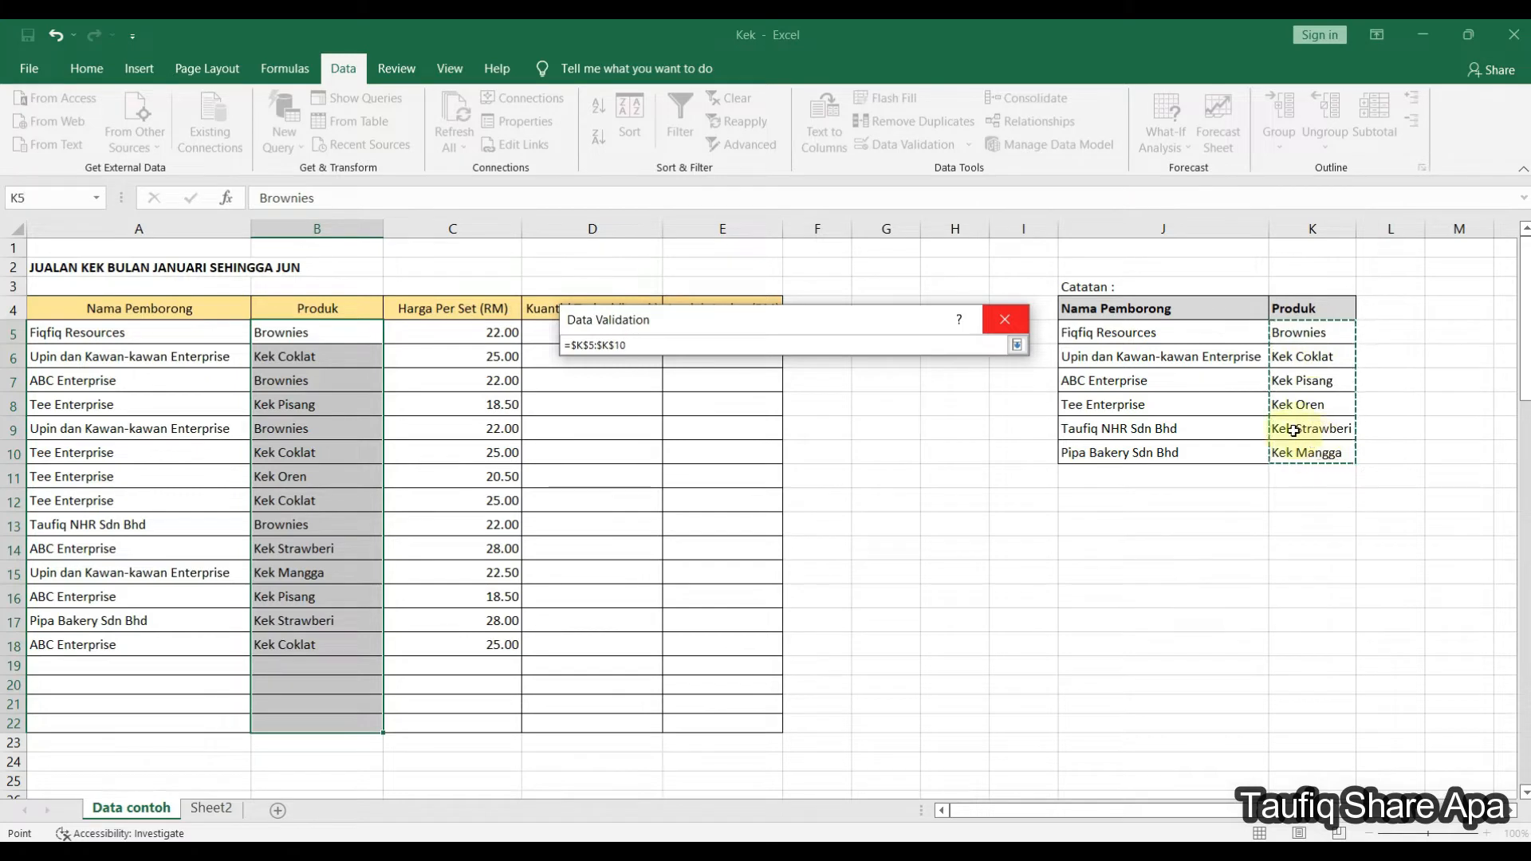
click(1016, 344)
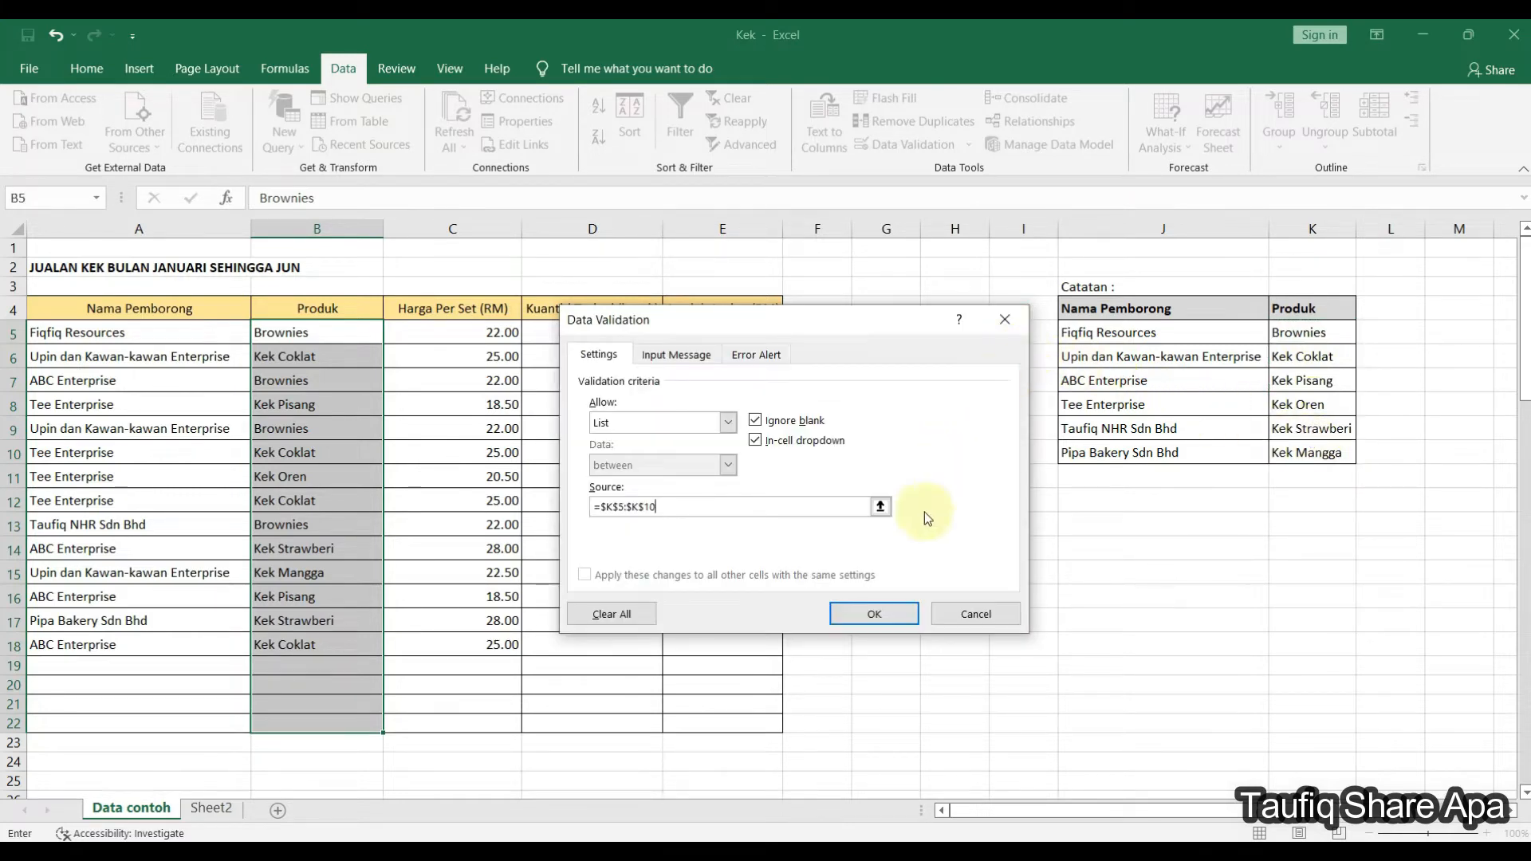
click(885, 611)
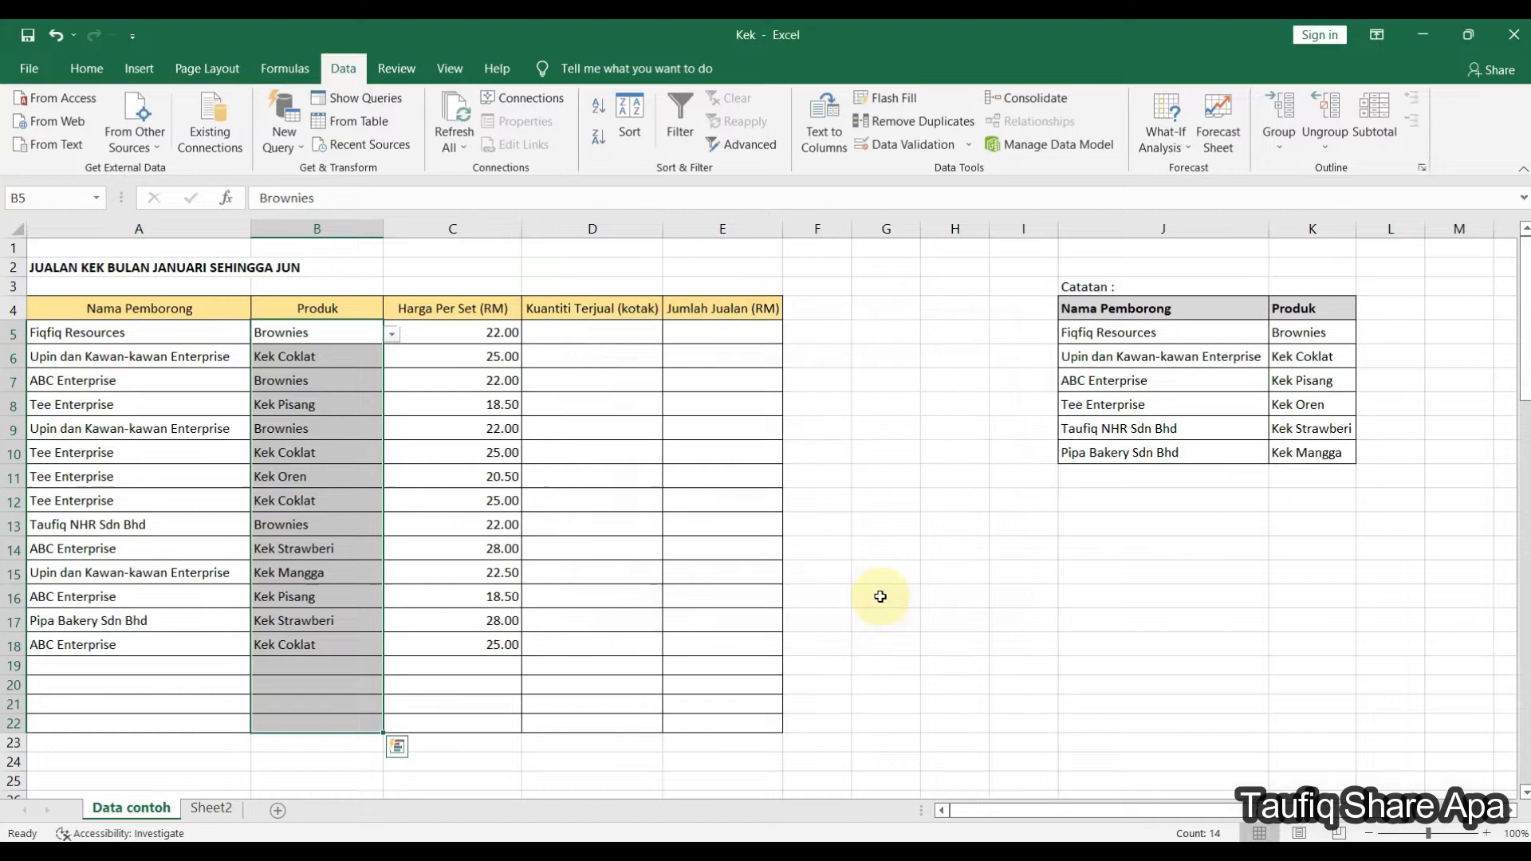
click(896, 676)
Step: Test the product drop-down lists in cells B5 to B7, choosing Brownies for B7
click(355, 332)
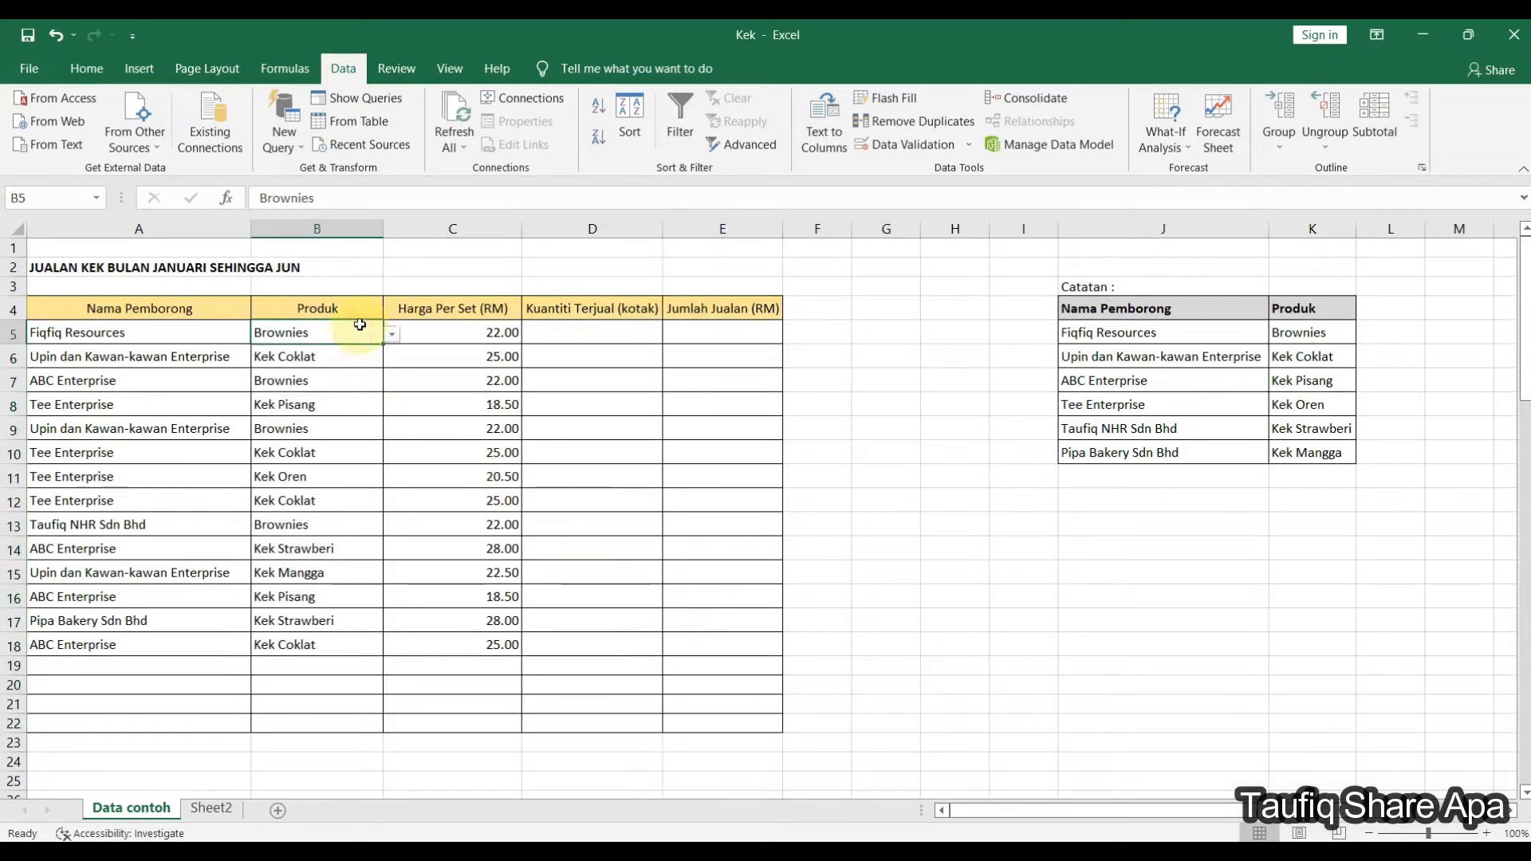
click(381, 346)
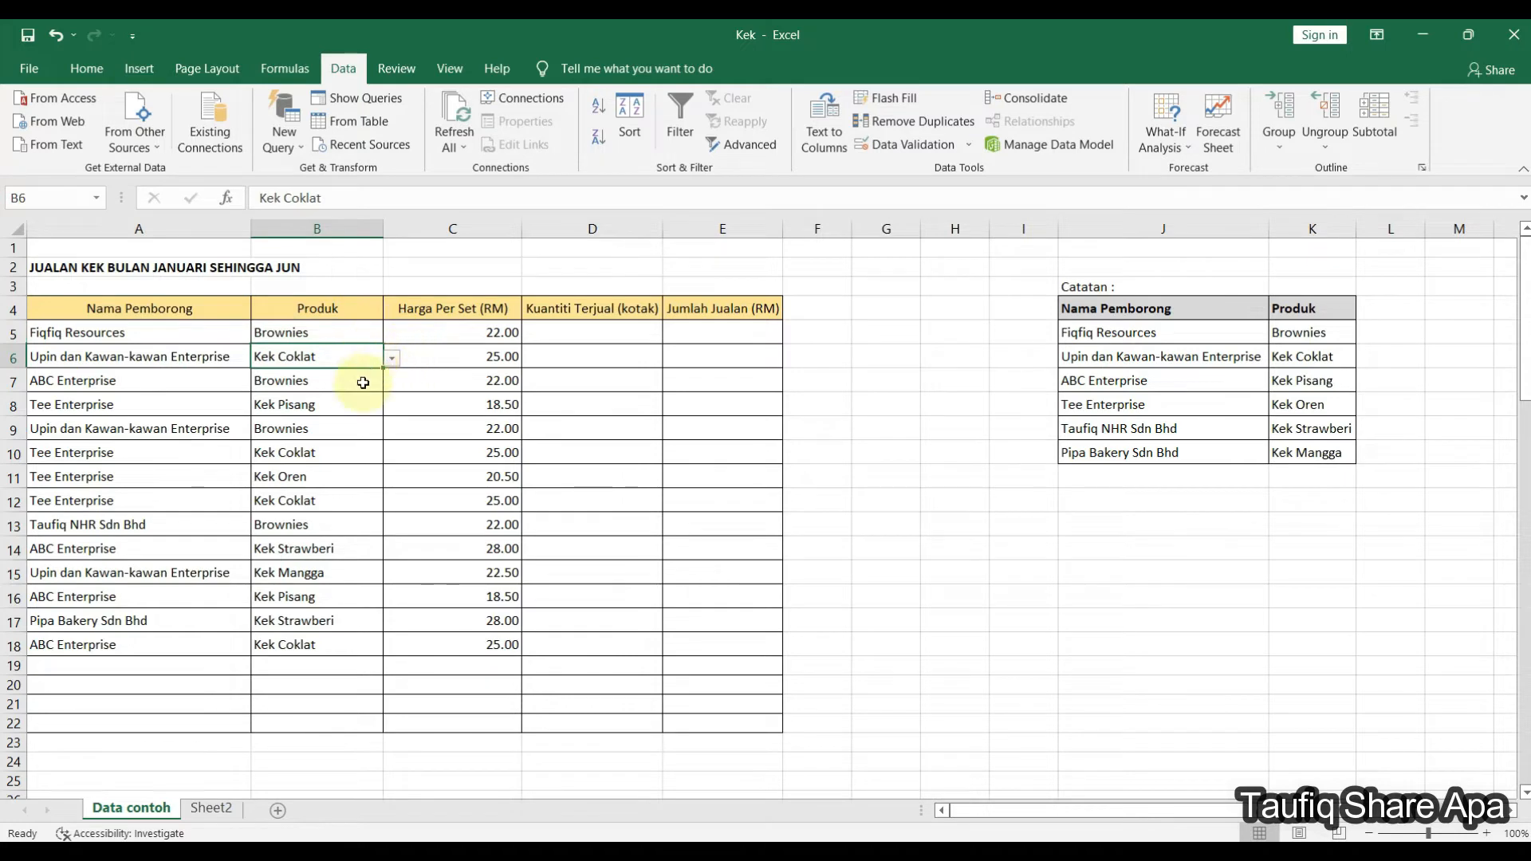
click(380, 376)
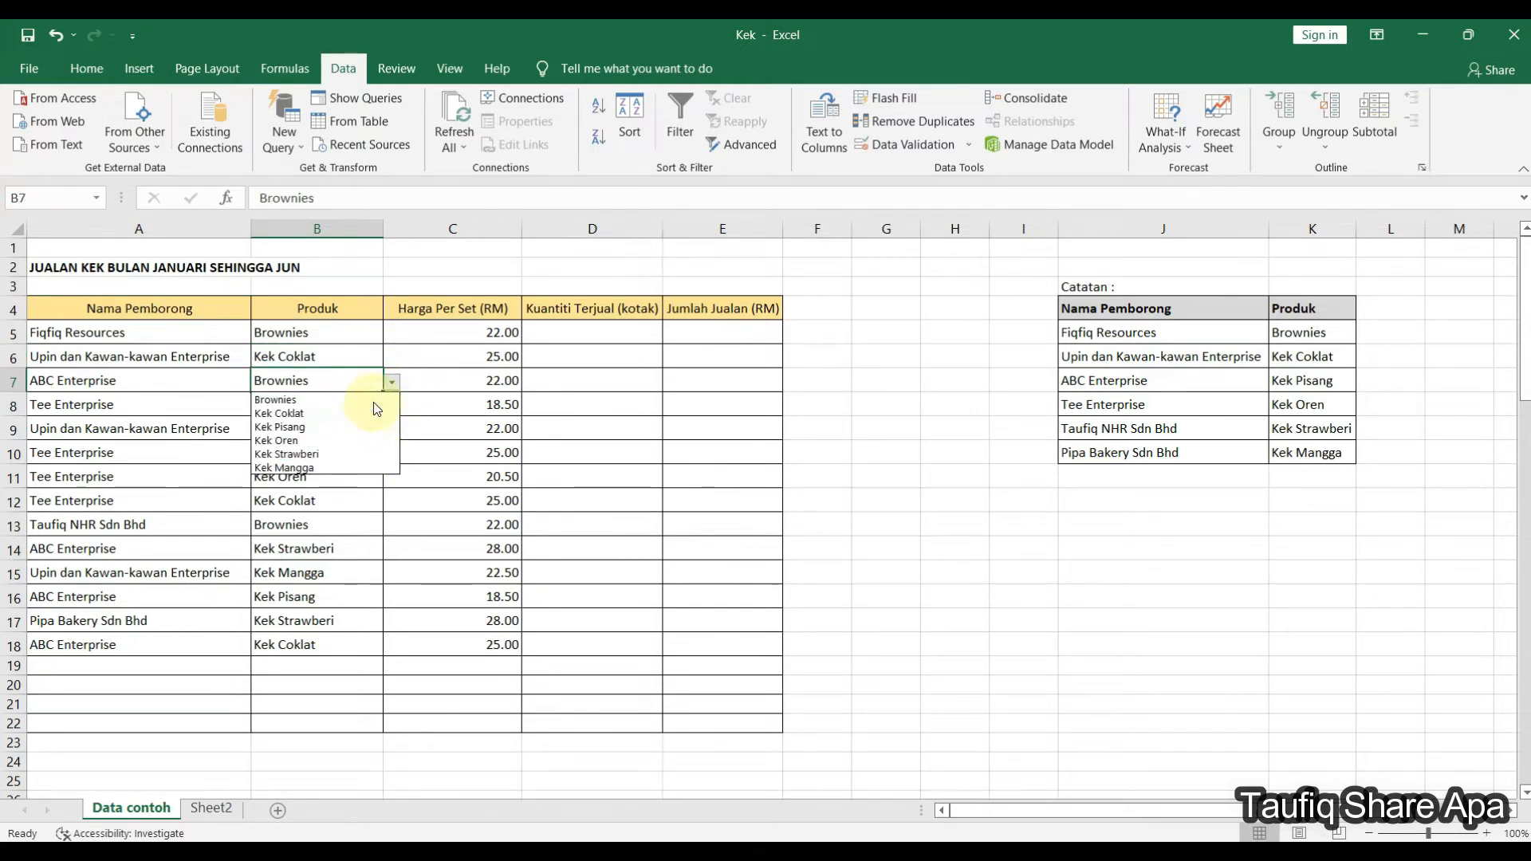
click(371, 400)
Step: Choose Kek Coklat from the drop-down list for the empty product cell B19
click(335, 667)
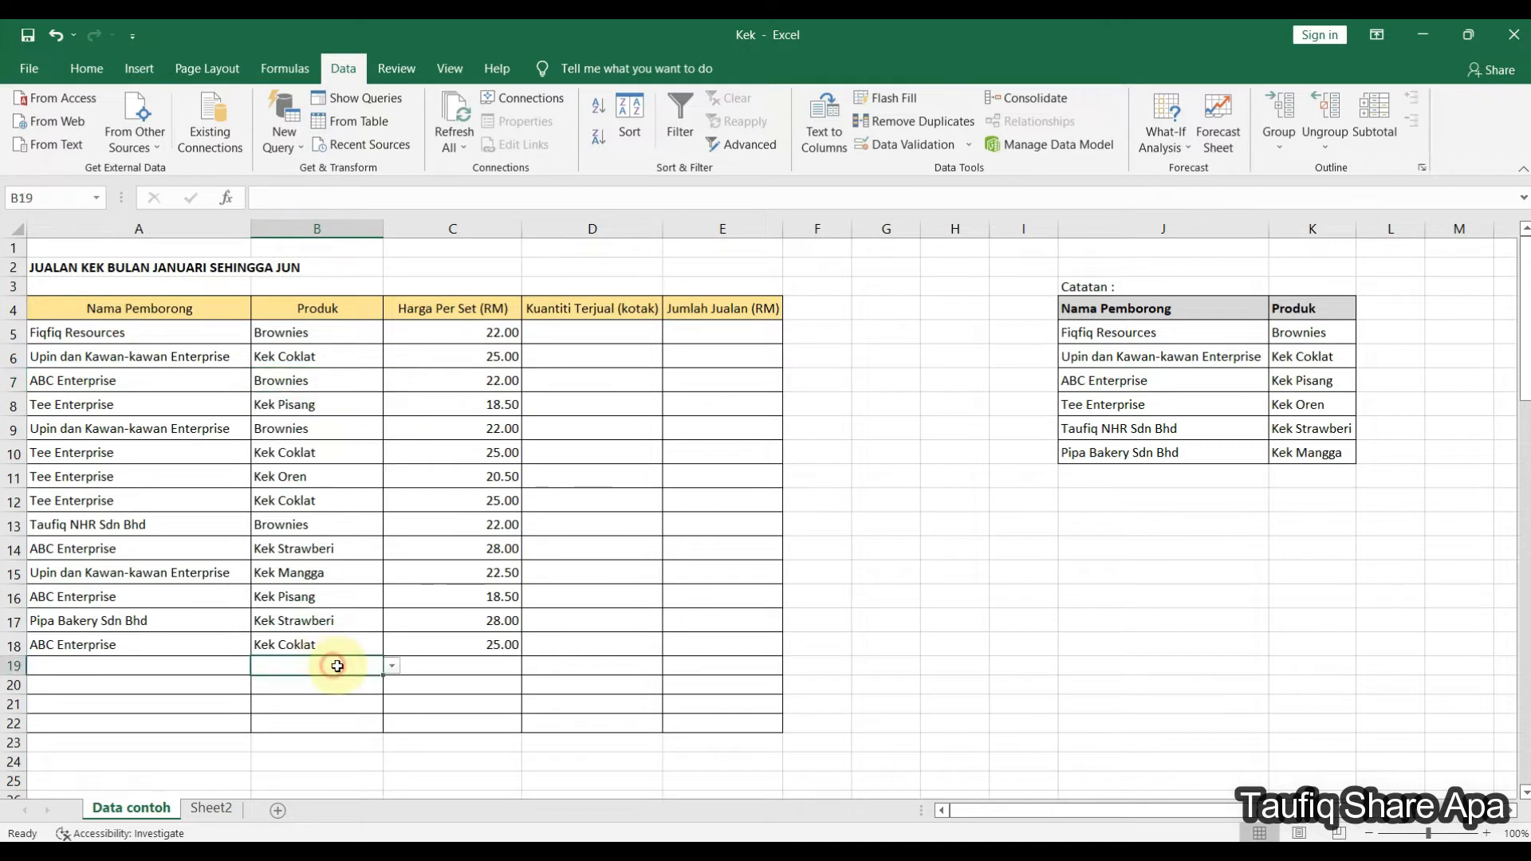
click(390, 667)
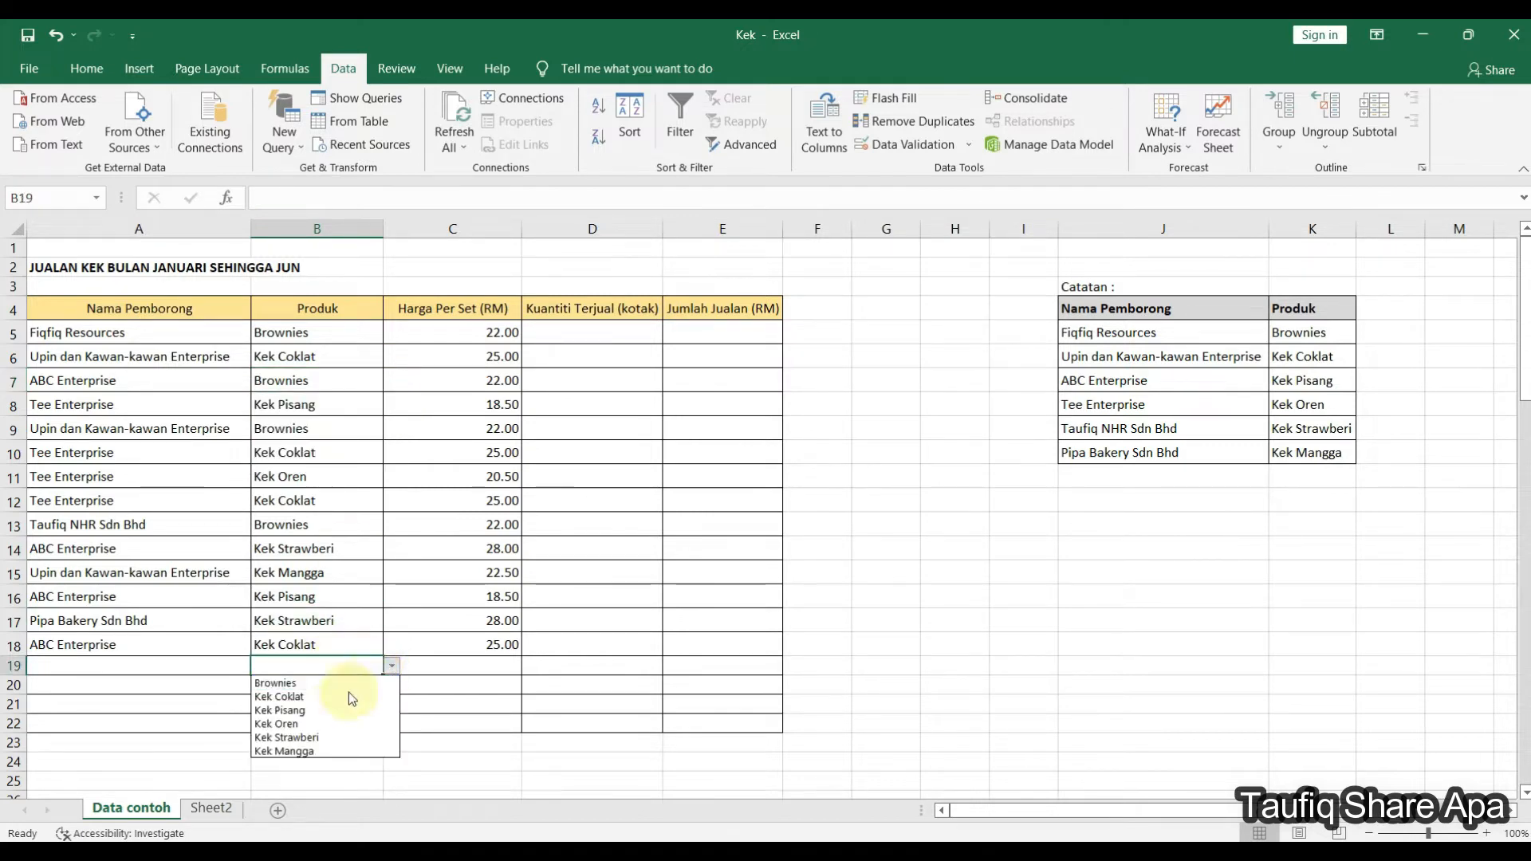
click(325, 696)
click(325, 703)
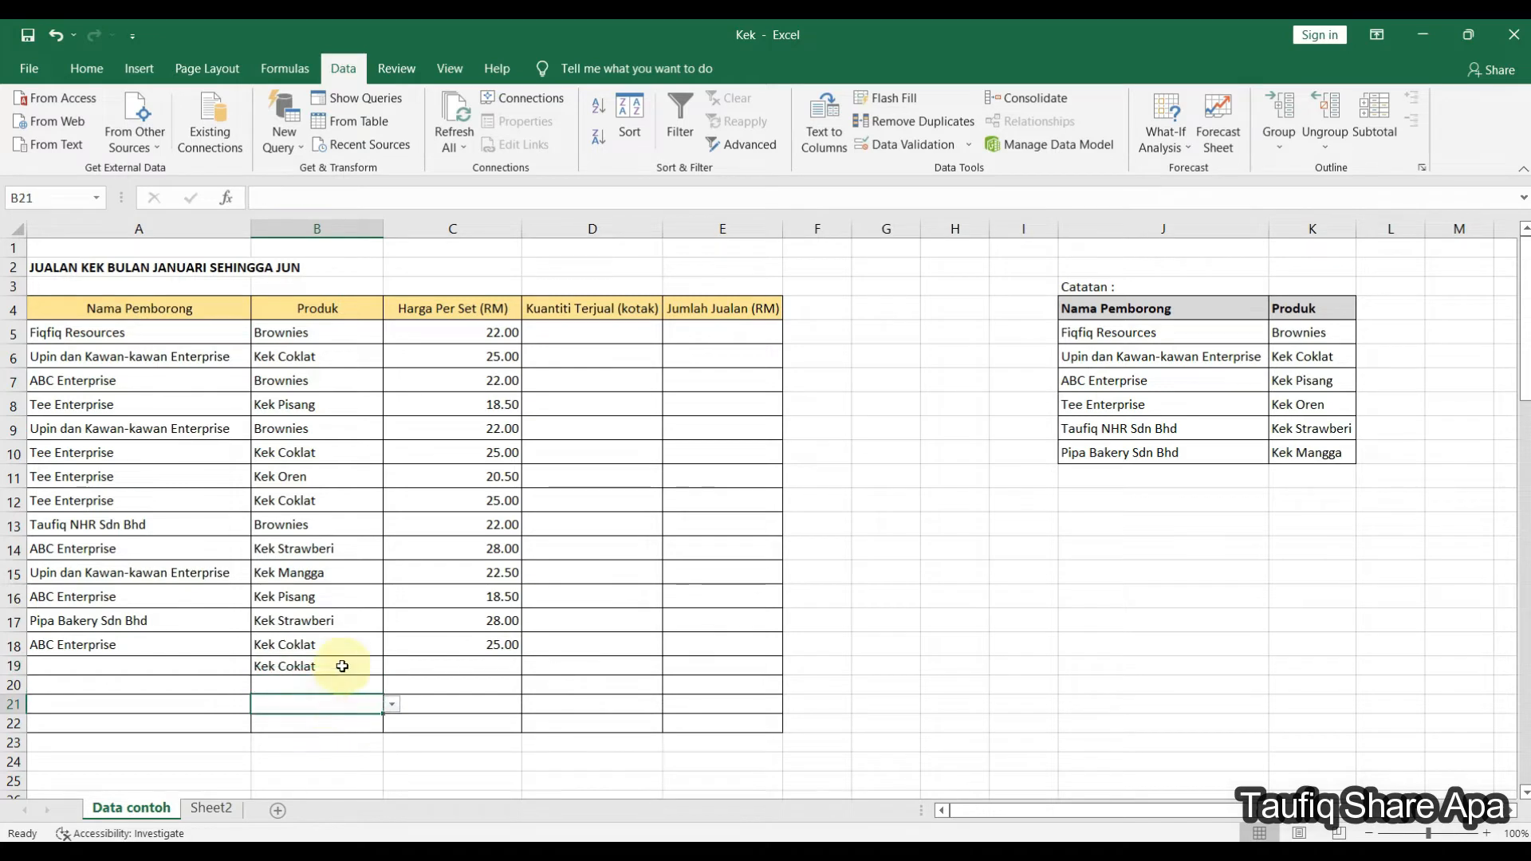
Step: Review the product choices offered by the drop-down list in cell B19
click(342, 666)
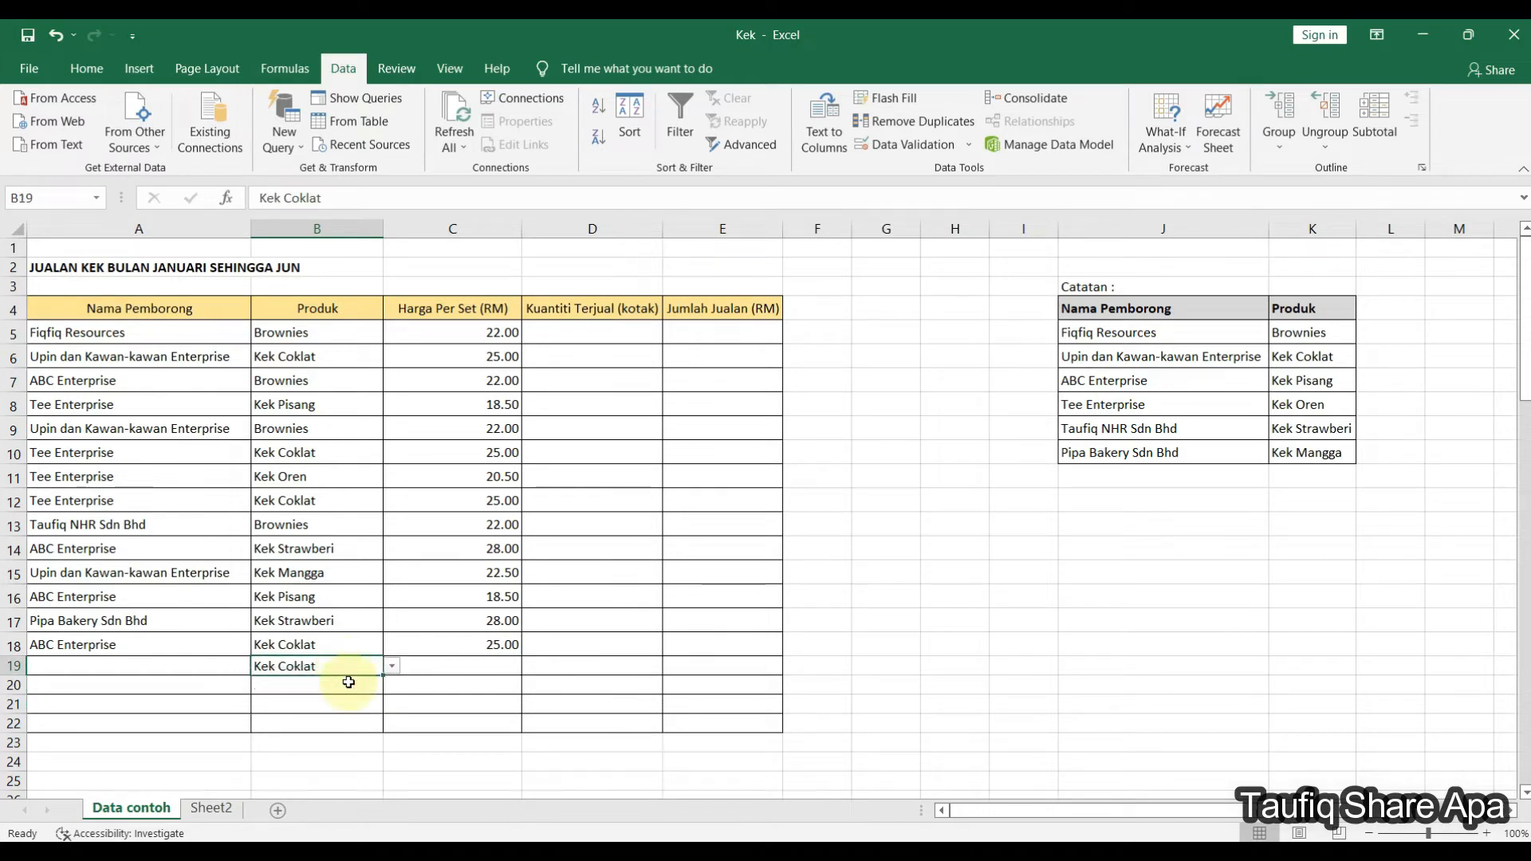
click(391, 666)
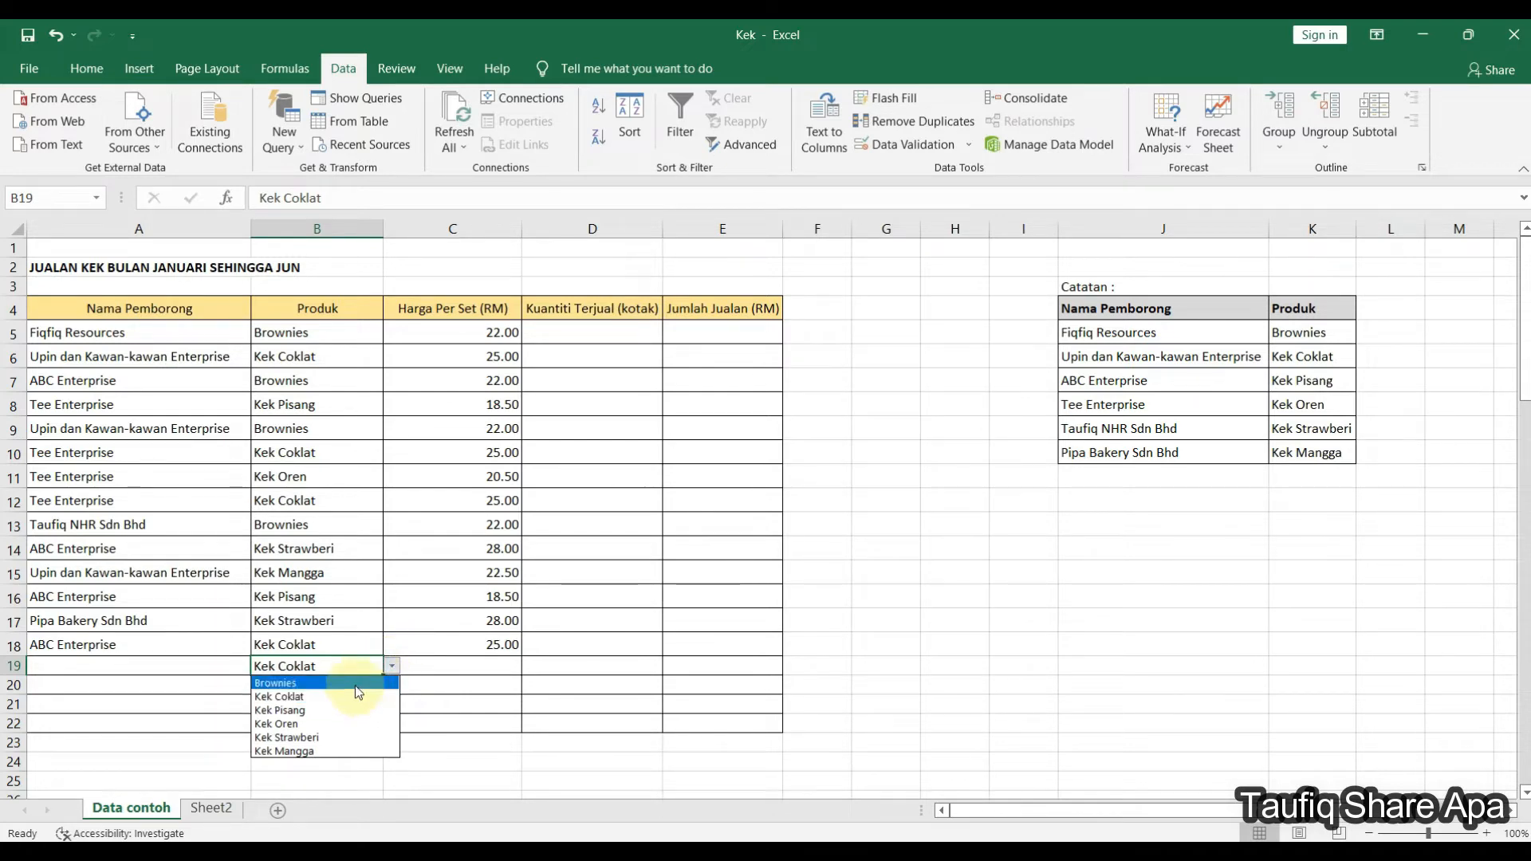
click(390, 669)
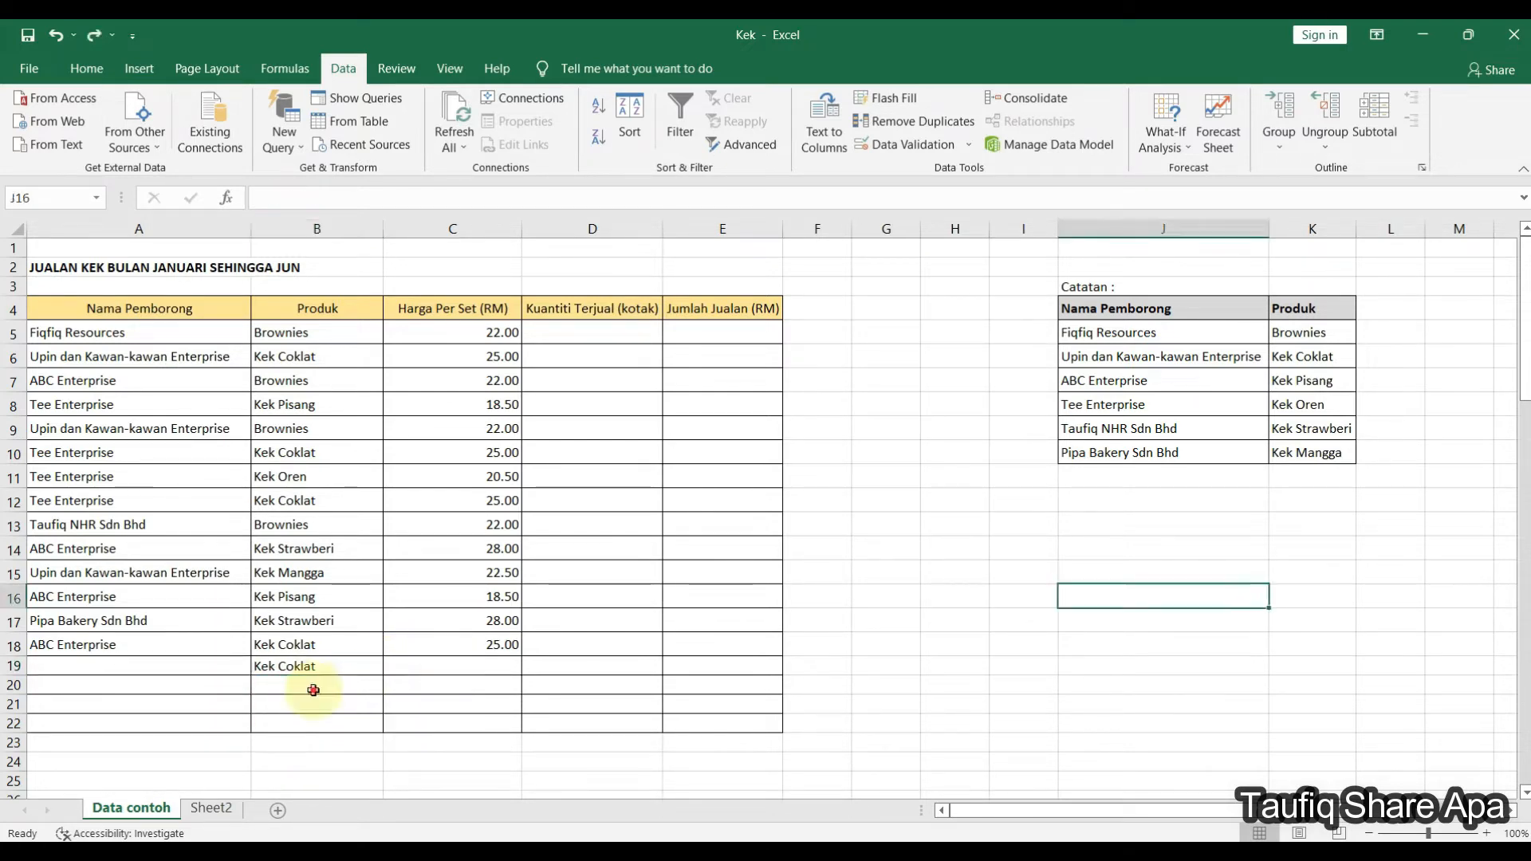
Step: Add the product Kek Durian in cell K11, below Kek Mangga in the notes table
click(314, 688)
click(339, 665)
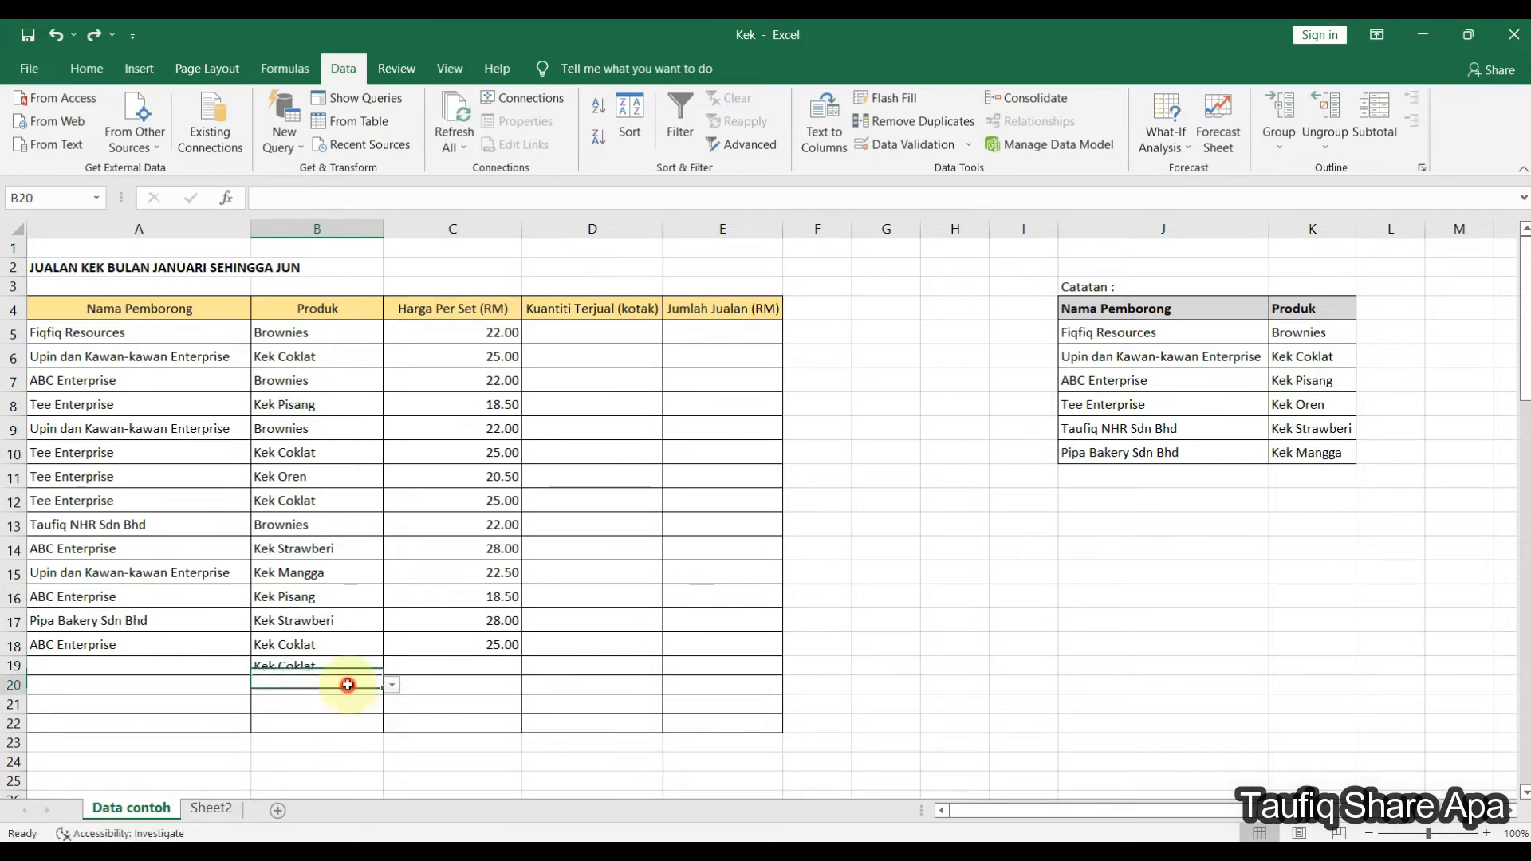
click(1308, 475)
text(Kek Durian)
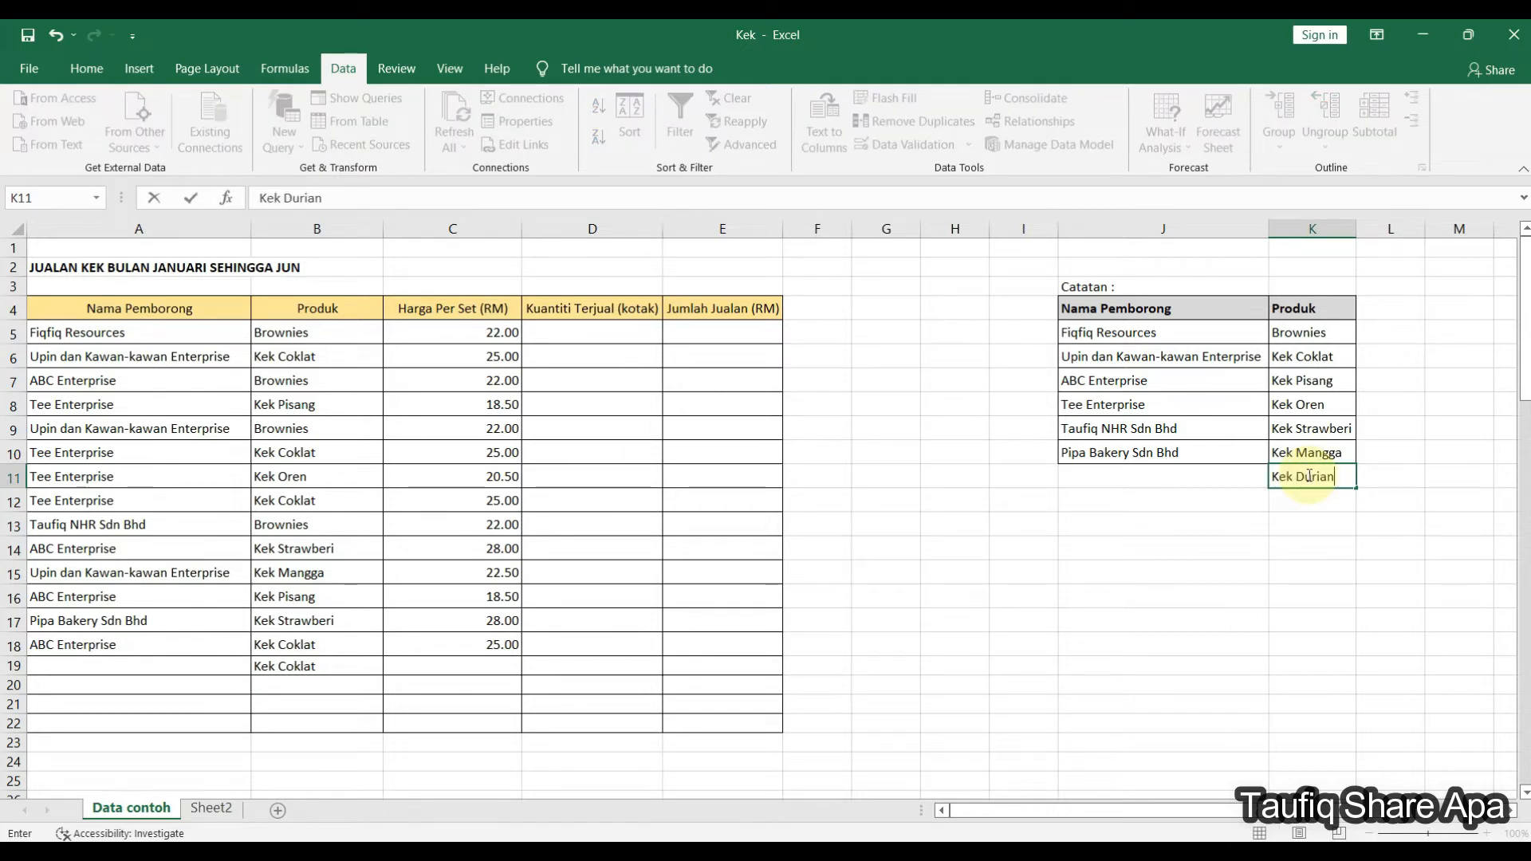
click(1368, 545)
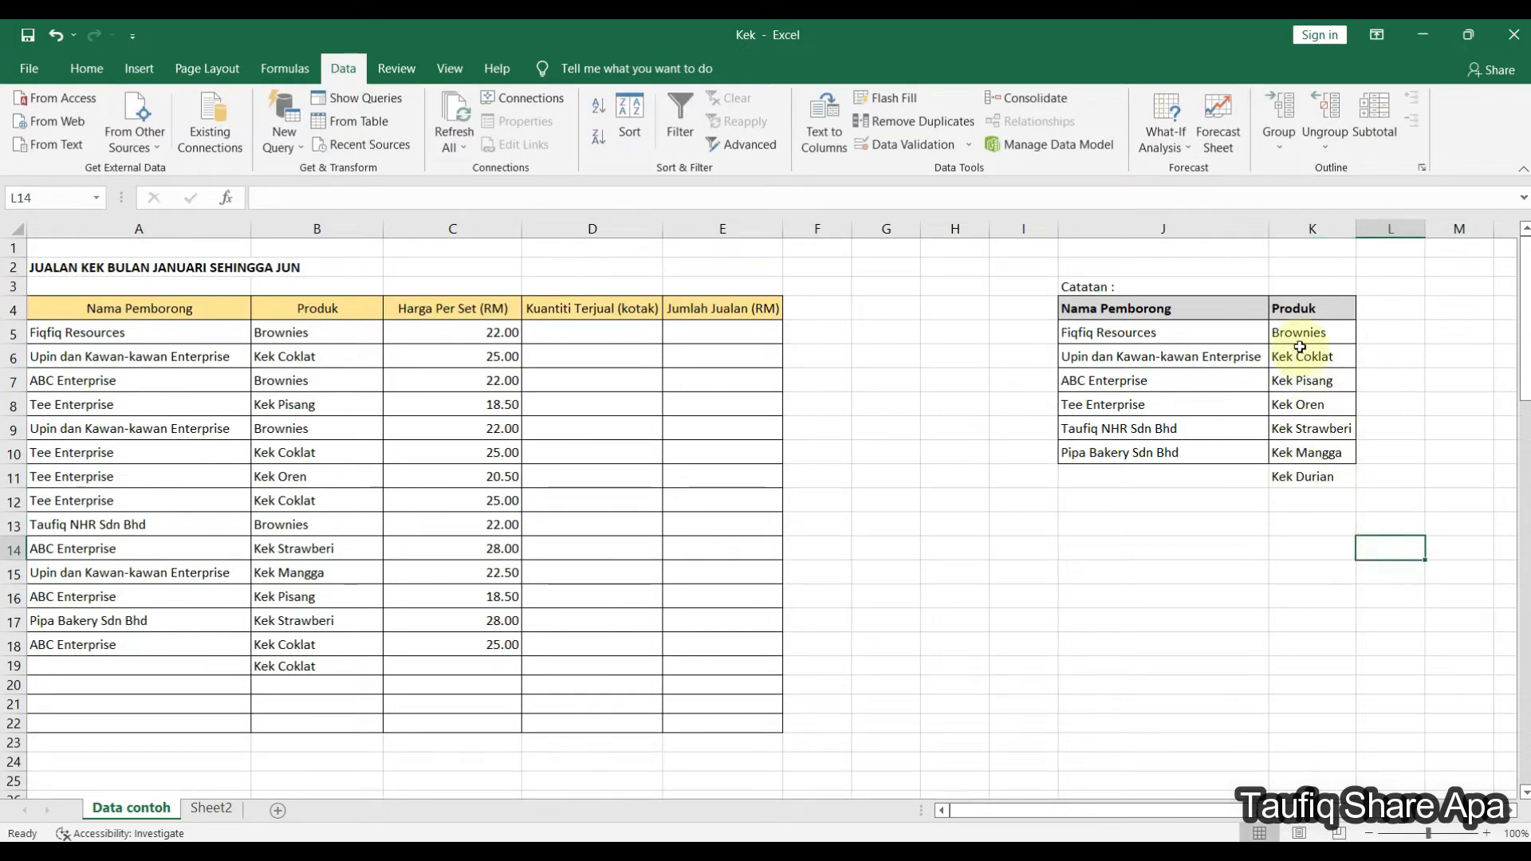
Step: Extend the validation list source for the product cells B5:B22 to =$K$5:$K$11
click(325, 726)
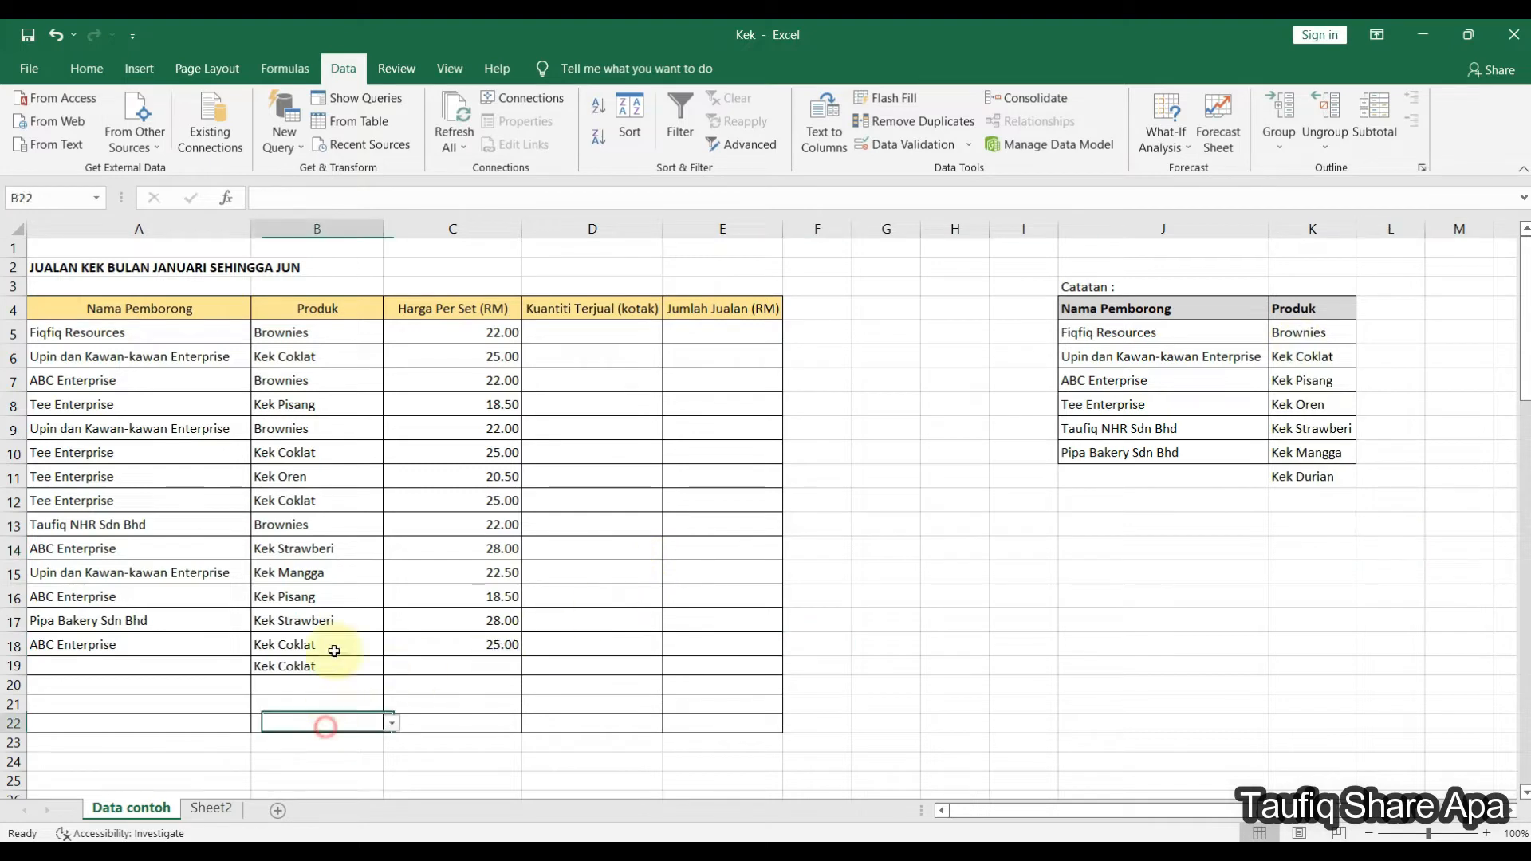
drag(334, 651, 340, 329)
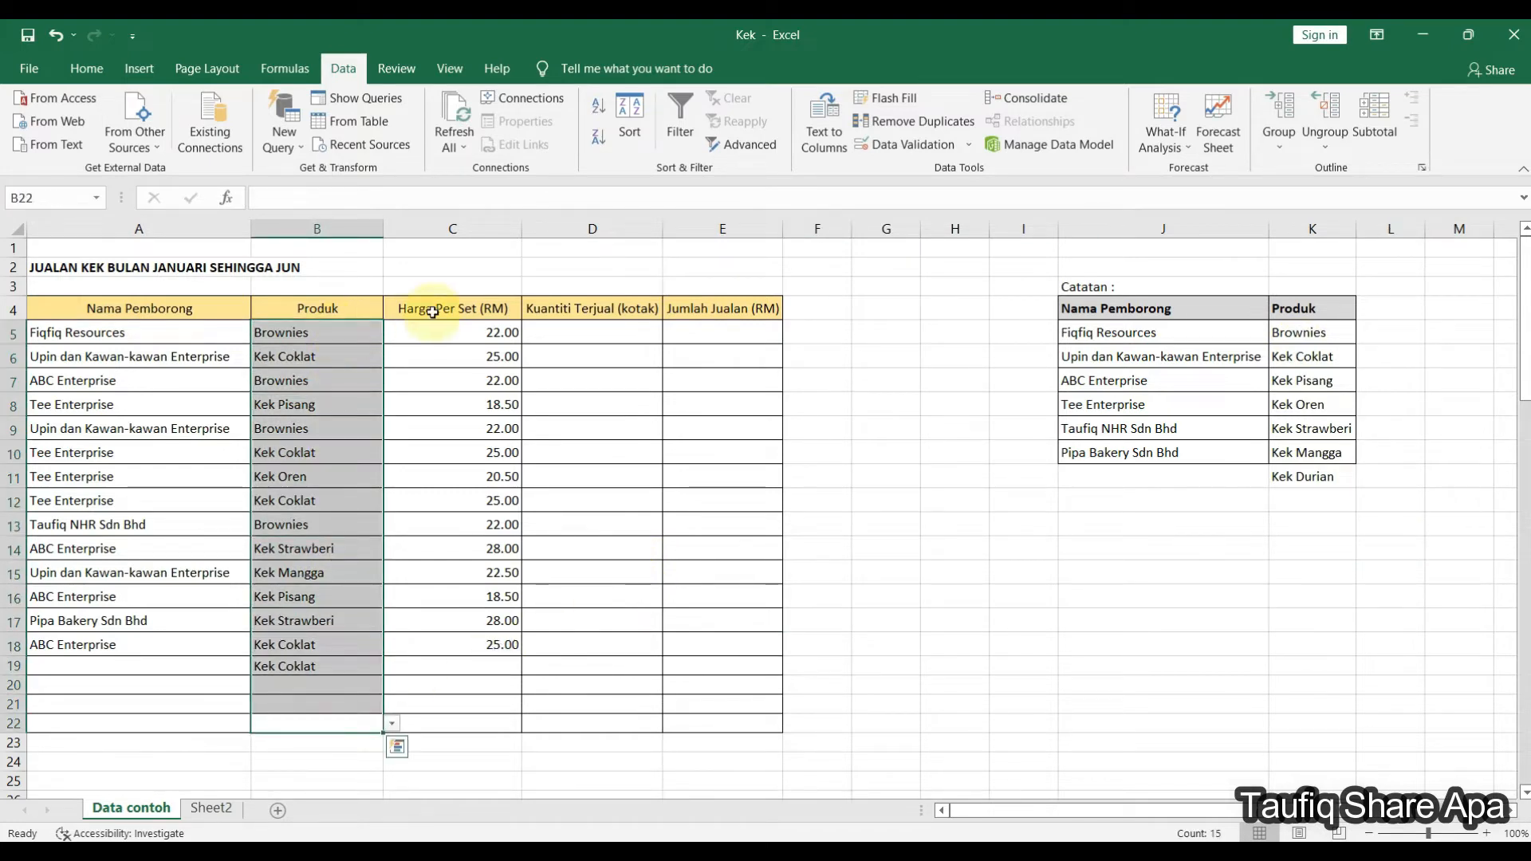
click(968, 143)
click(964, 169)
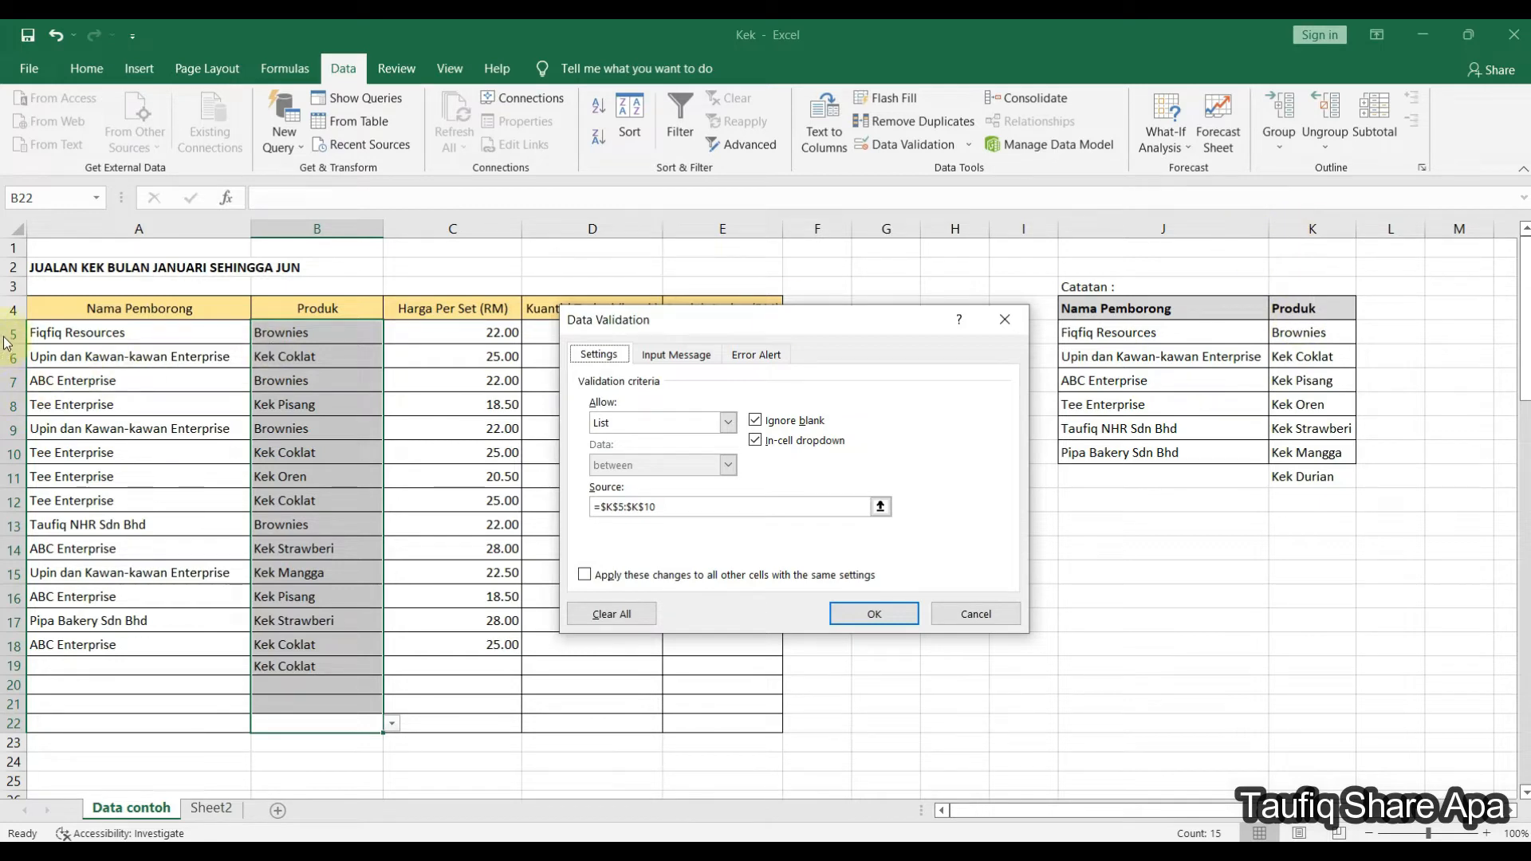
click(717, 511)
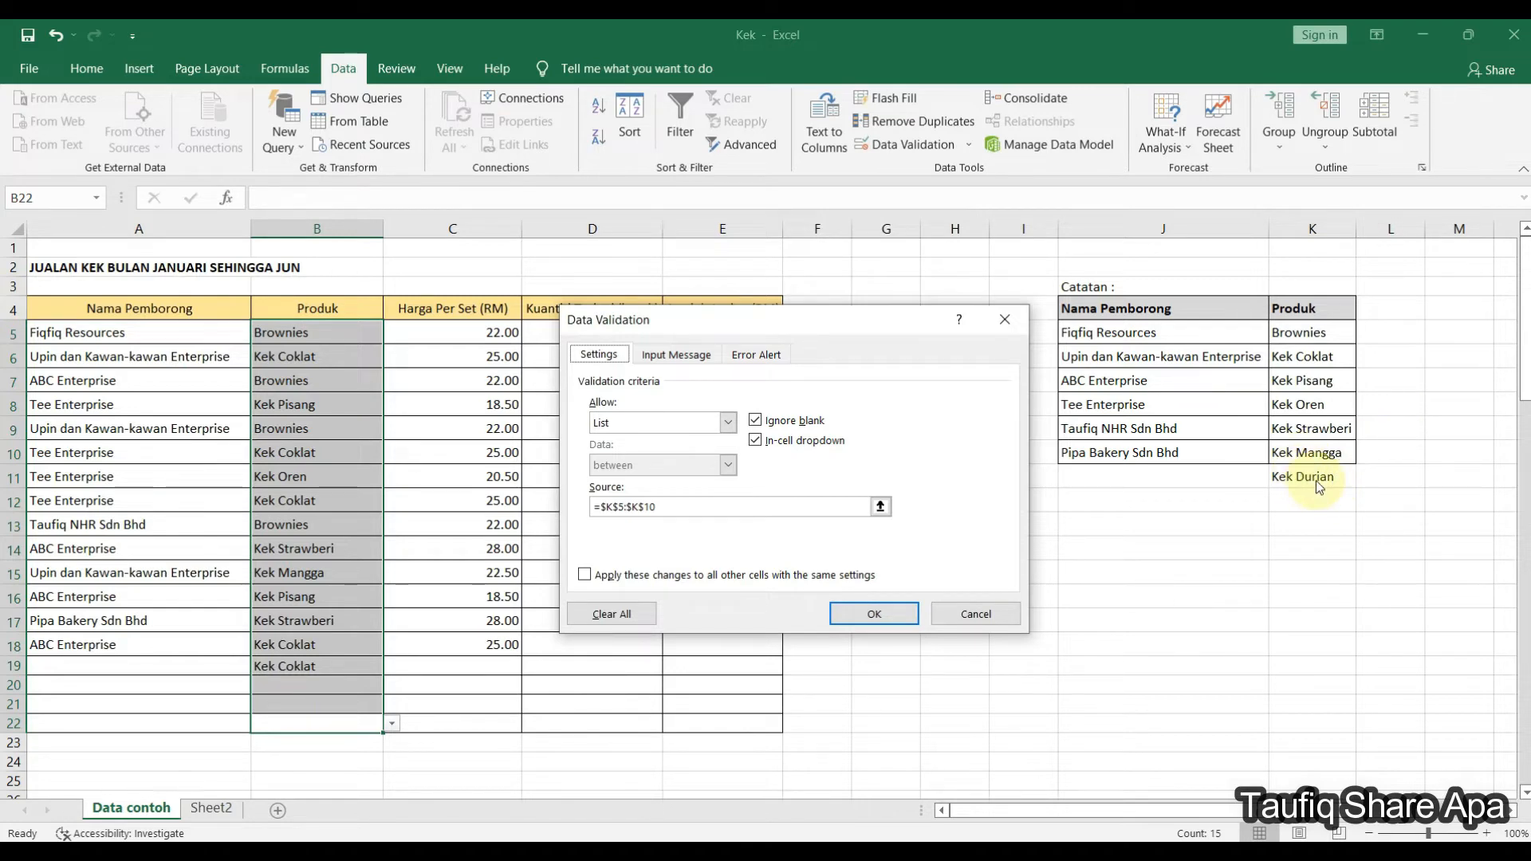
click(719, 504)
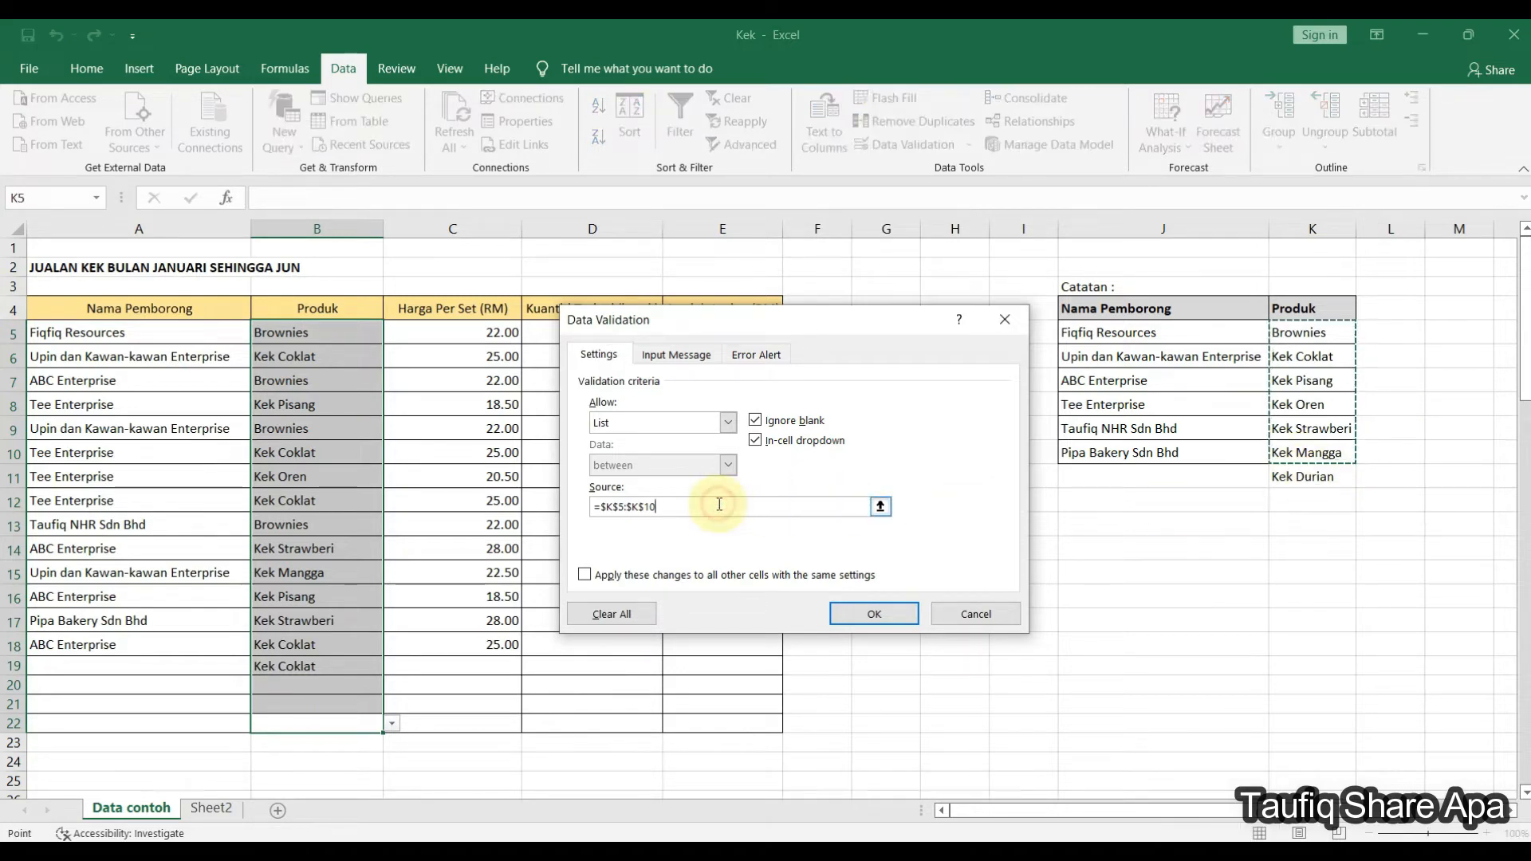
key(BackSpace)
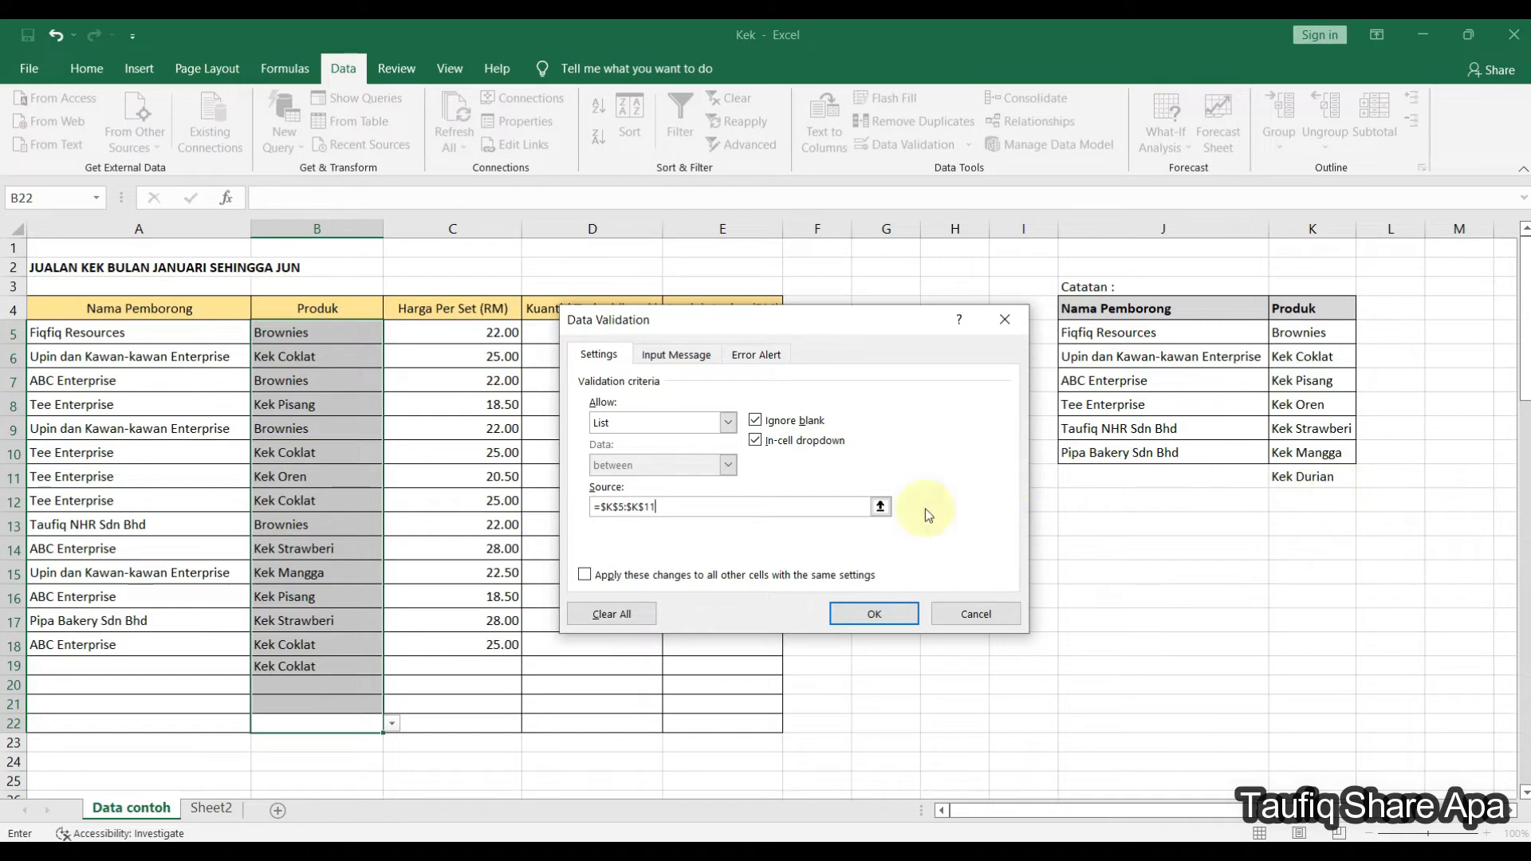
click(874, 614)
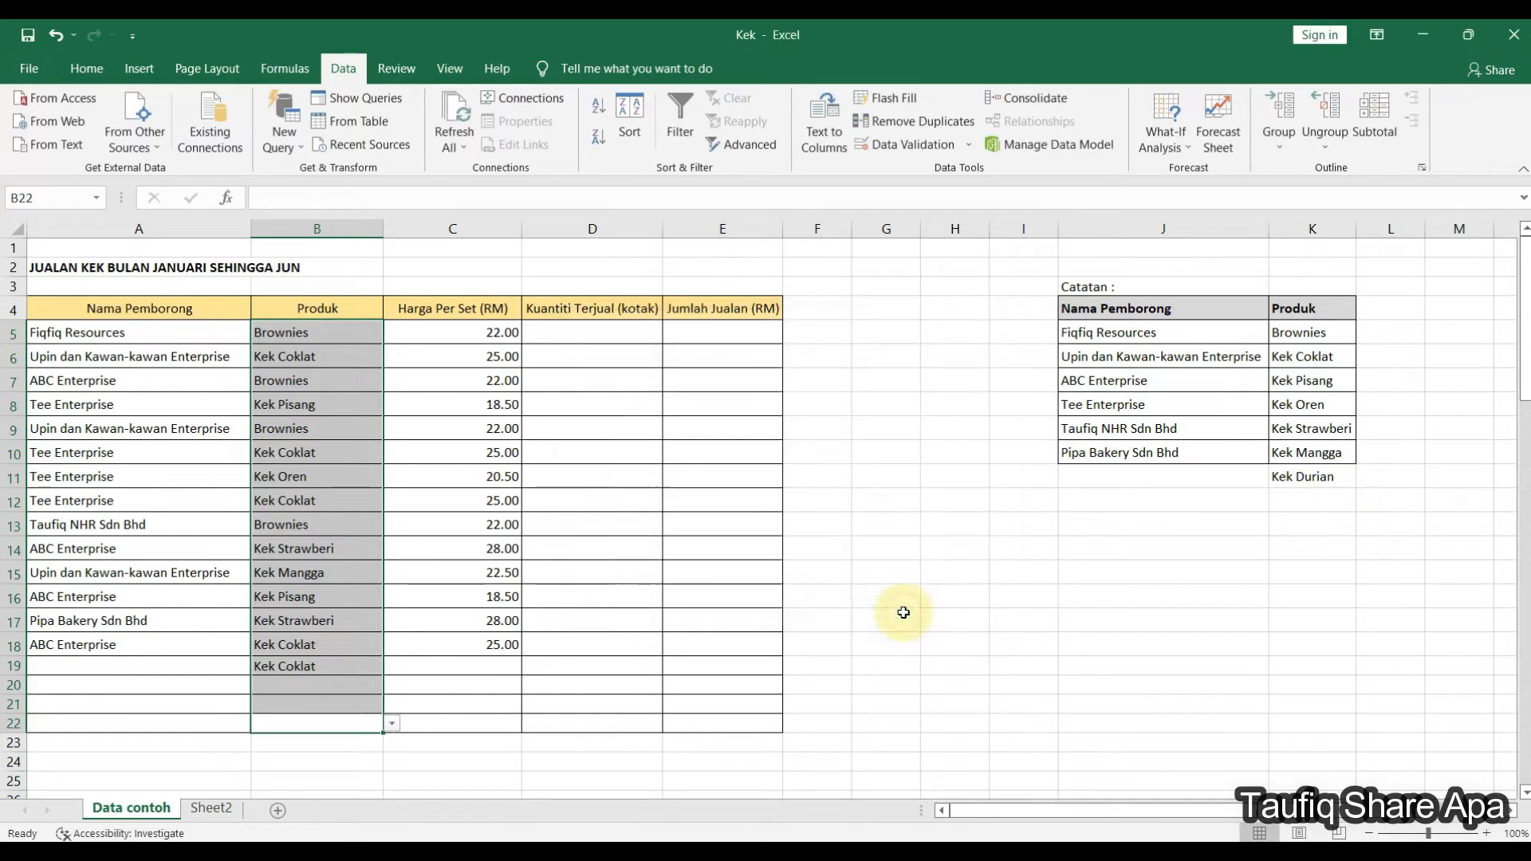
Step: Choose Kek Durian from the drop-down list for the empty product cell B20
click(454, 774)
click(344, 681)
click(391, 685)
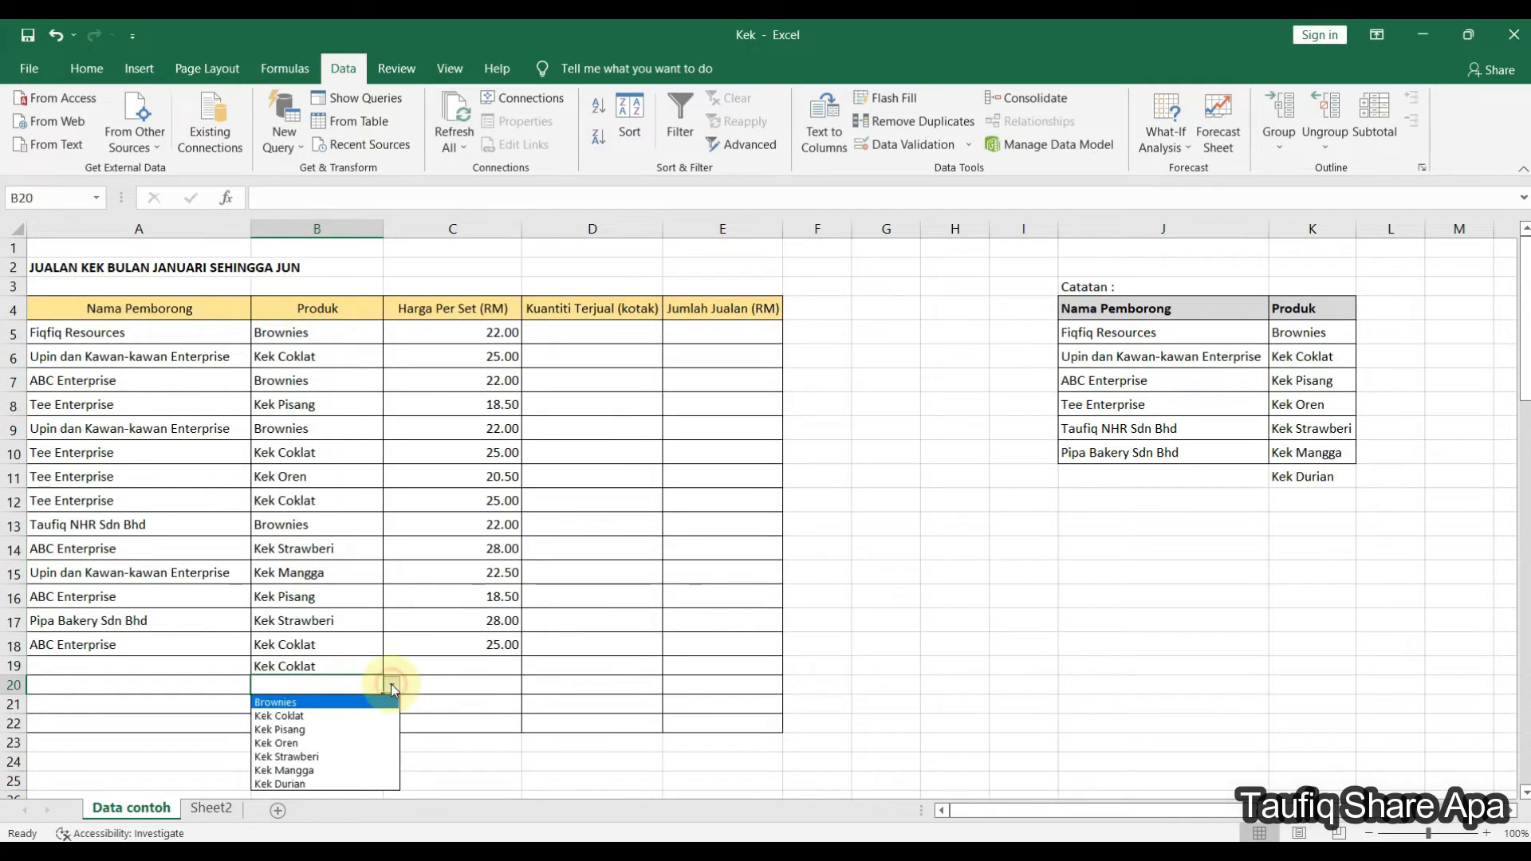
click(334, 780)
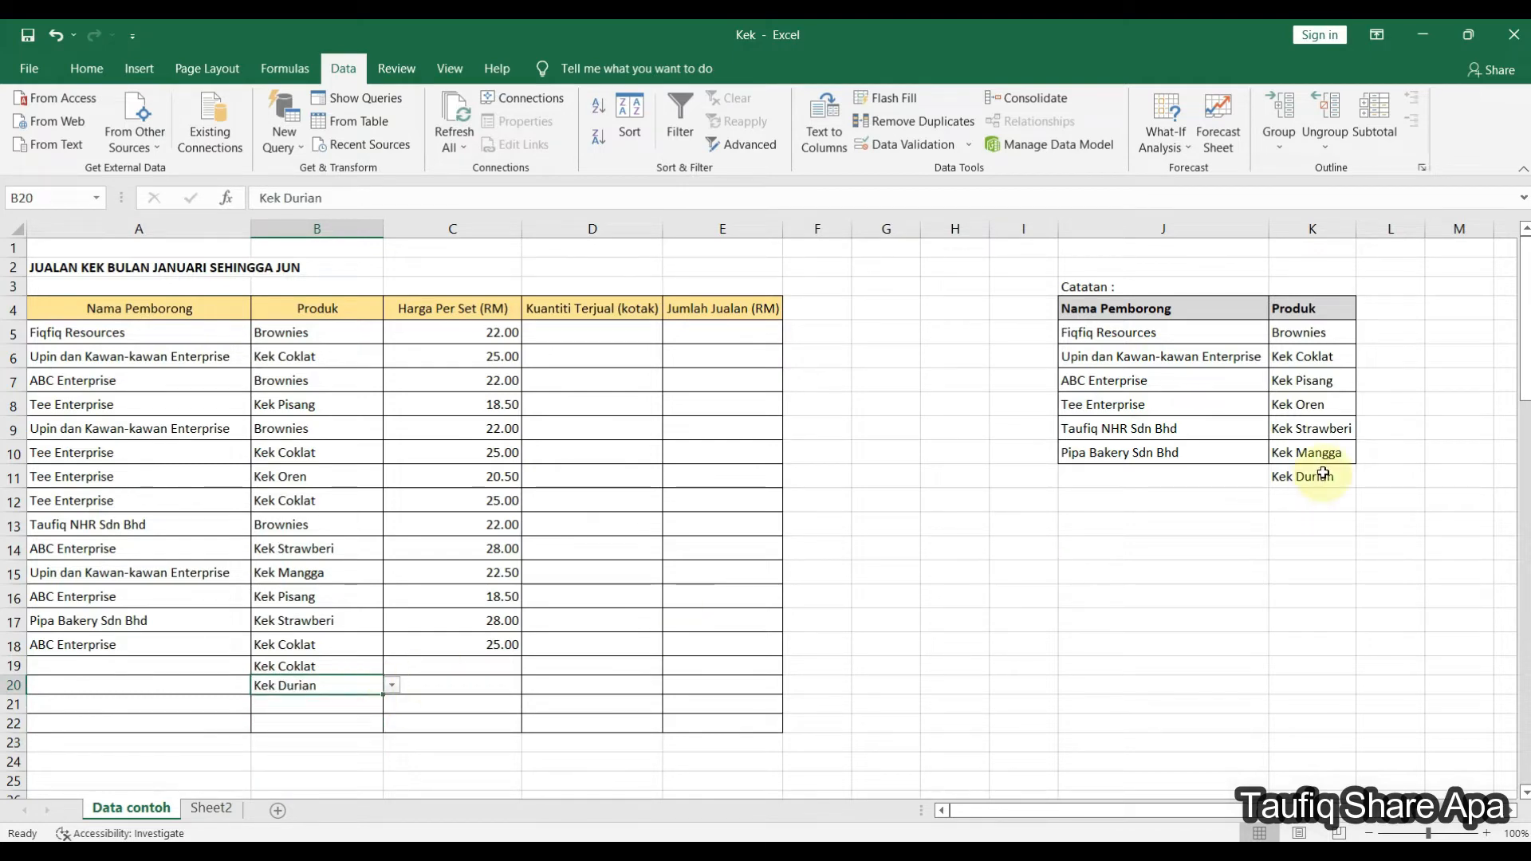
click(351, 711)
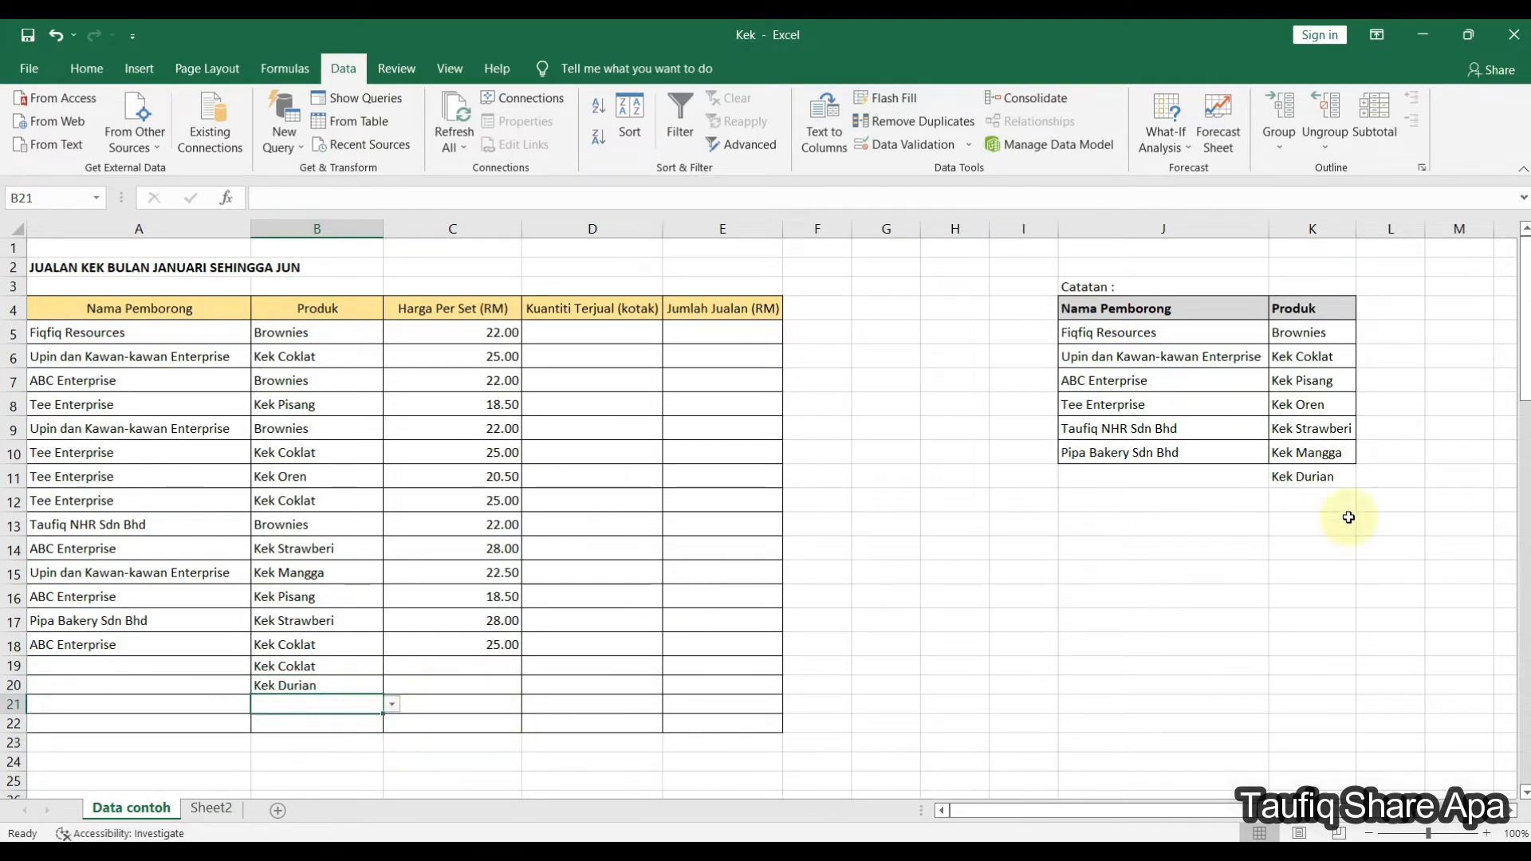
Step: Change the product name in cell K11 of the notes to Kek kelapa
click(1318, 478)
click(342, 197)
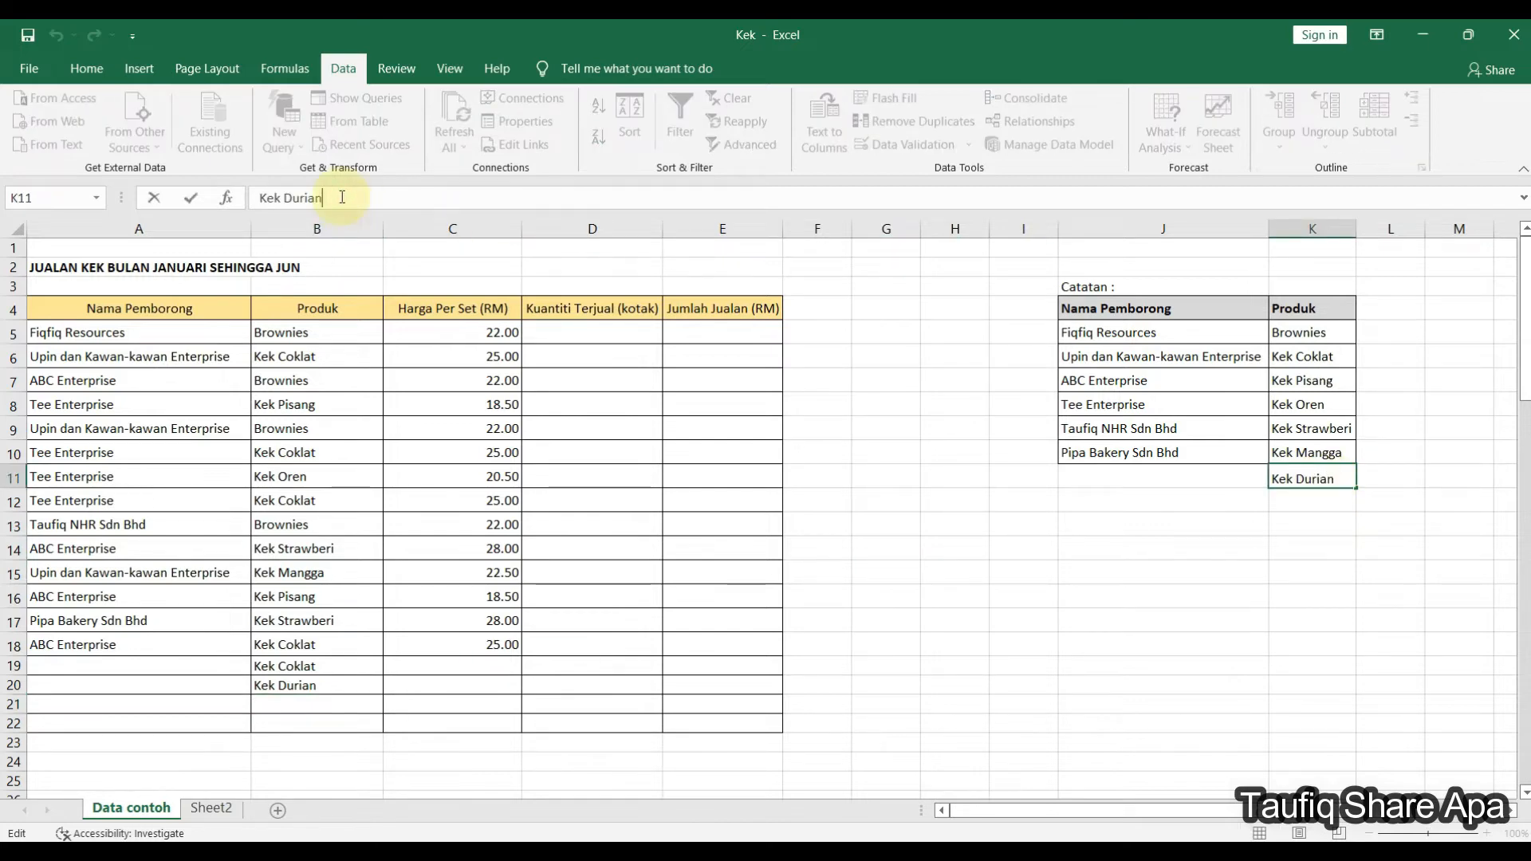
key(BackSpace)
key(BackSpace)
key(BackSpace)
text(kelapa)
click(1069, 548)
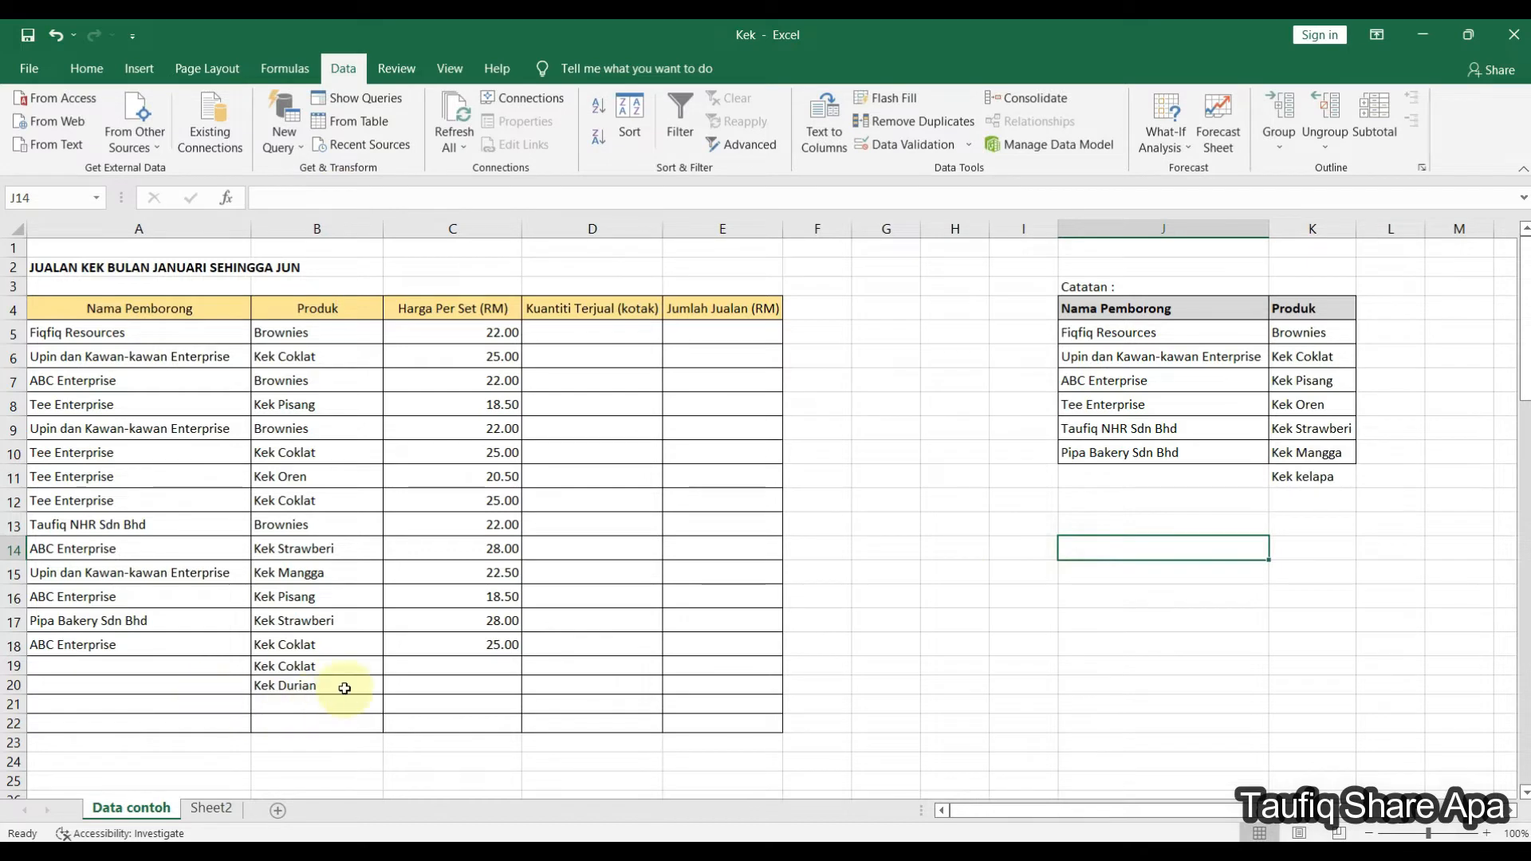
Step: Choose Kek kelapa from the drop-down list in cell B20 and check the choices offered there
click(344, 687)
click(391, 685)
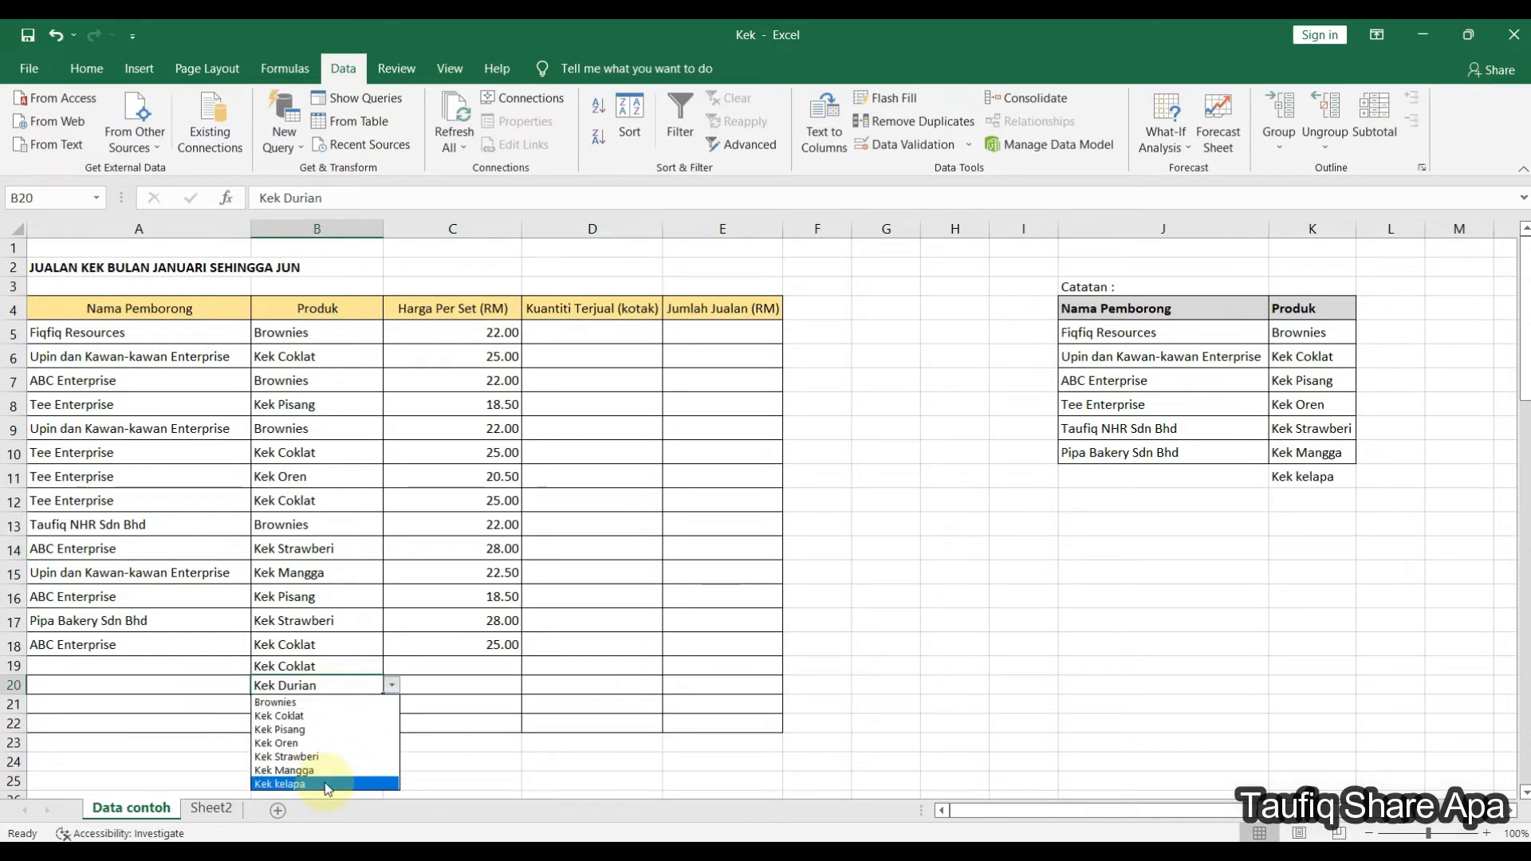
click(327, 785)
click(391, 686)
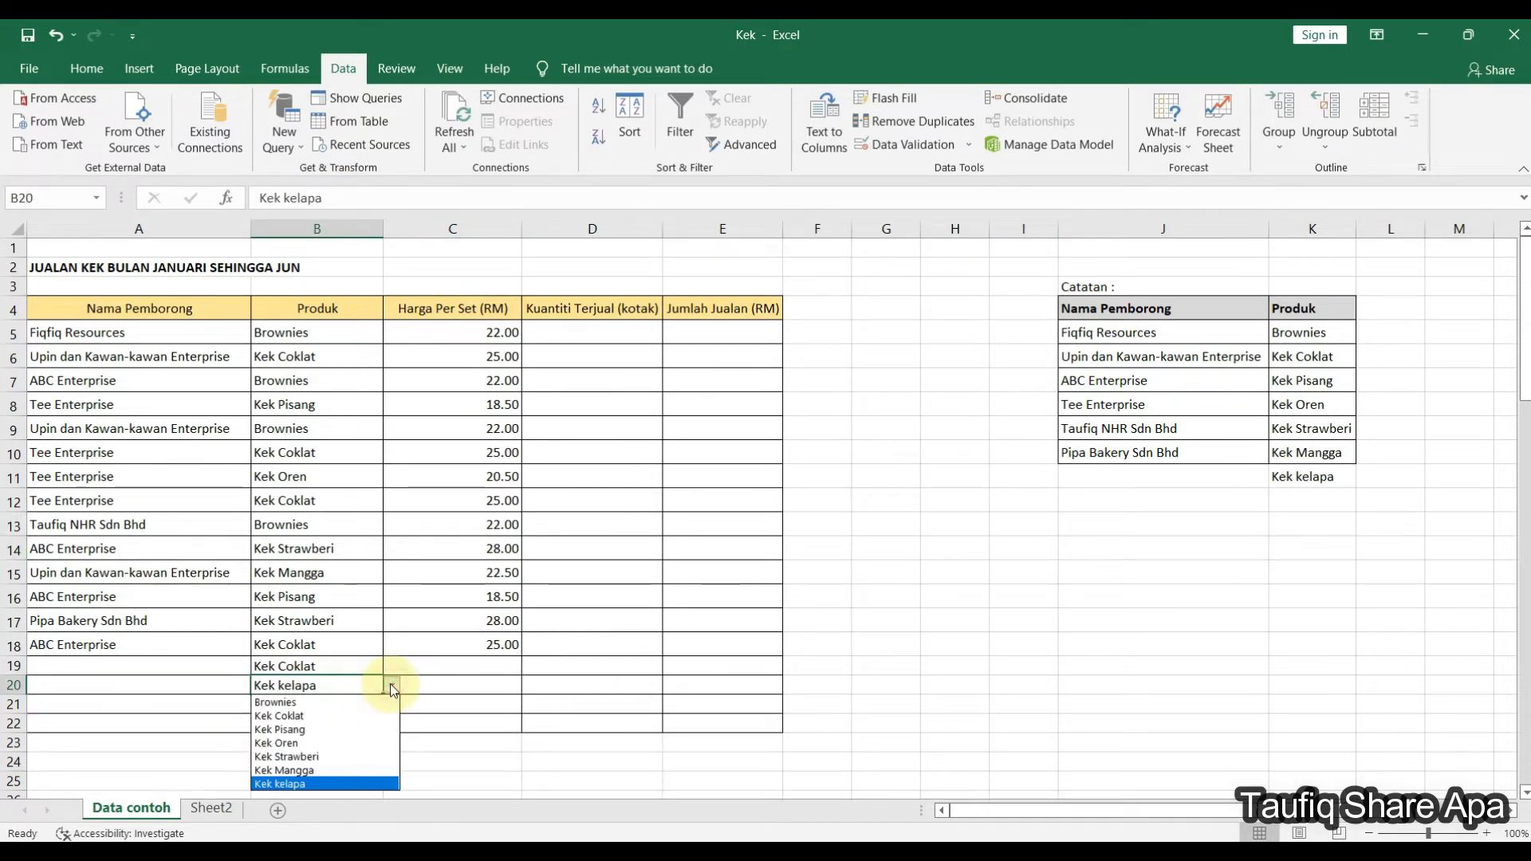
click(391, 686)
click(560, 761)
click(1300, 480)
click(1179, 613)
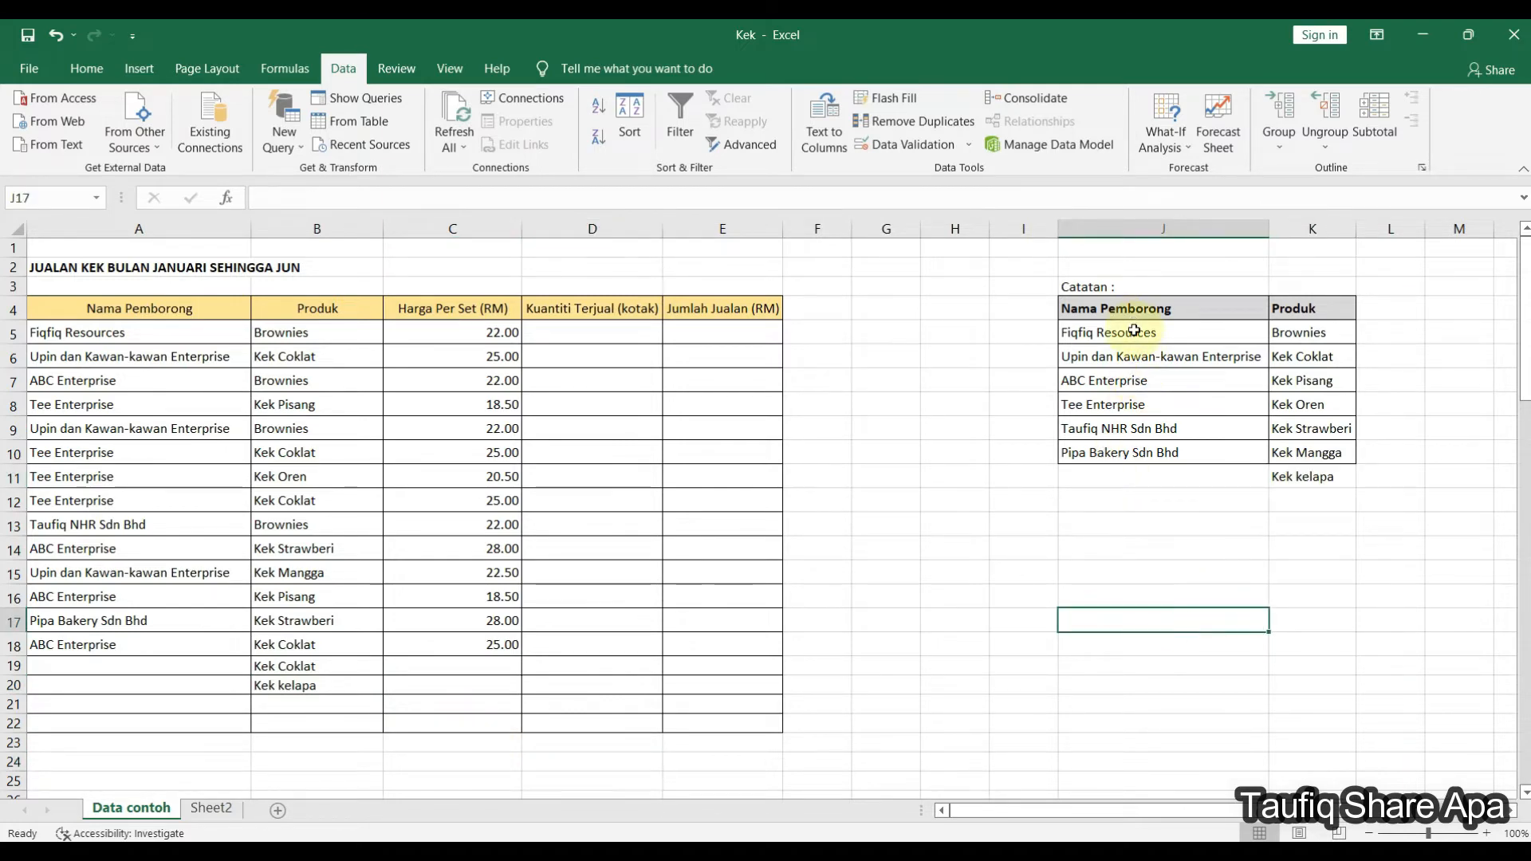
Step: Apply a list validation to the Nama Pemborong cells A5:A22, using the names in J5:J10 as the source
drag(1133, 330, 1116, 452)
click(212, 666)
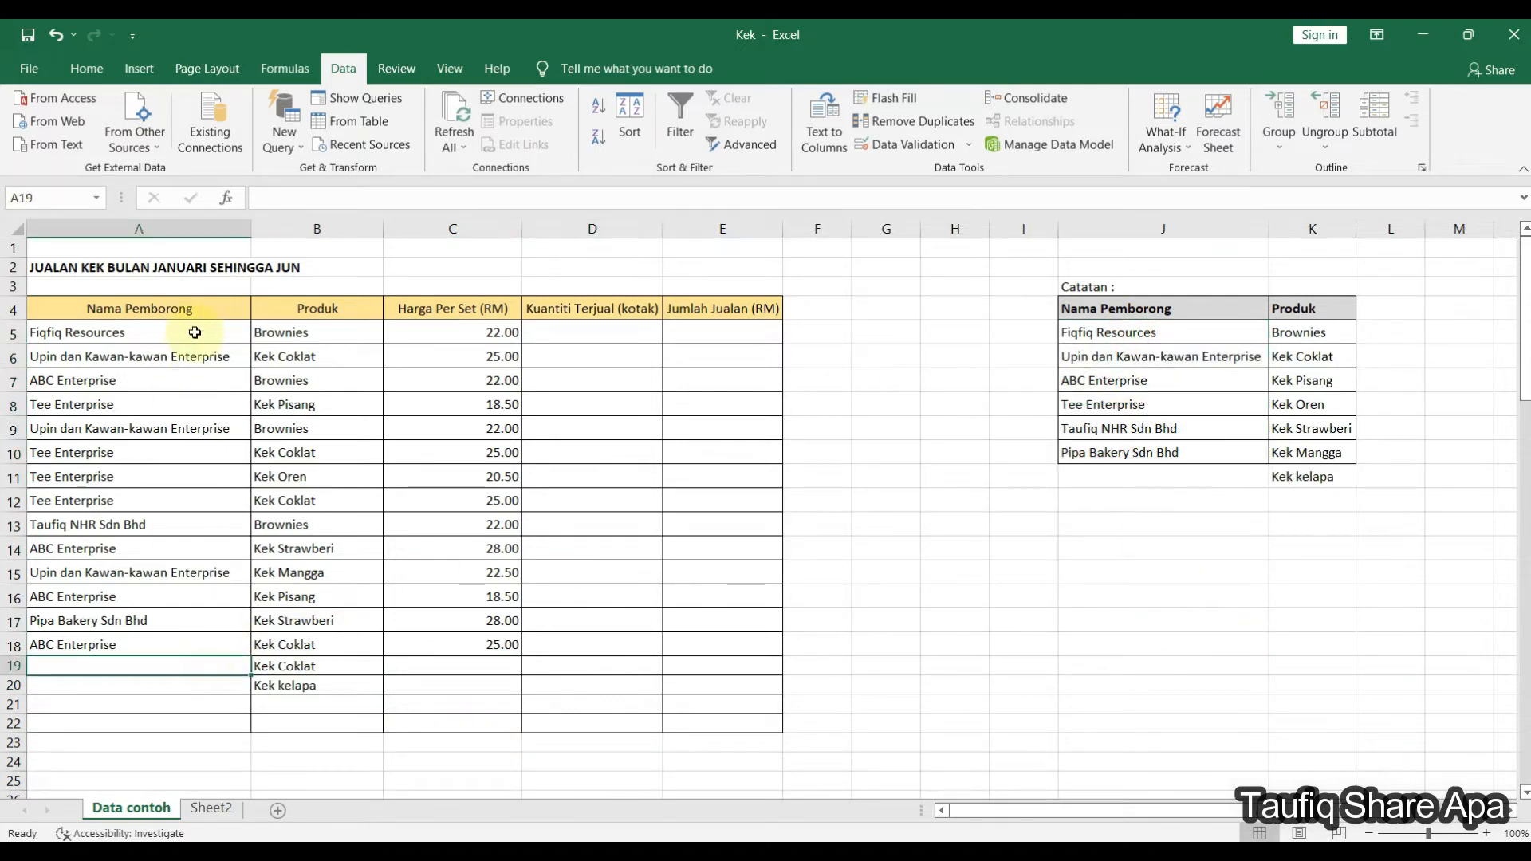
drag(195, 332, 170, 724)
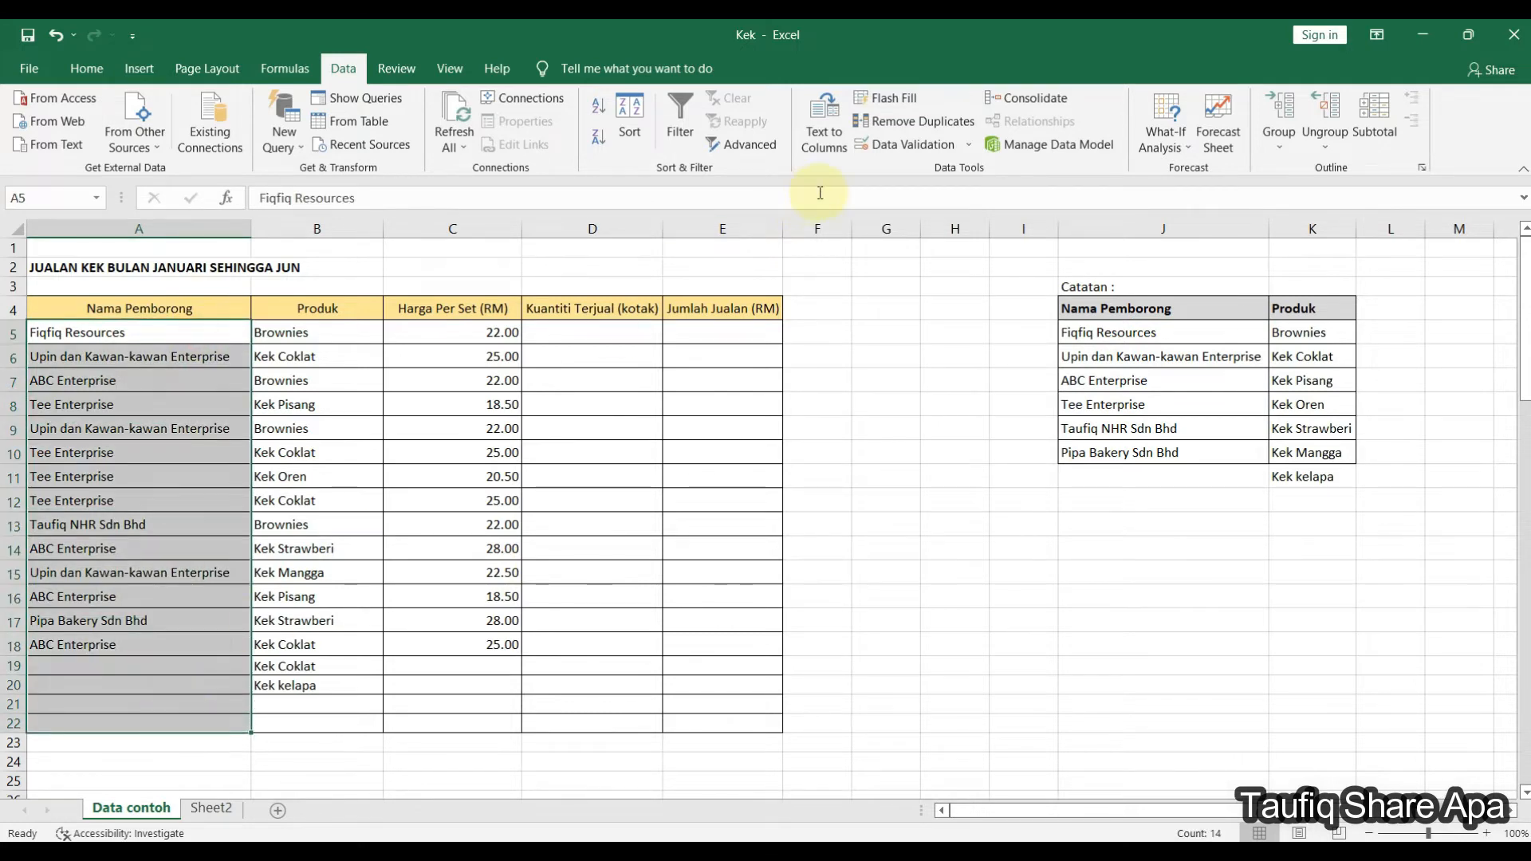
click(921, 144)
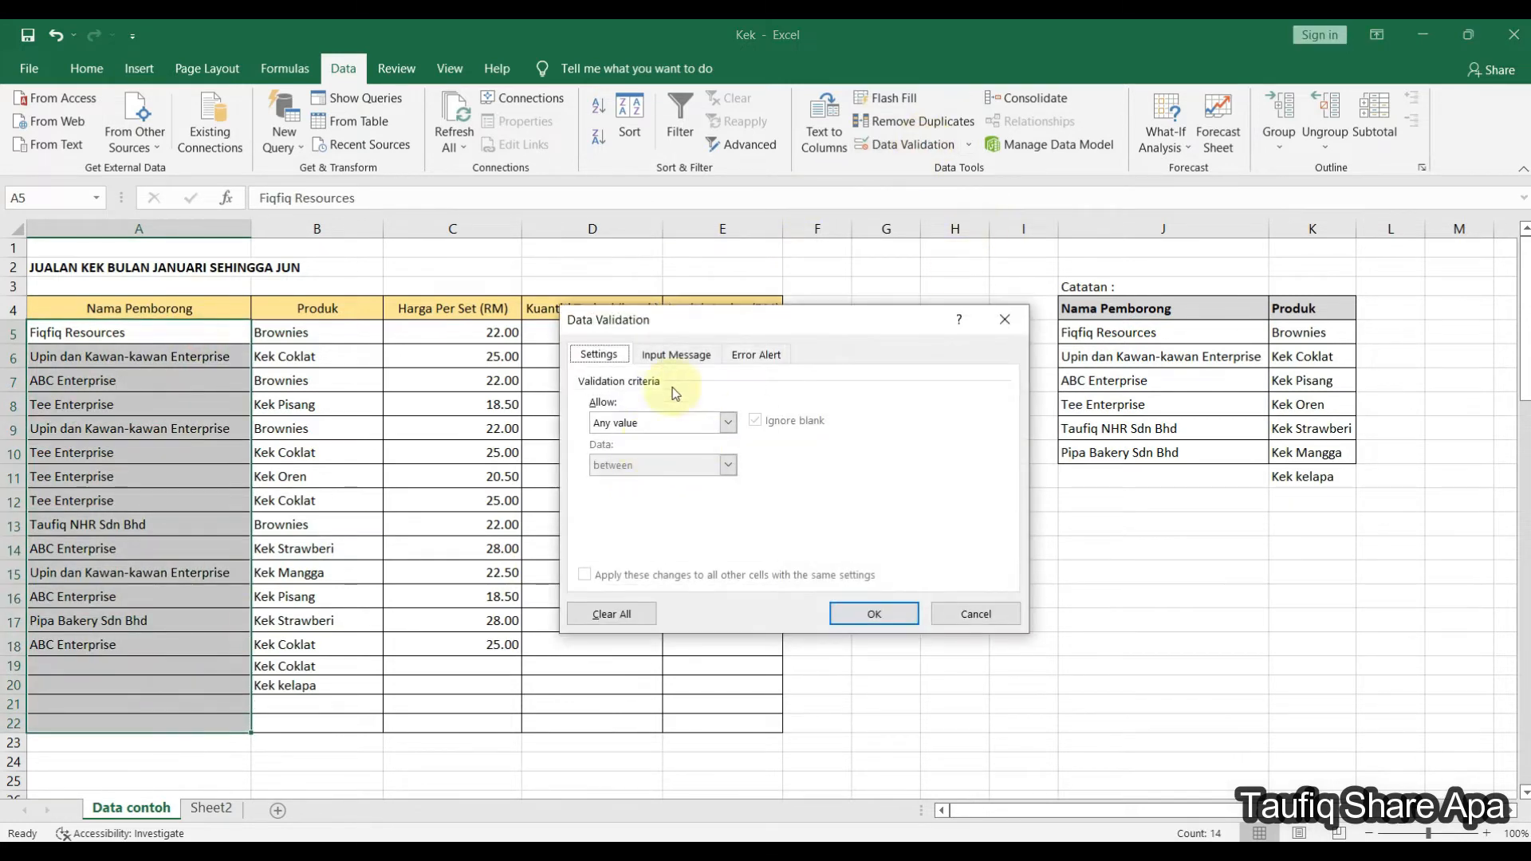
click(728, 425)
click(665, 475)
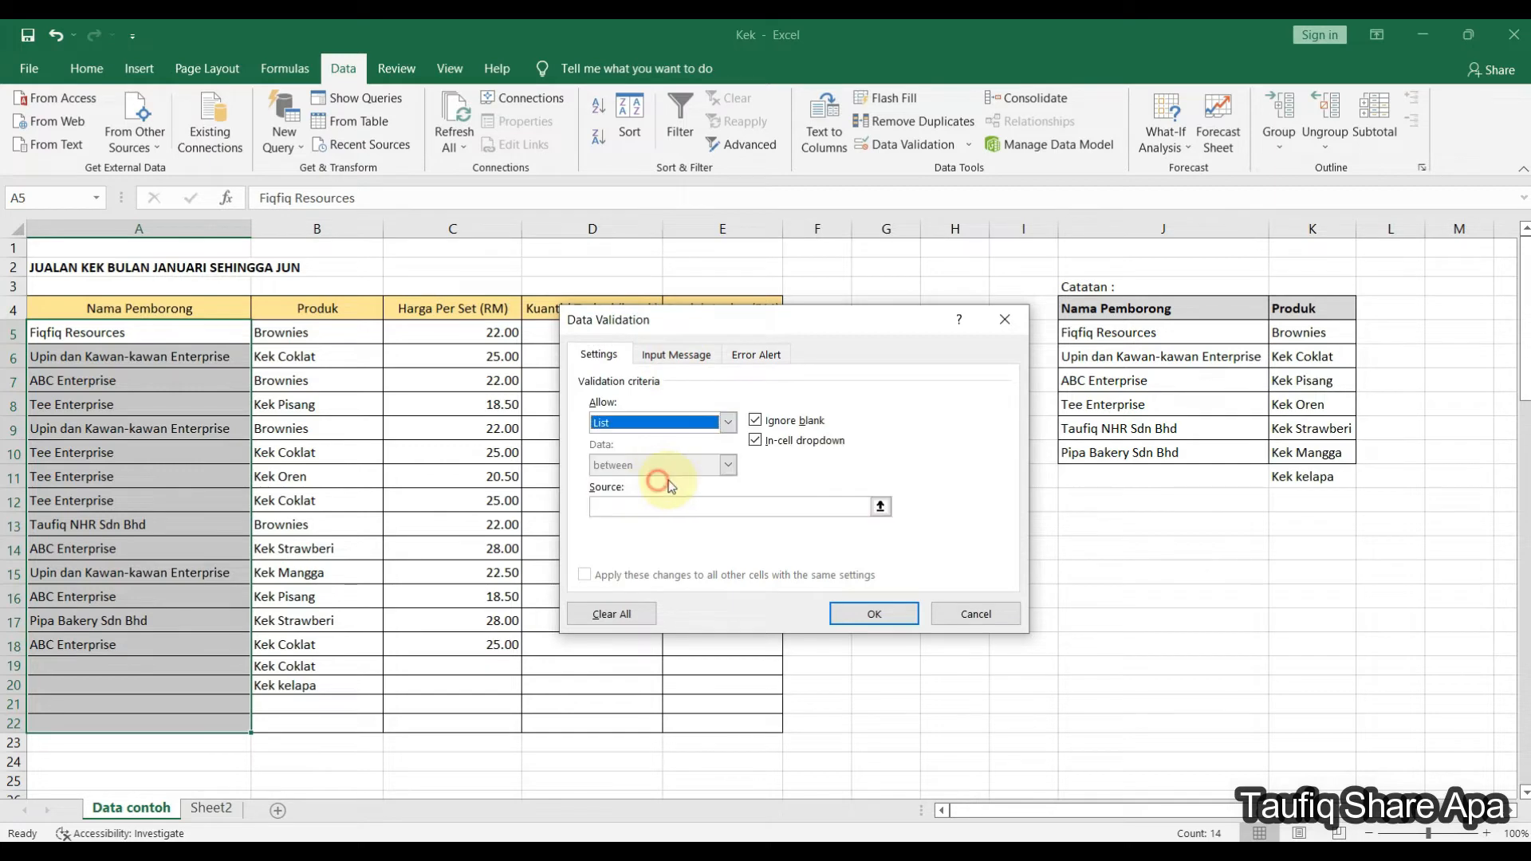
click(880, 507)
drag(1188, 332, 1175, 452)
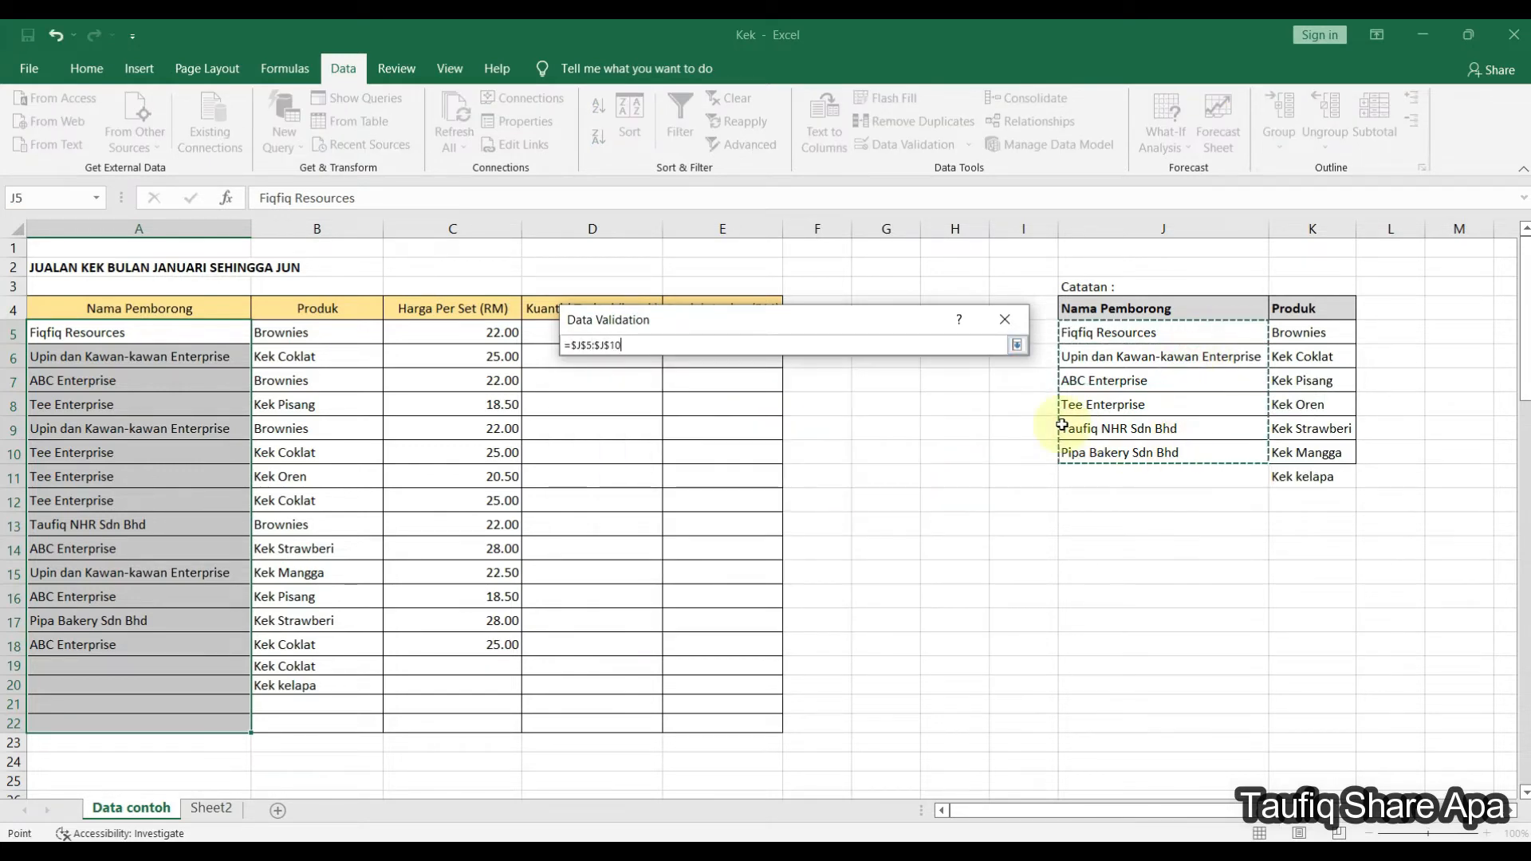
click(1016, 344)
click(878, 611)
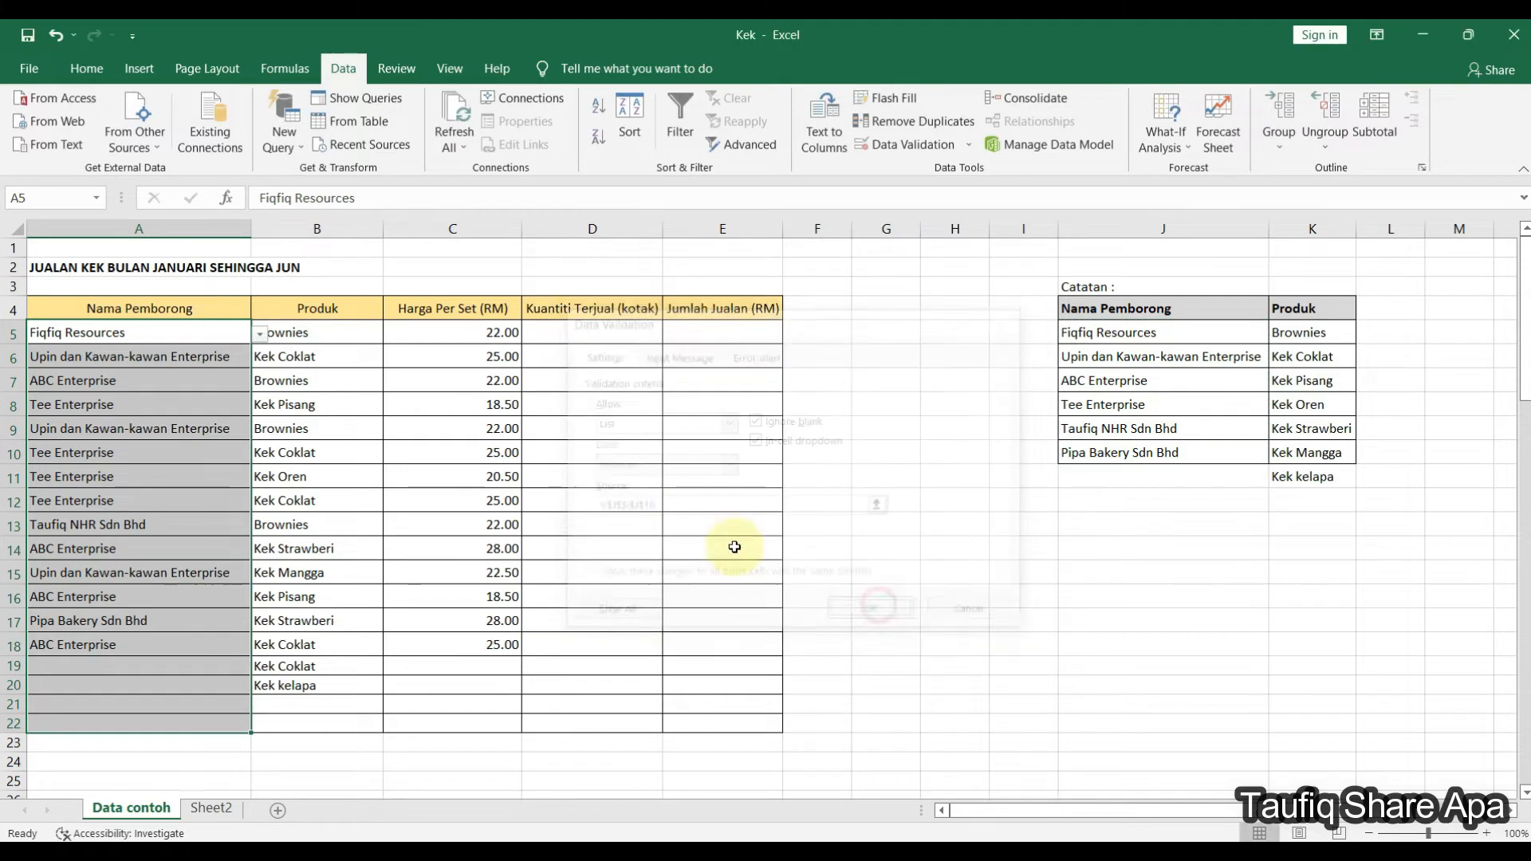
Step: Choose Tee Enterprise for cell A19 and Taufiq NHR Sdn Bhd for cell A20 from their drop-down lists
click(209, 668)
click(259, 665)
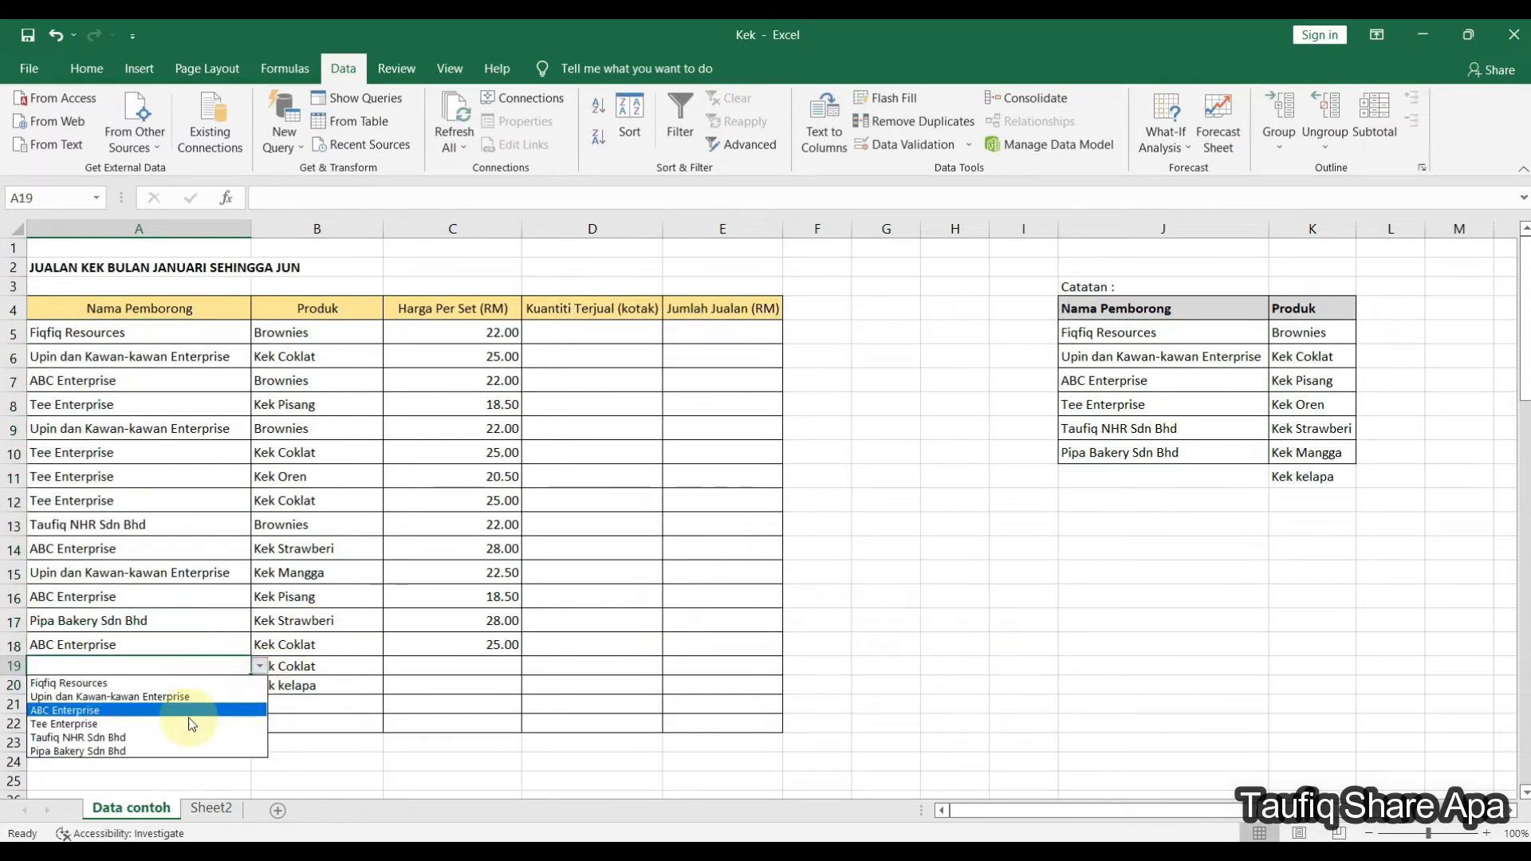
click(191, 723)
click(208, 686)
click(260, 685)
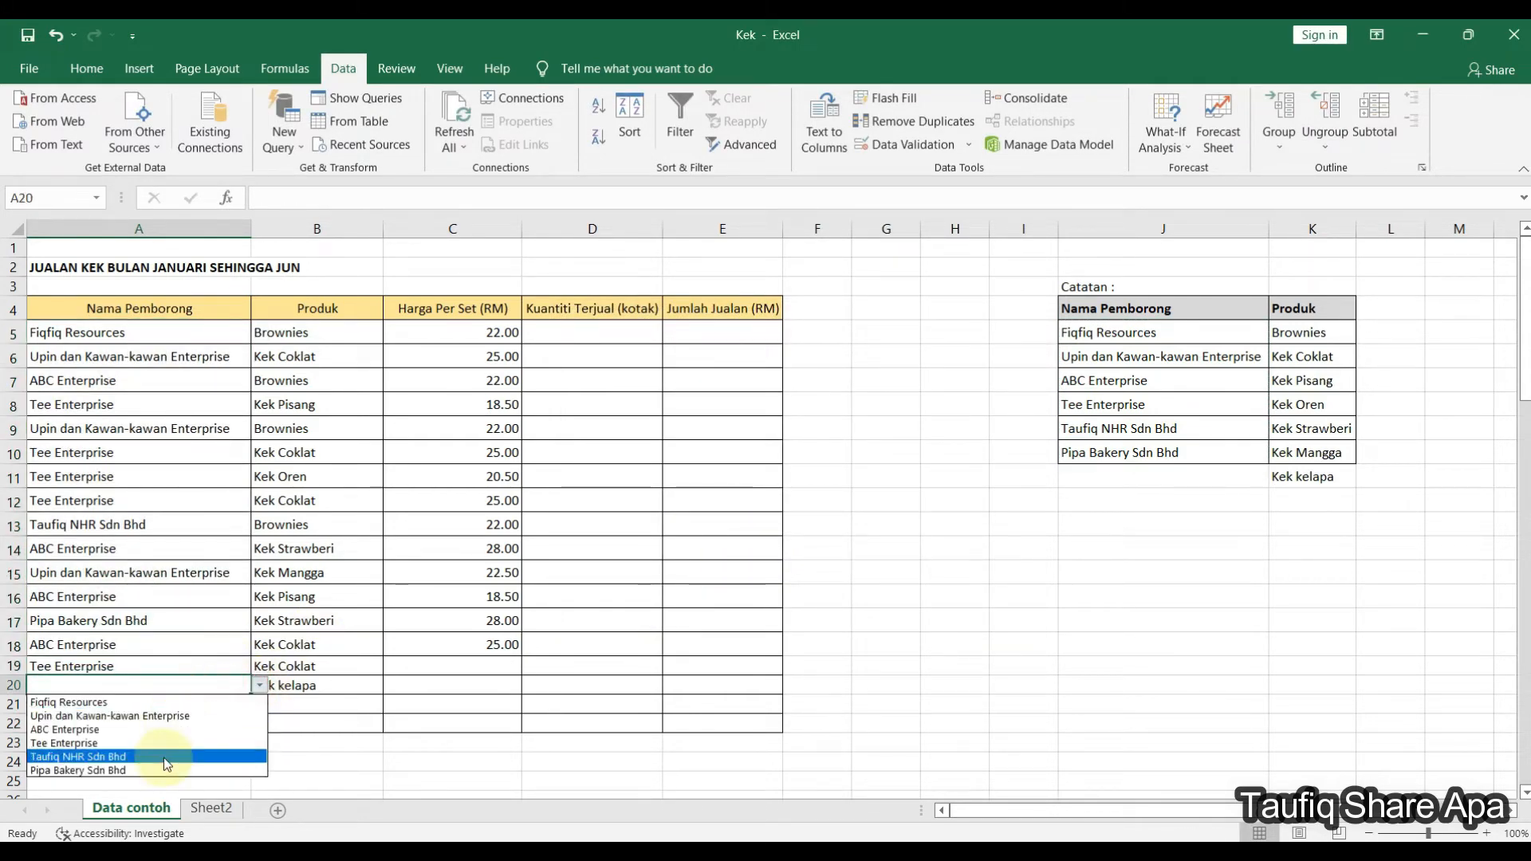
click(191, 757)
click(222, 707)
click(229, 672)
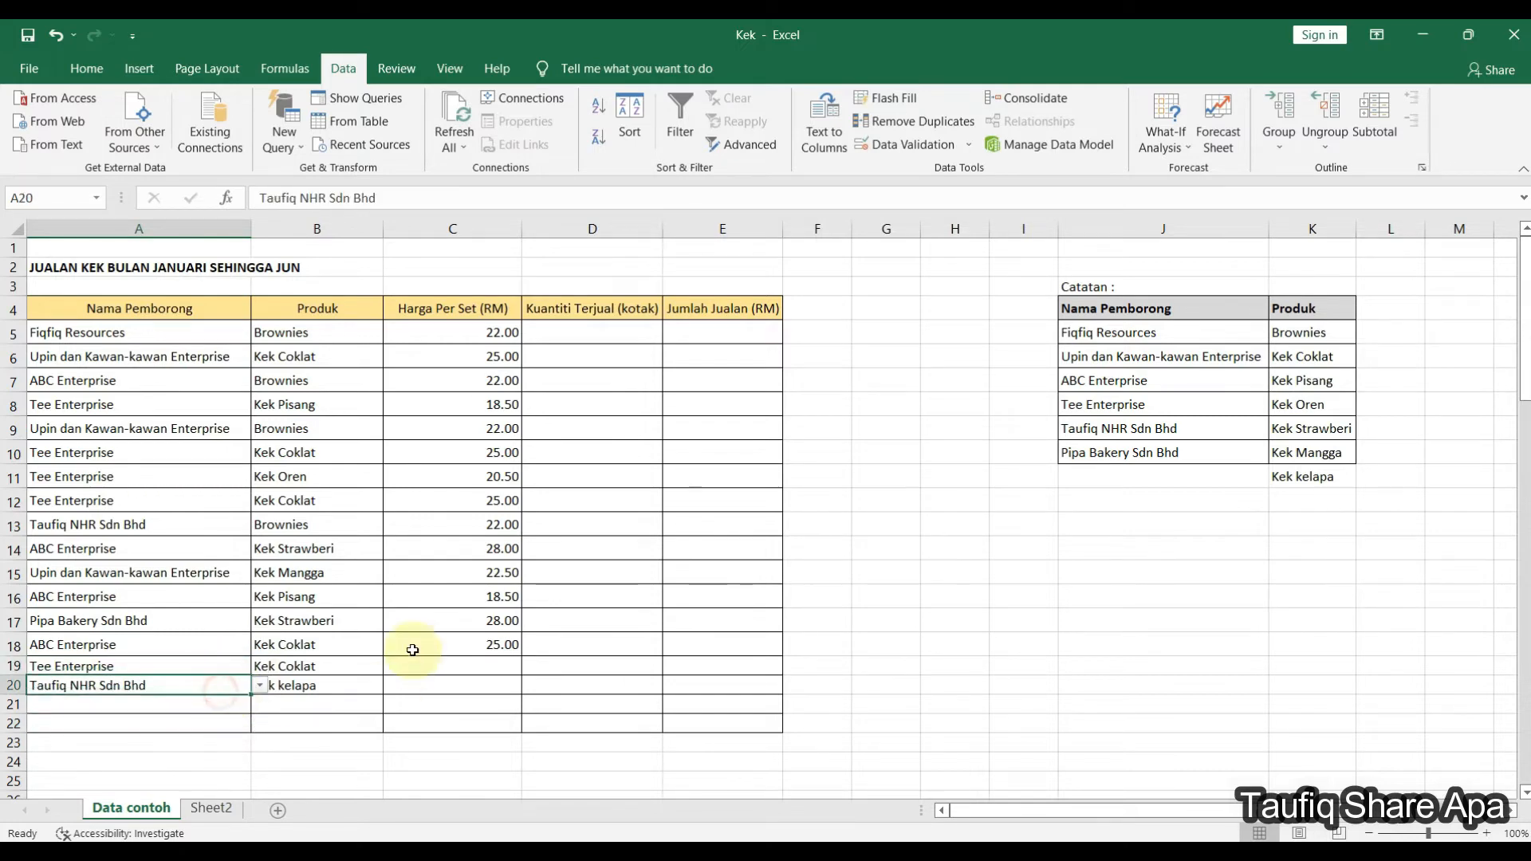
click(965, 639)
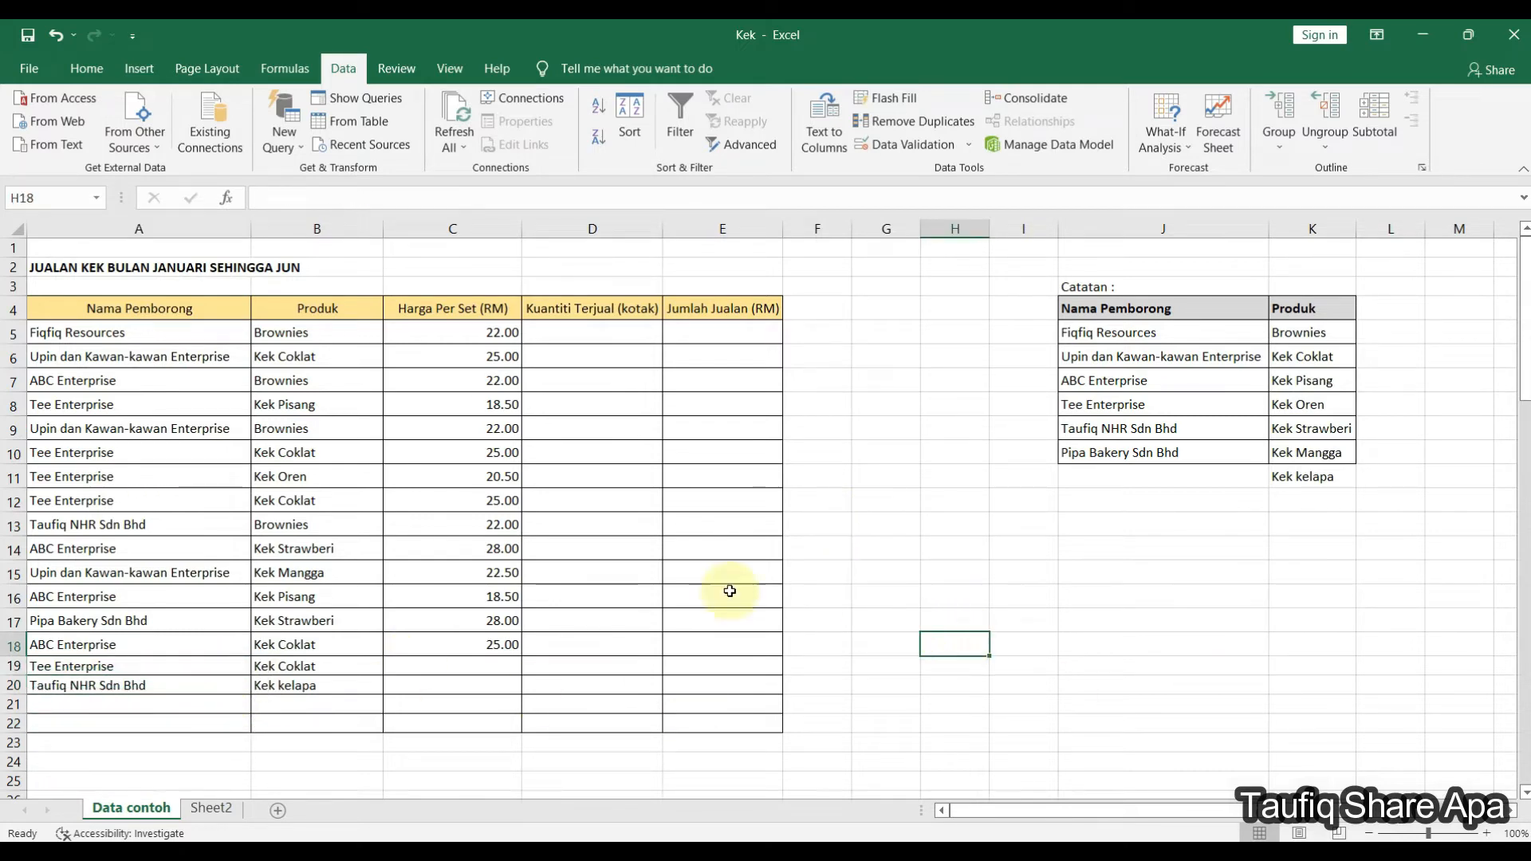
Step: Try to enter Kek Durian, which is not among the listed products, in cell B19
click(322, 665)
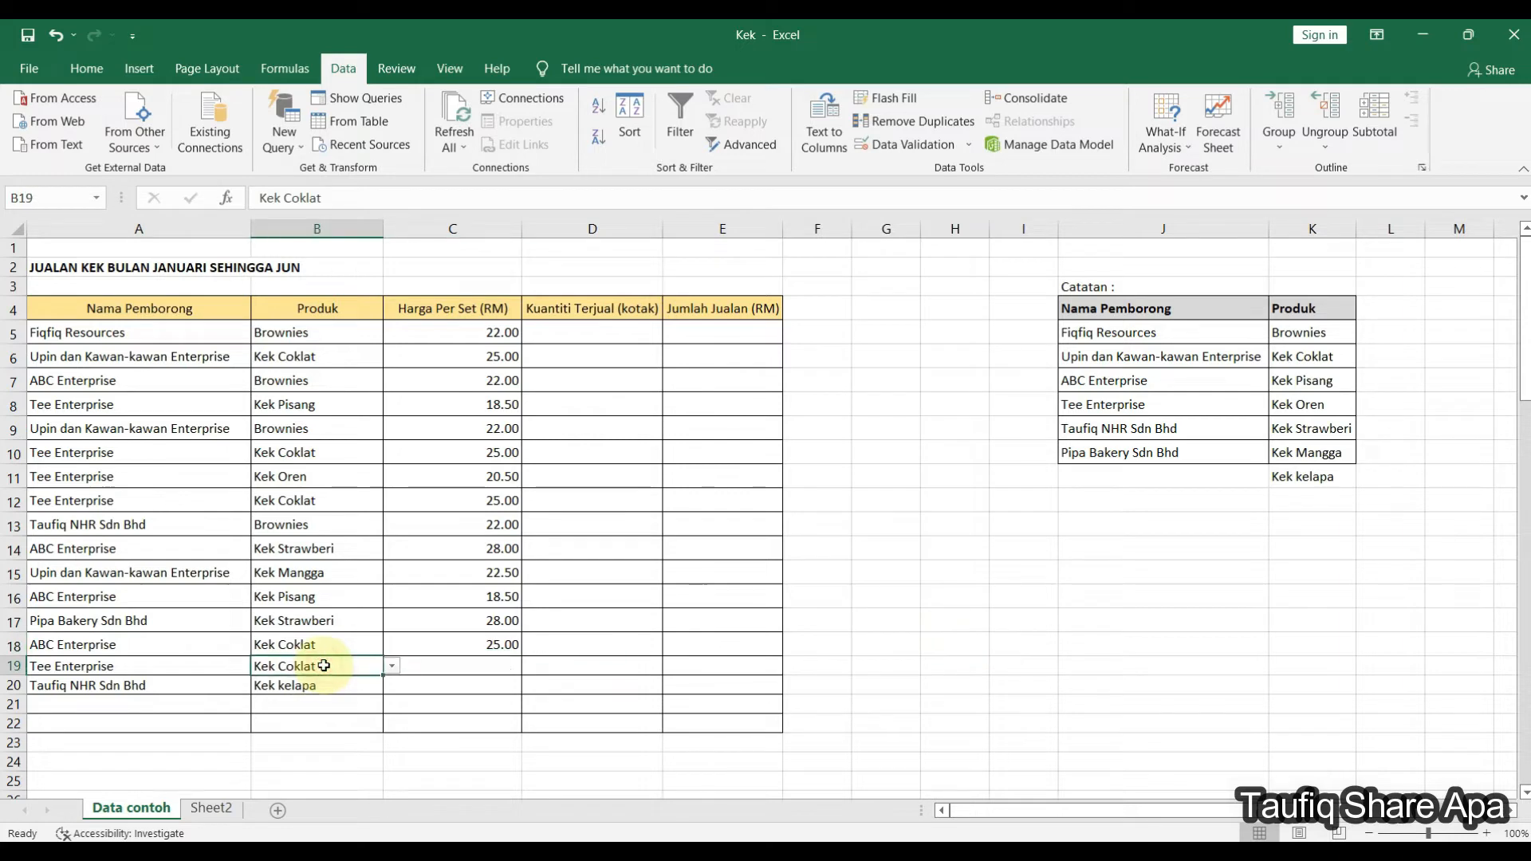
click(326, 689)
click(327, 667)
click(328, 648)
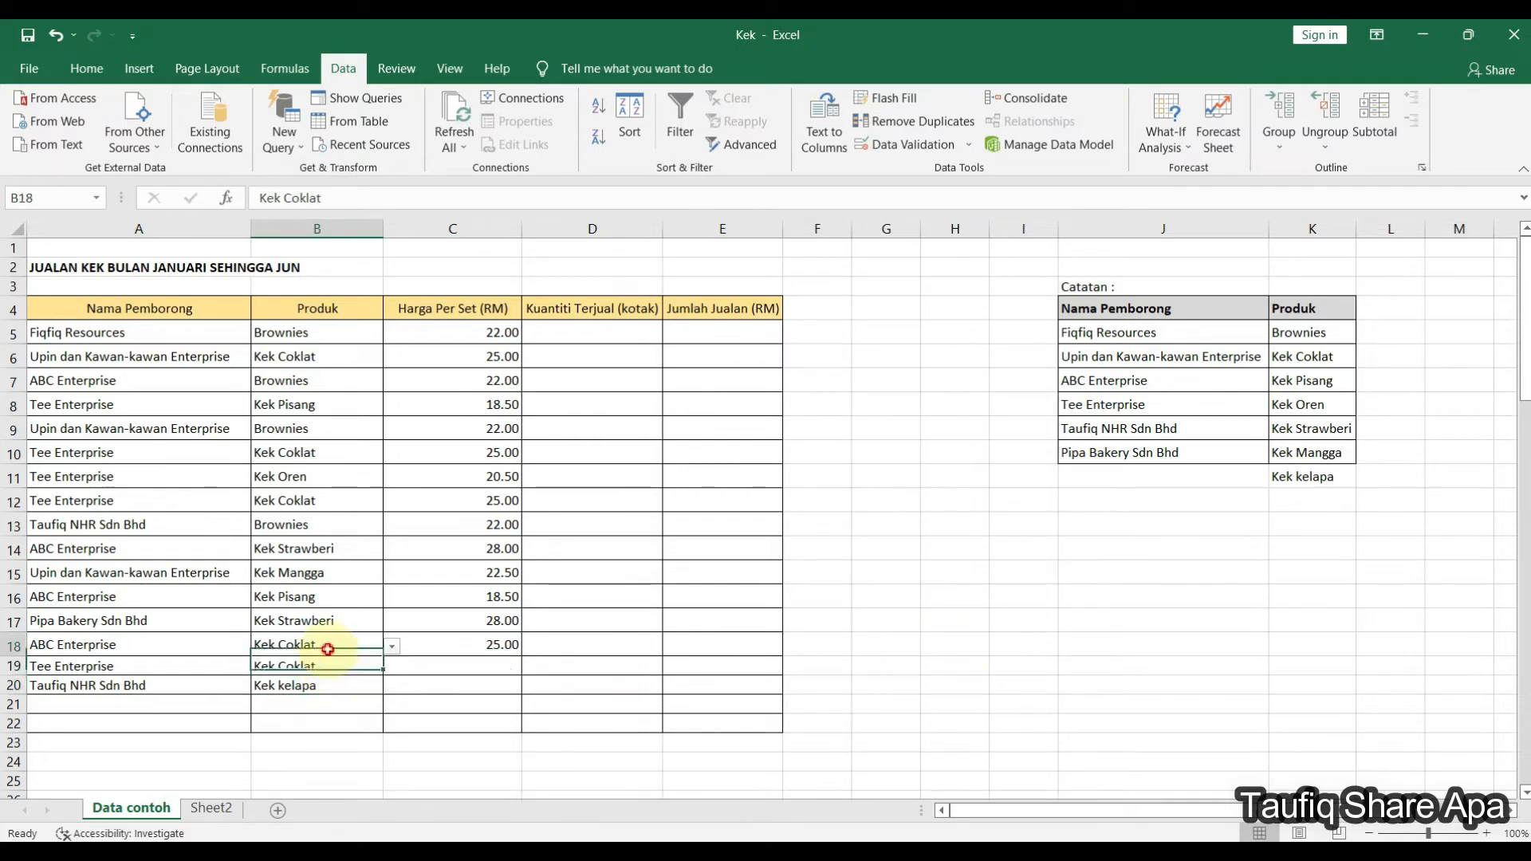
click(330, 668)
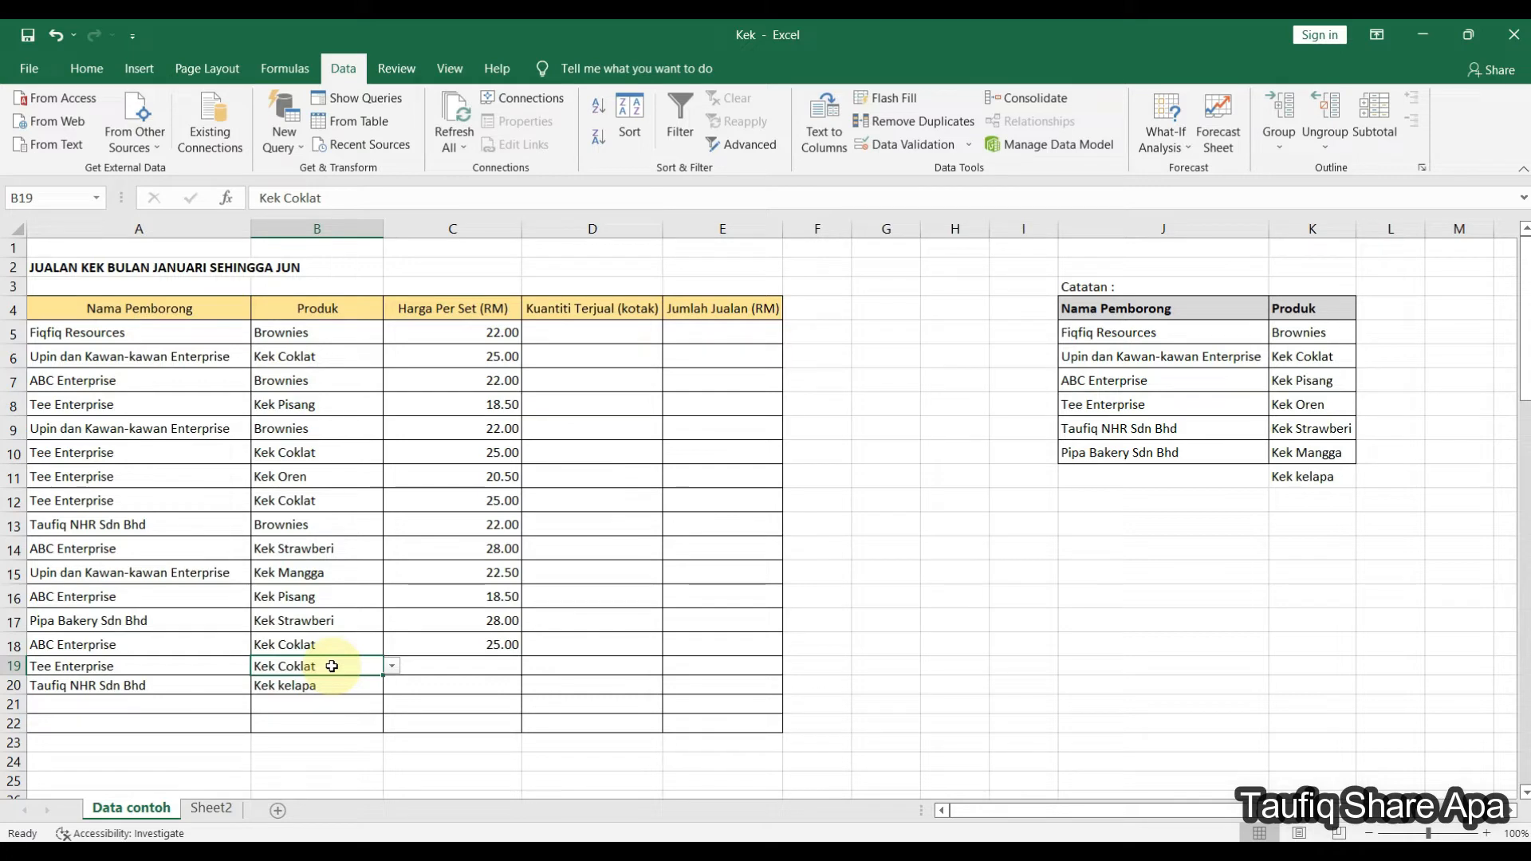
text(du)
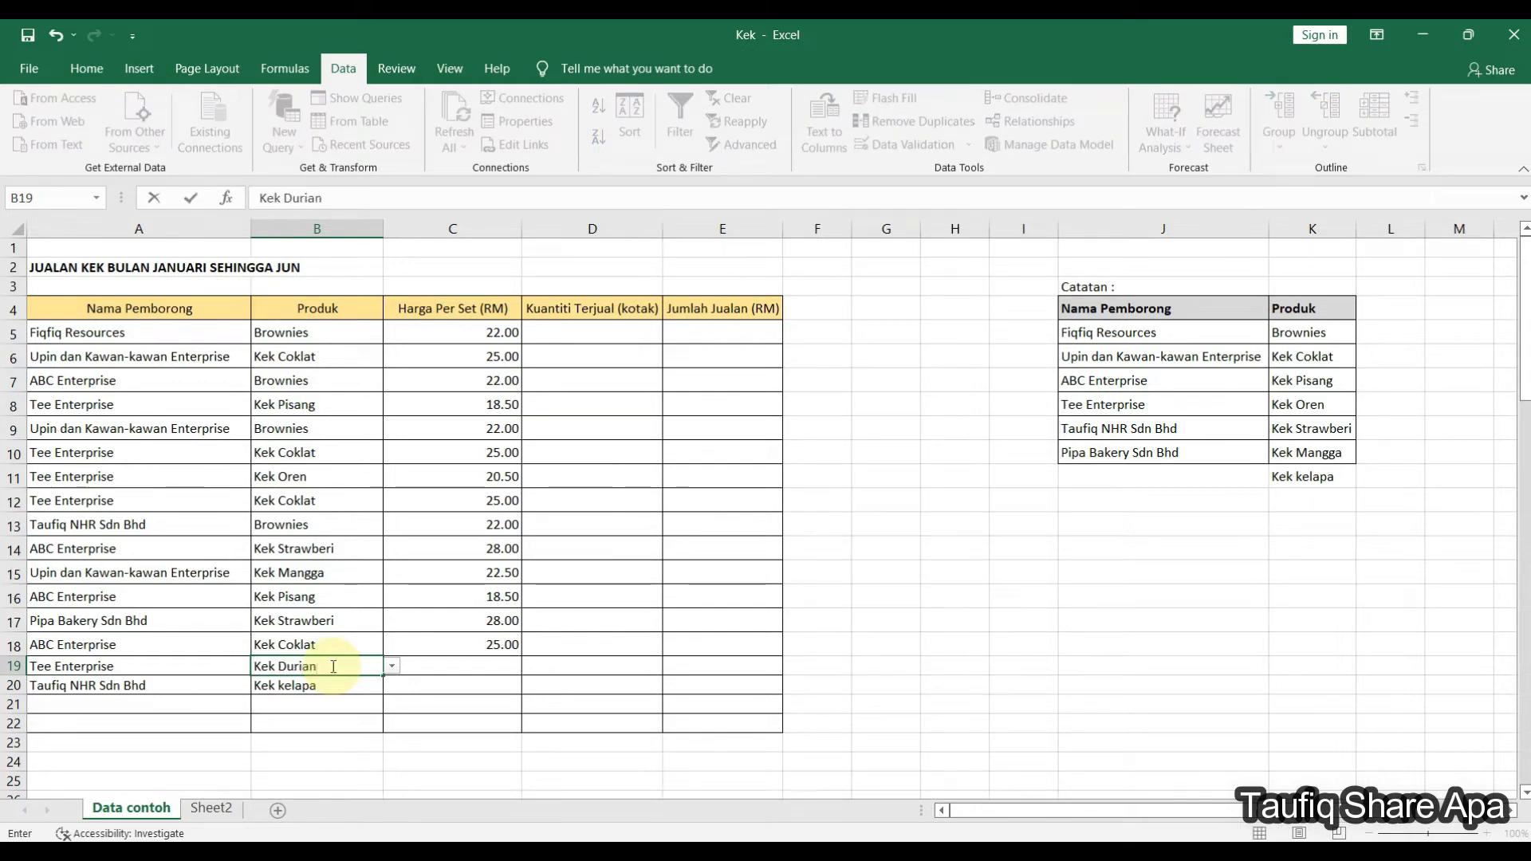
key(Return)
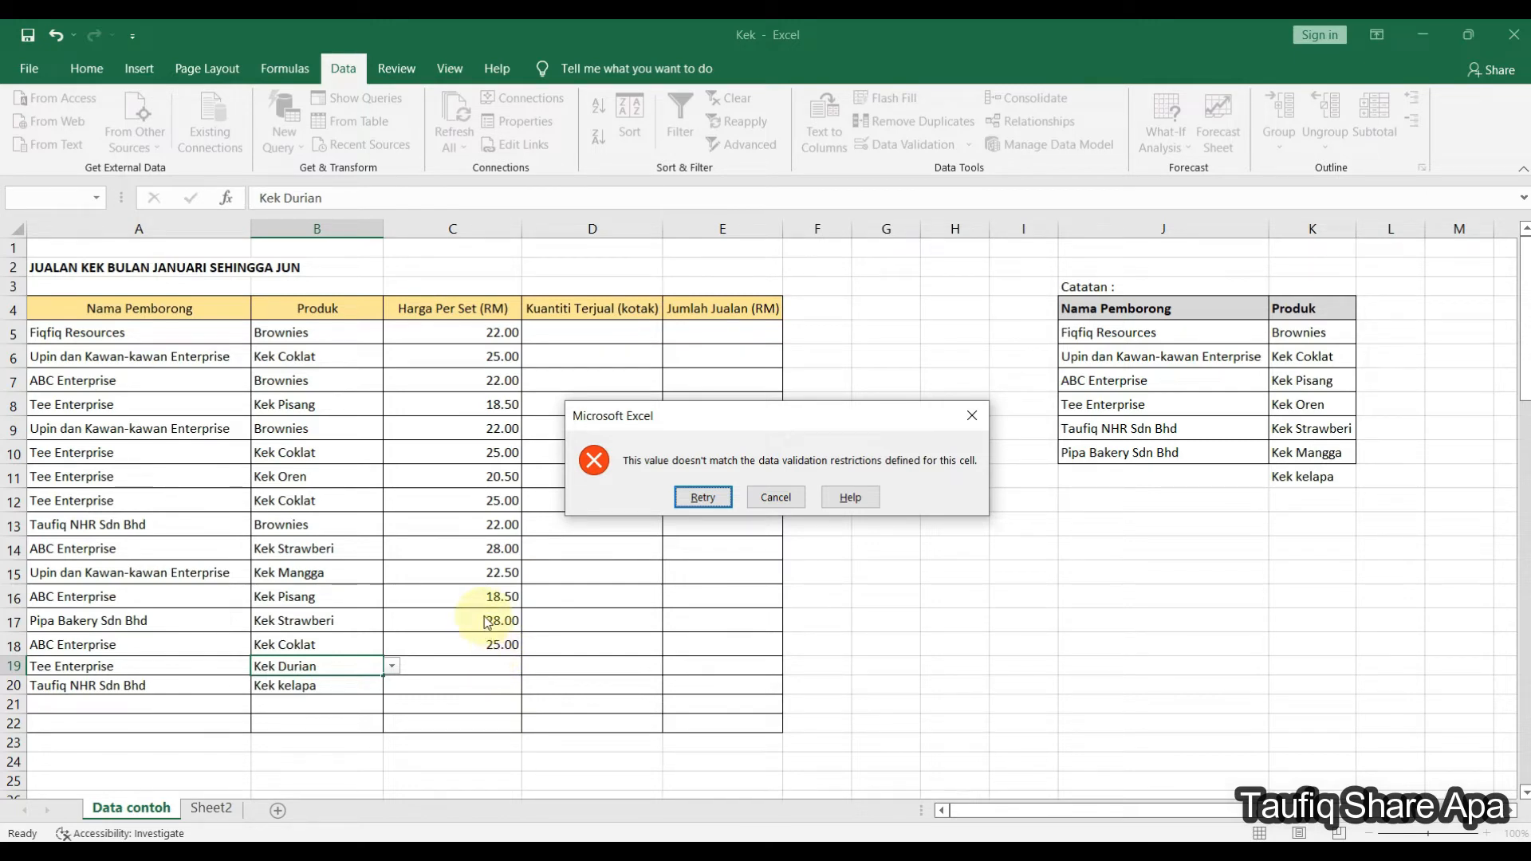
click(792, 497)
click(437, 705)
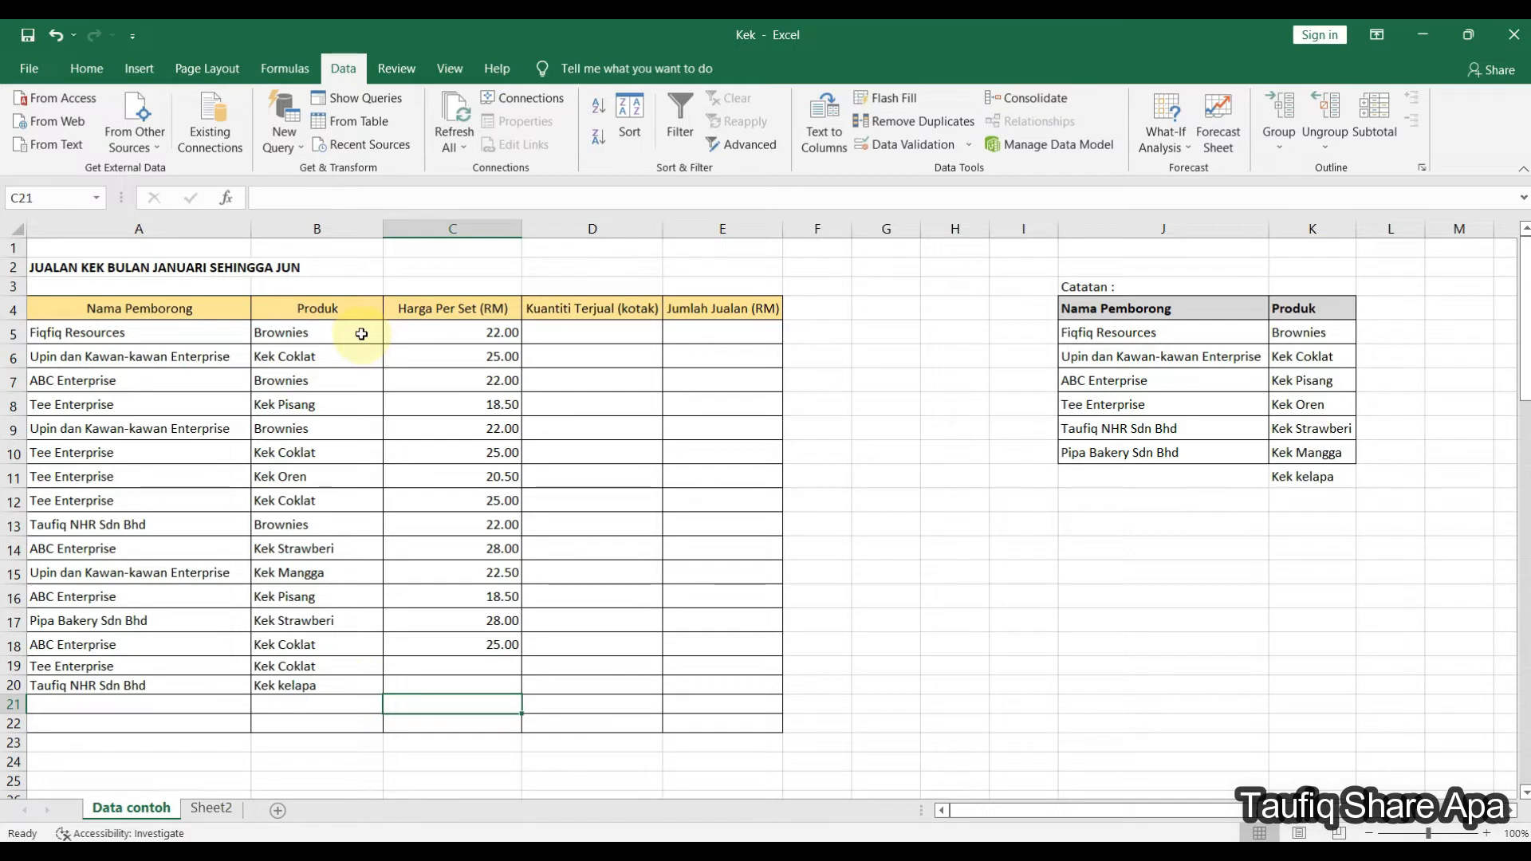
Step: Set the validation error alert style to Warning for the Produk cells B5:B22
drag(361, 334, 332, 725)
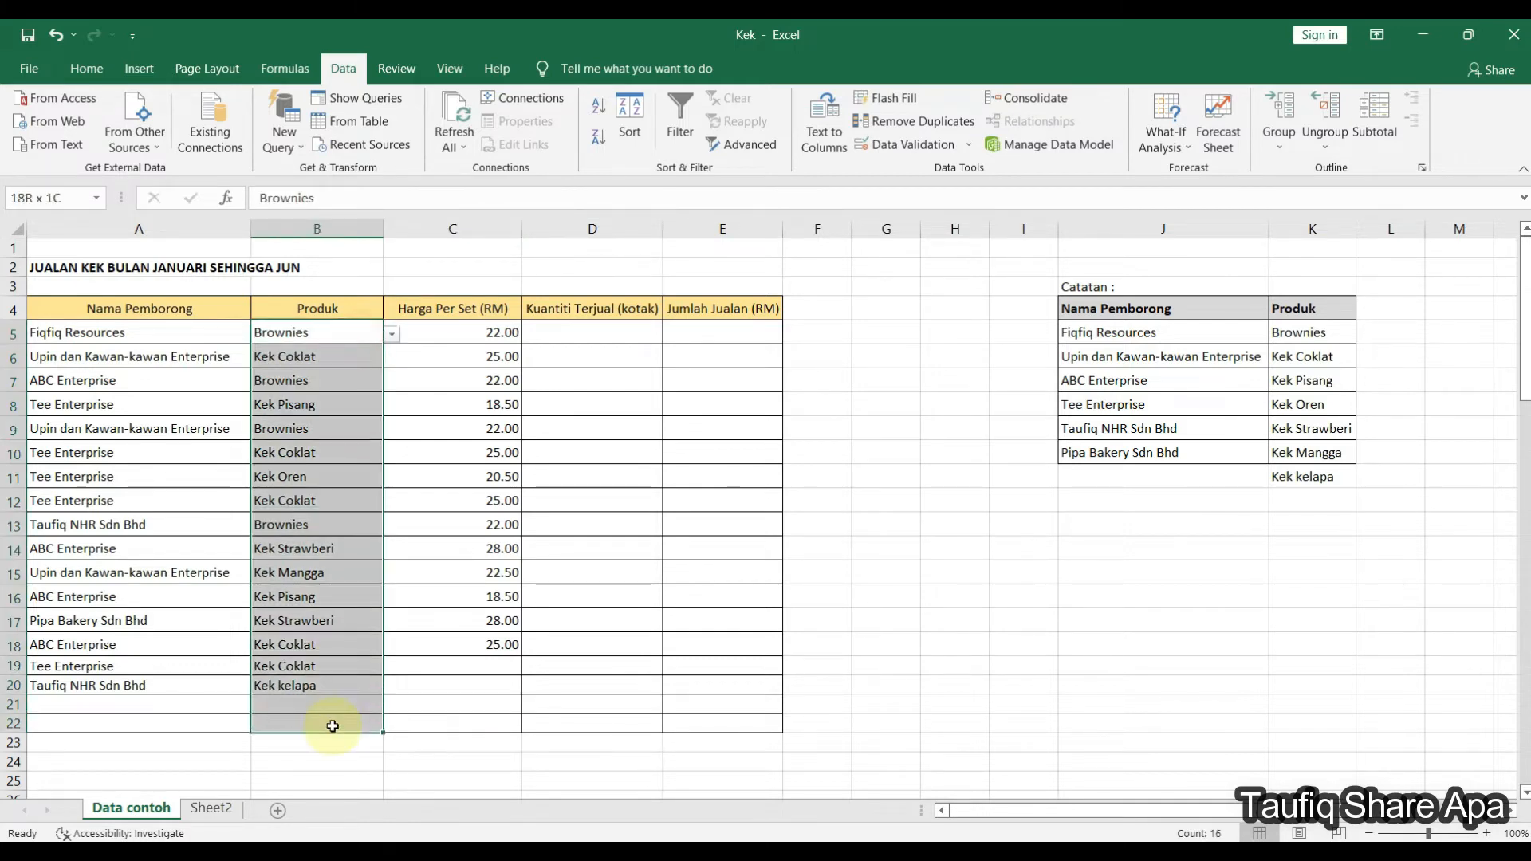
click(970, 146)
click(968, 166)
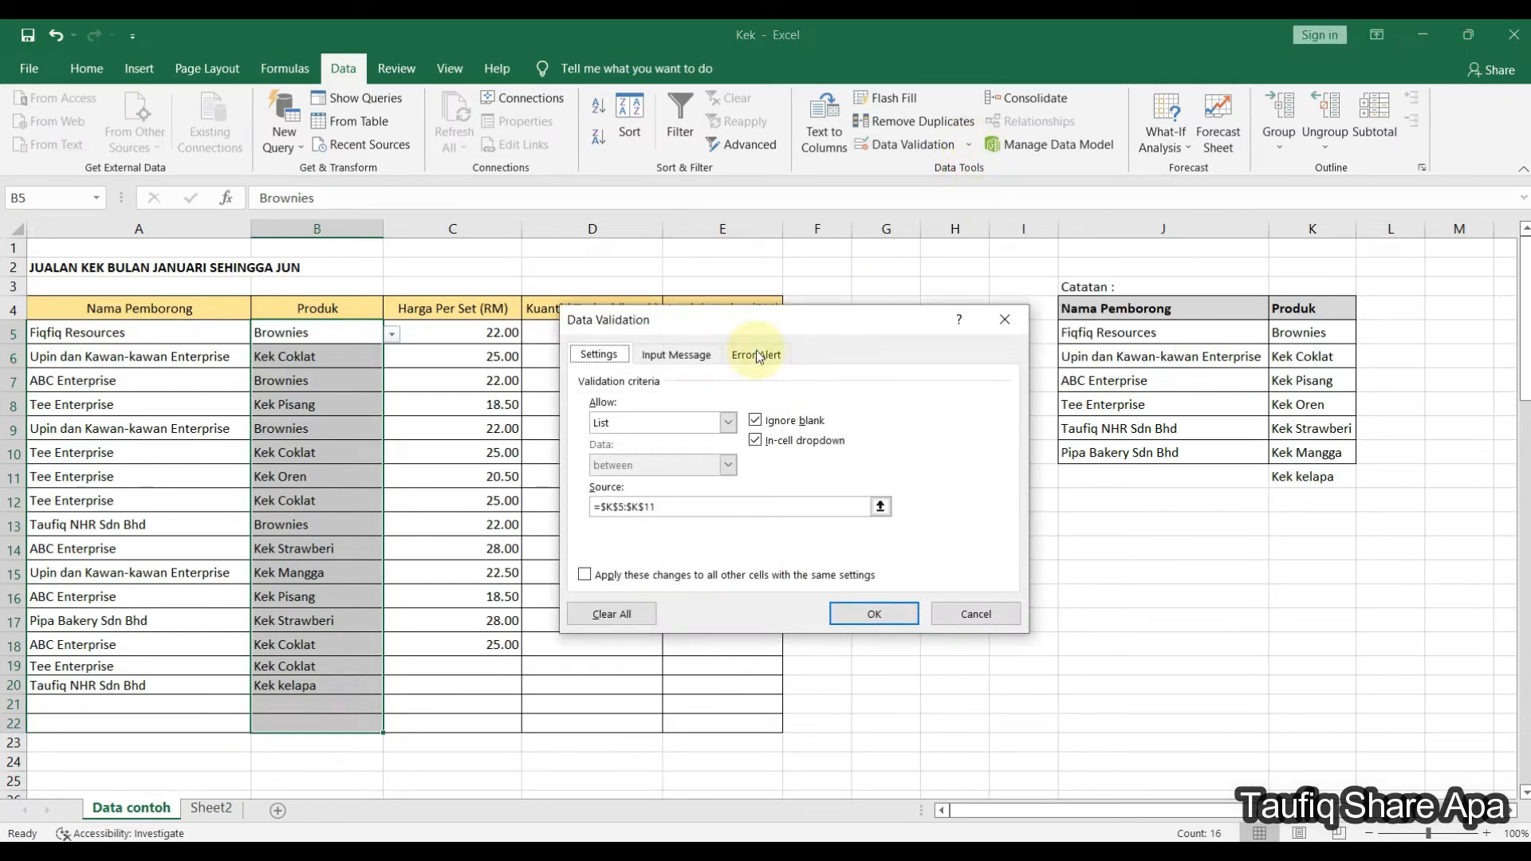
click(755, 353)
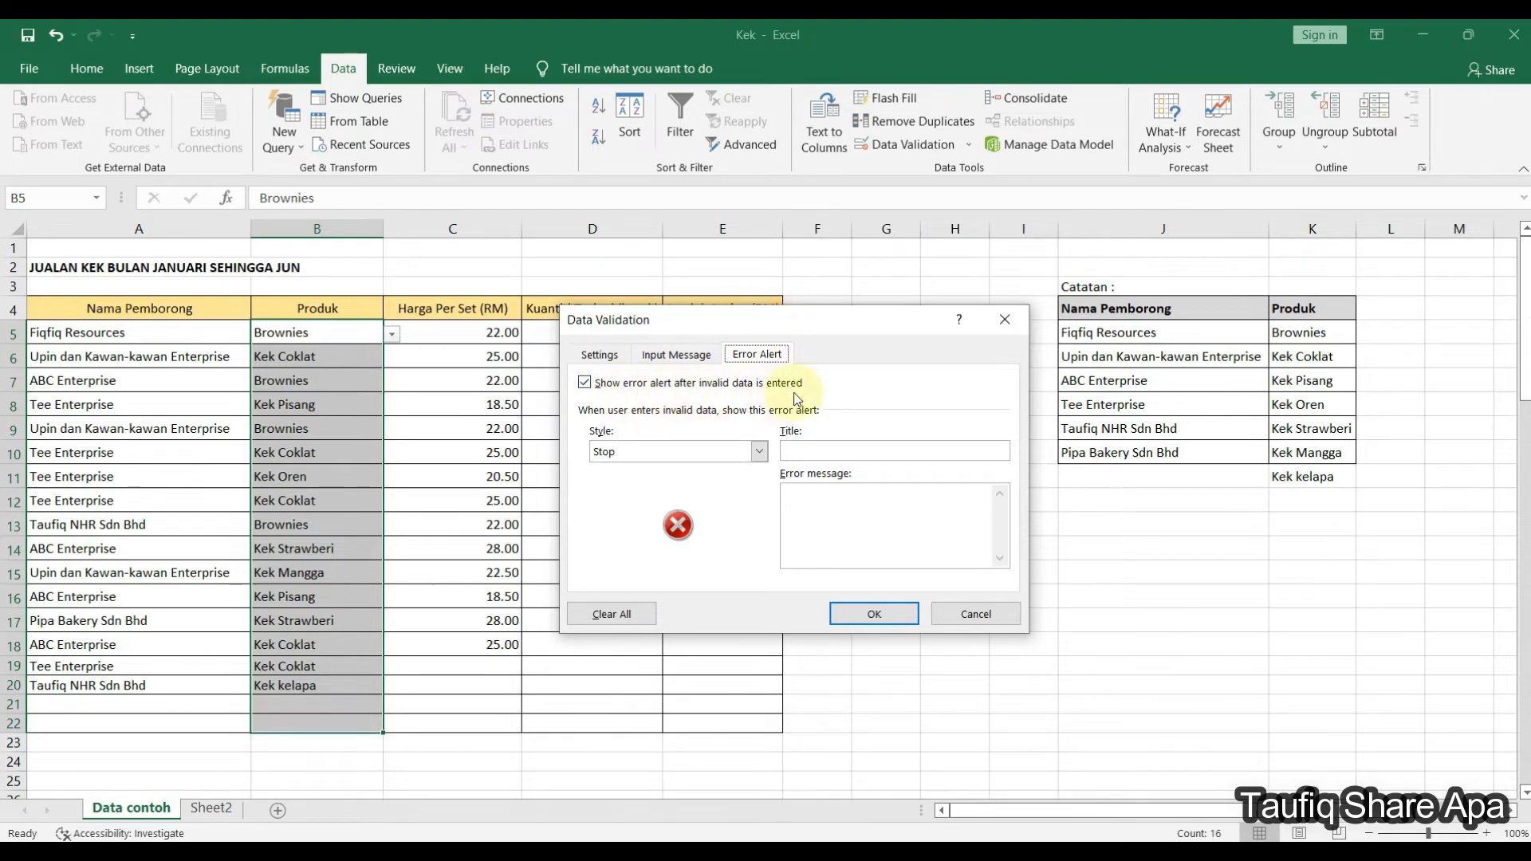
click(762, 452)
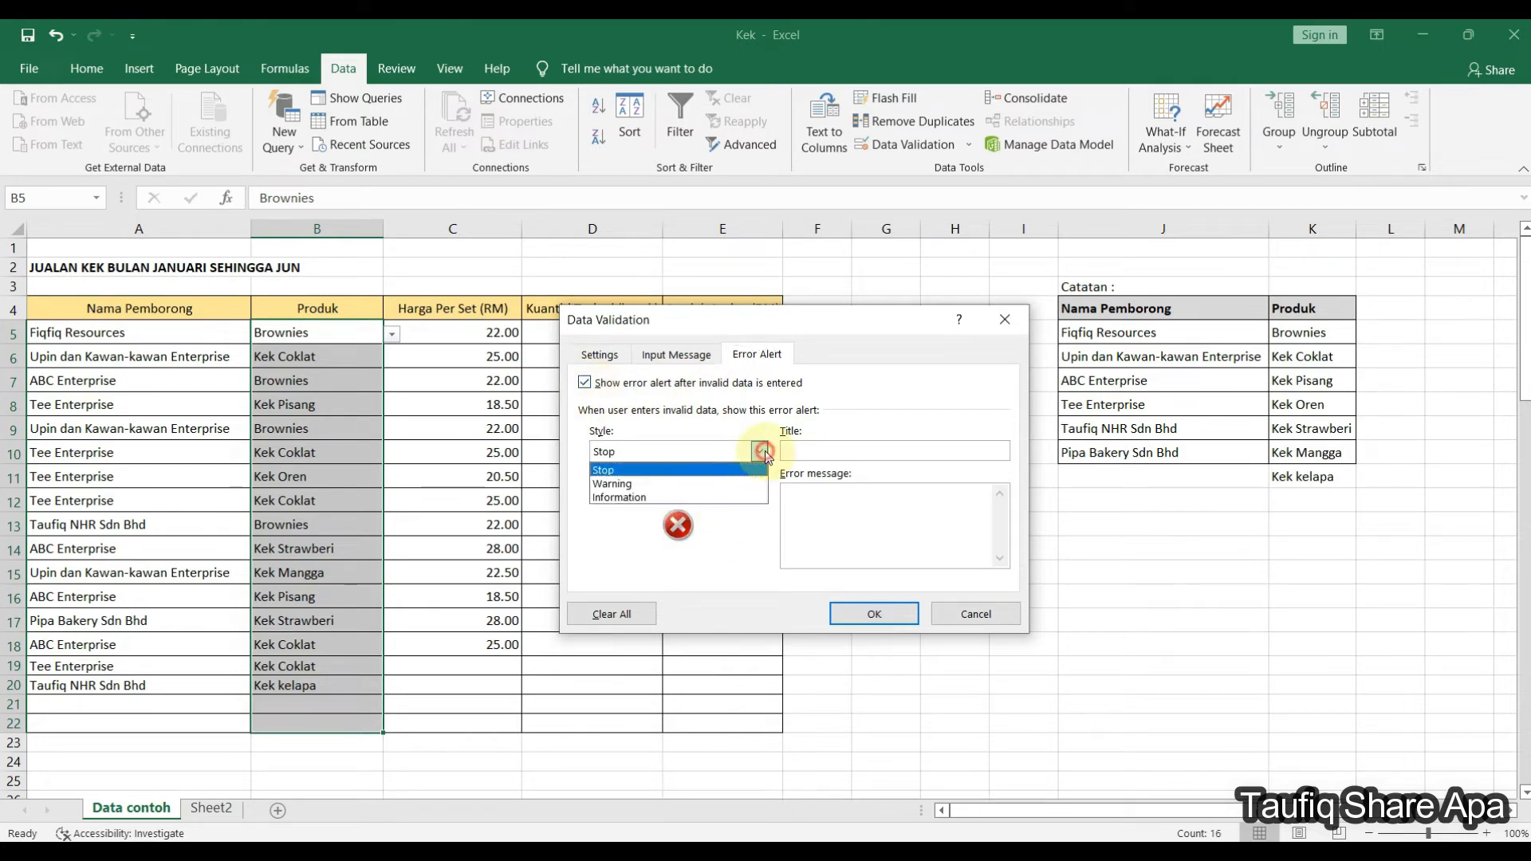
click(730, 484)
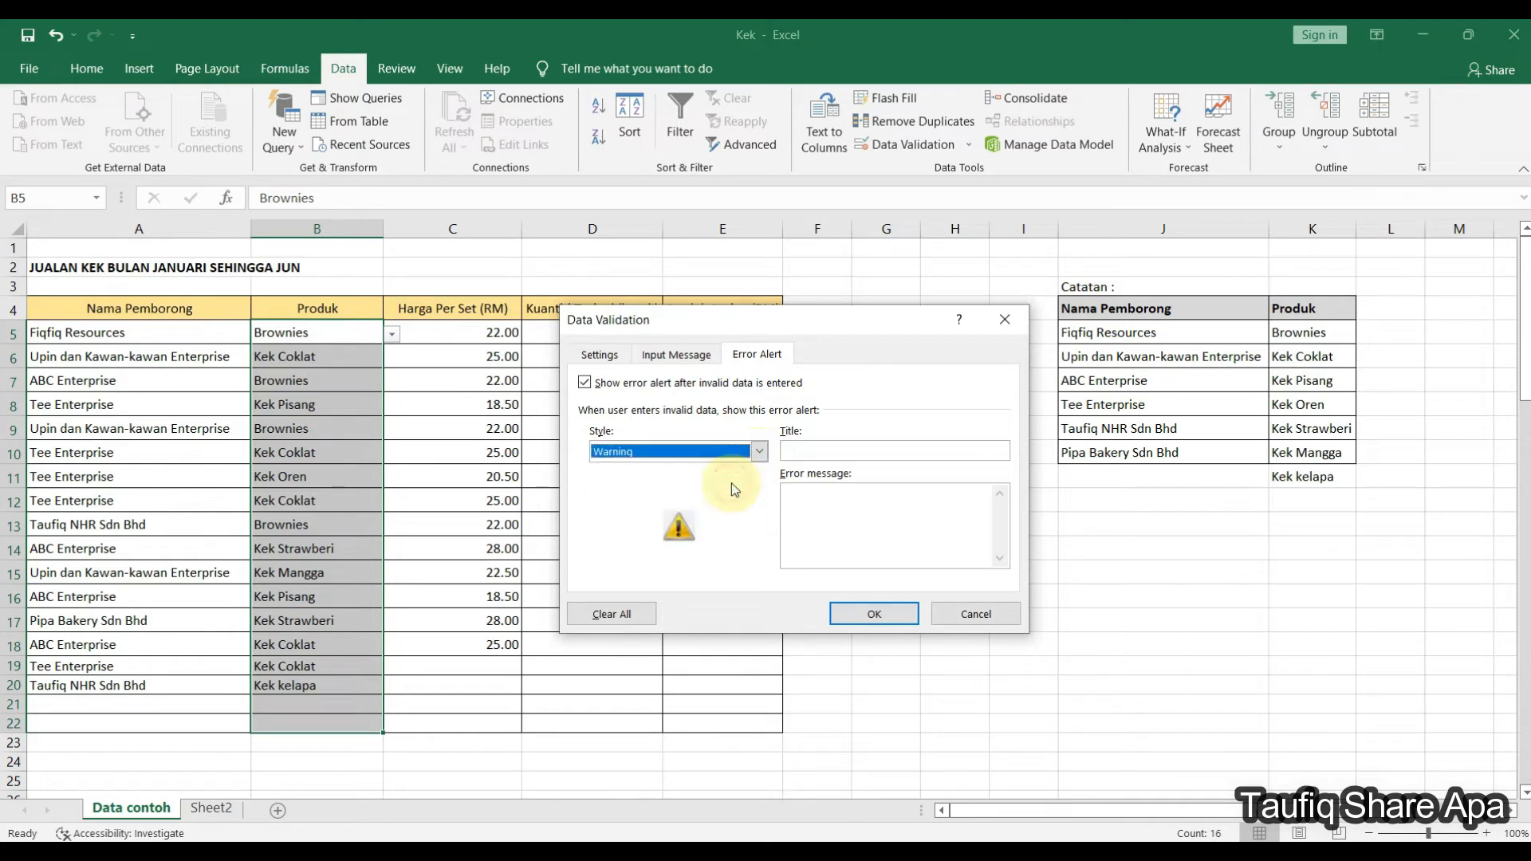
click(846, 613)
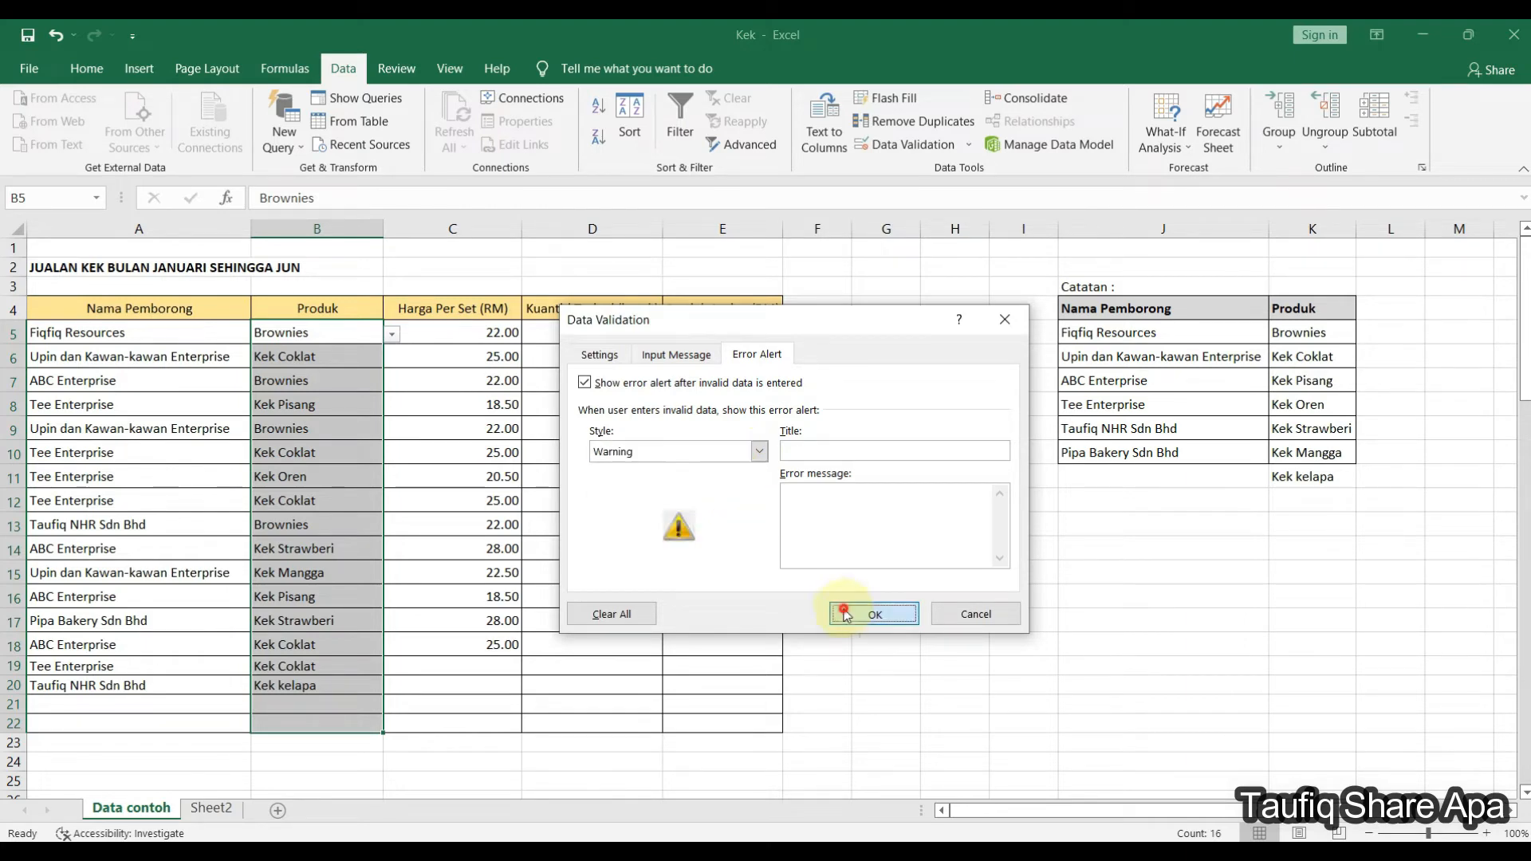
Step: Test the Warning alert by trying to enter kek durian in cell B19, and abandon the entry
click(325, 665)
text(kek durian)
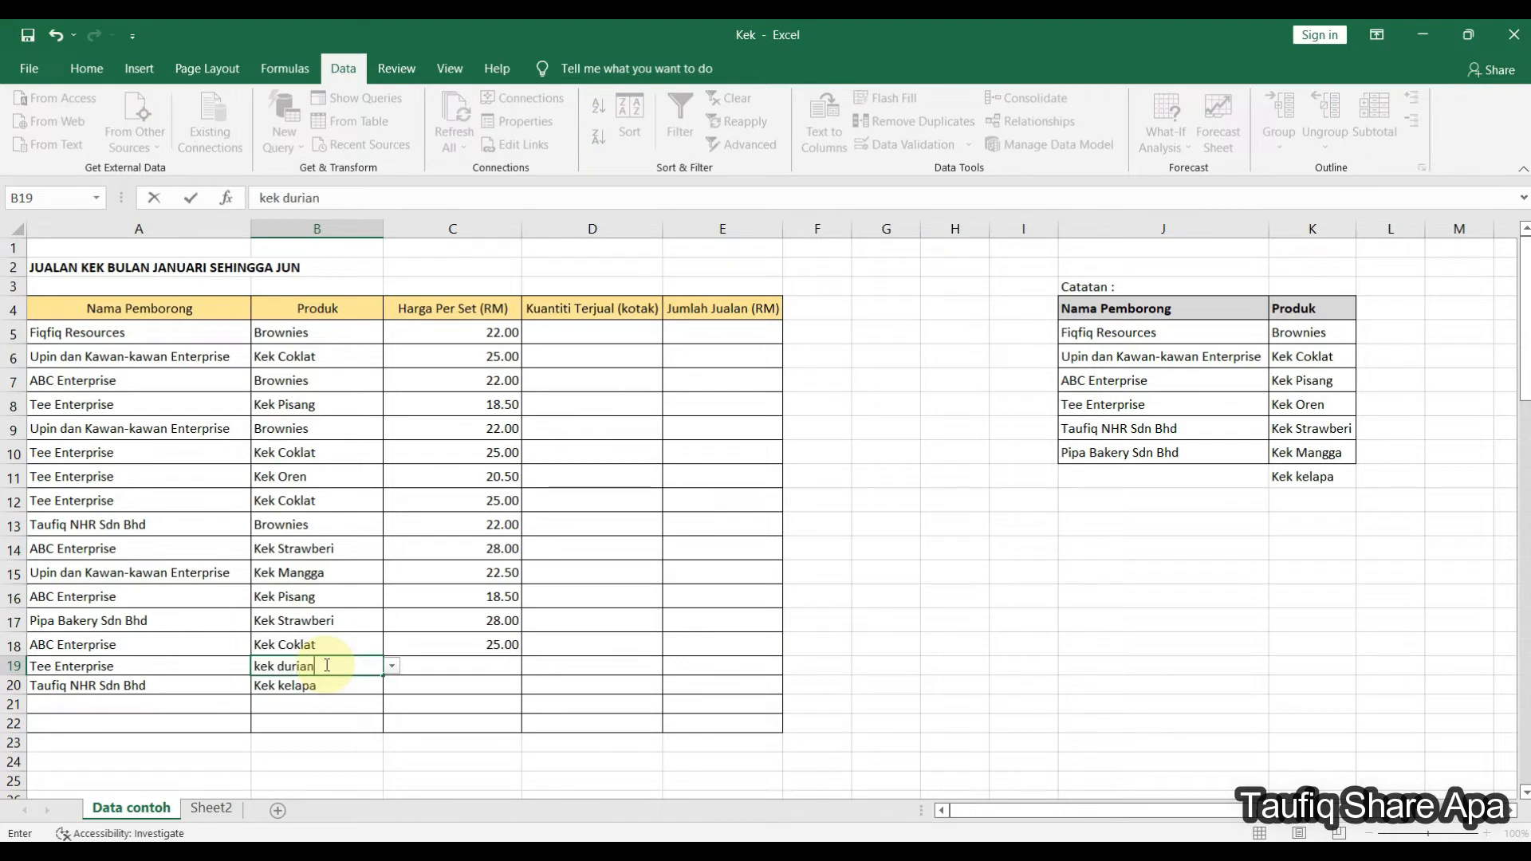
key(Return)
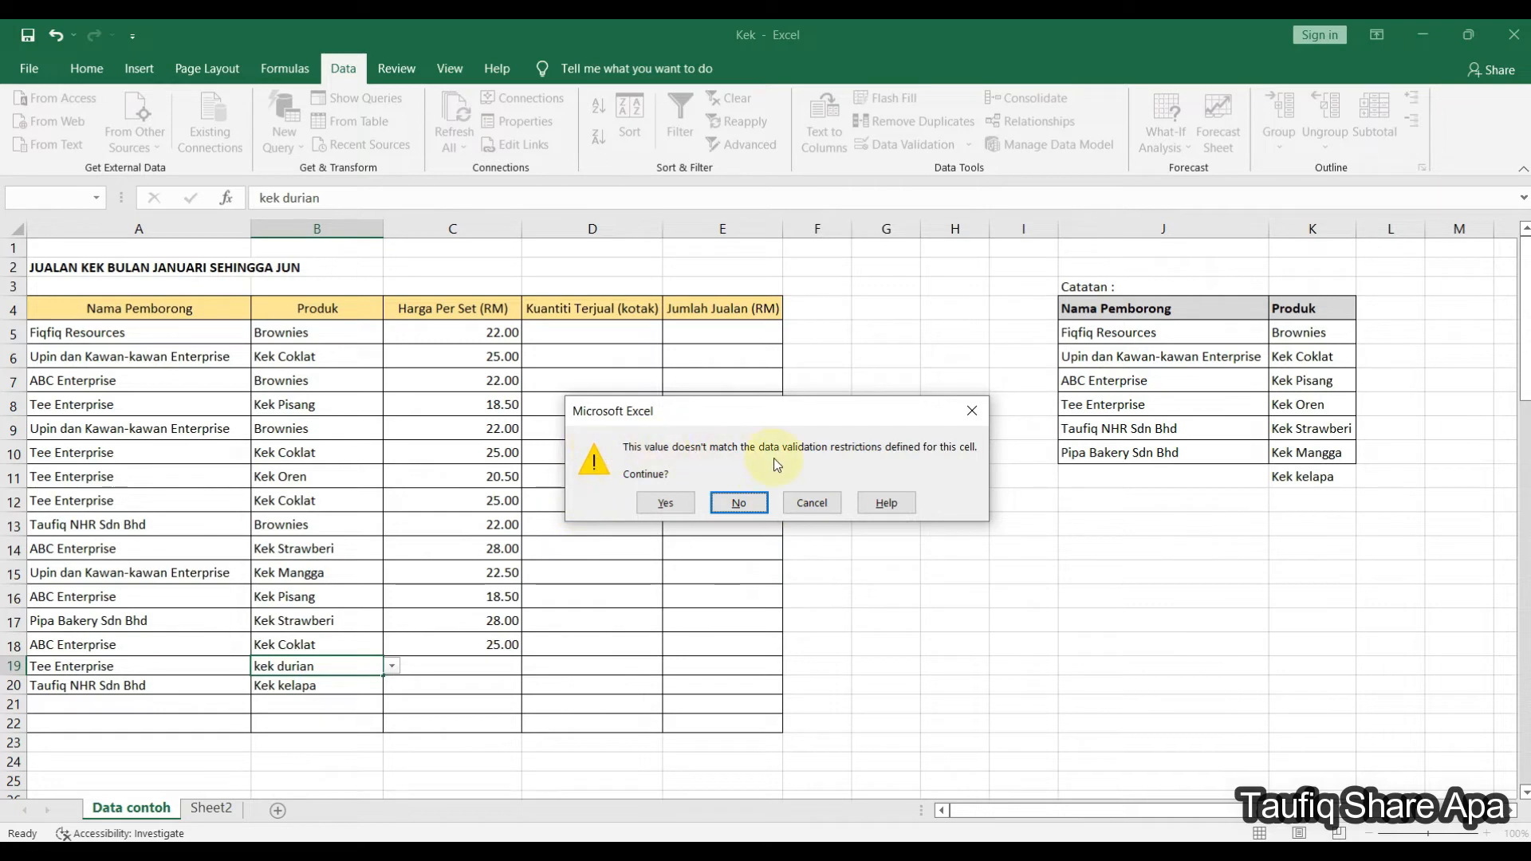
click(739, 502)
click(403, 743)
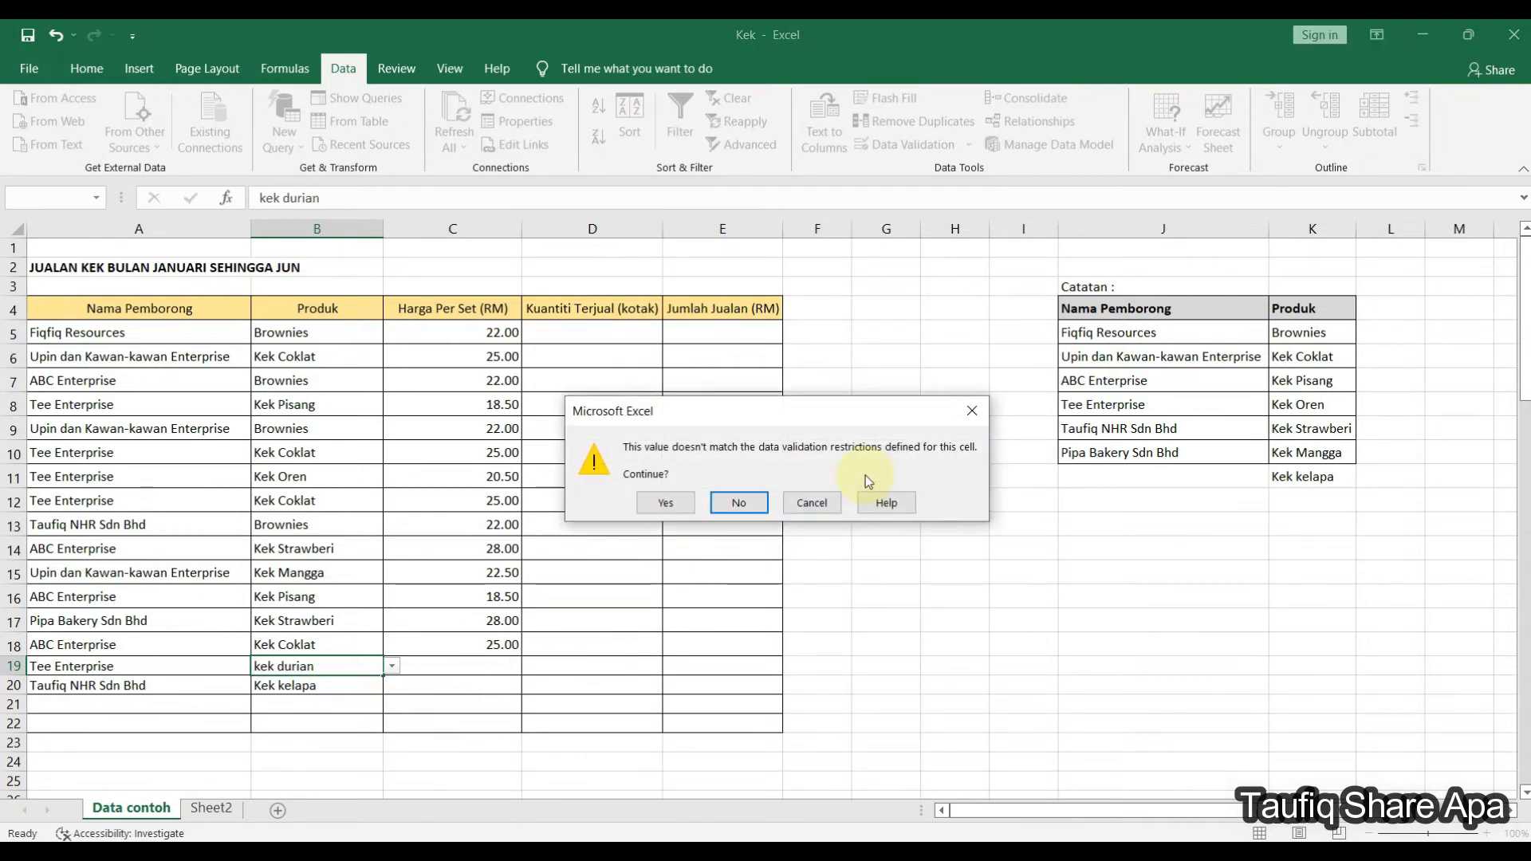
click(971, 412)
click(351, 684)
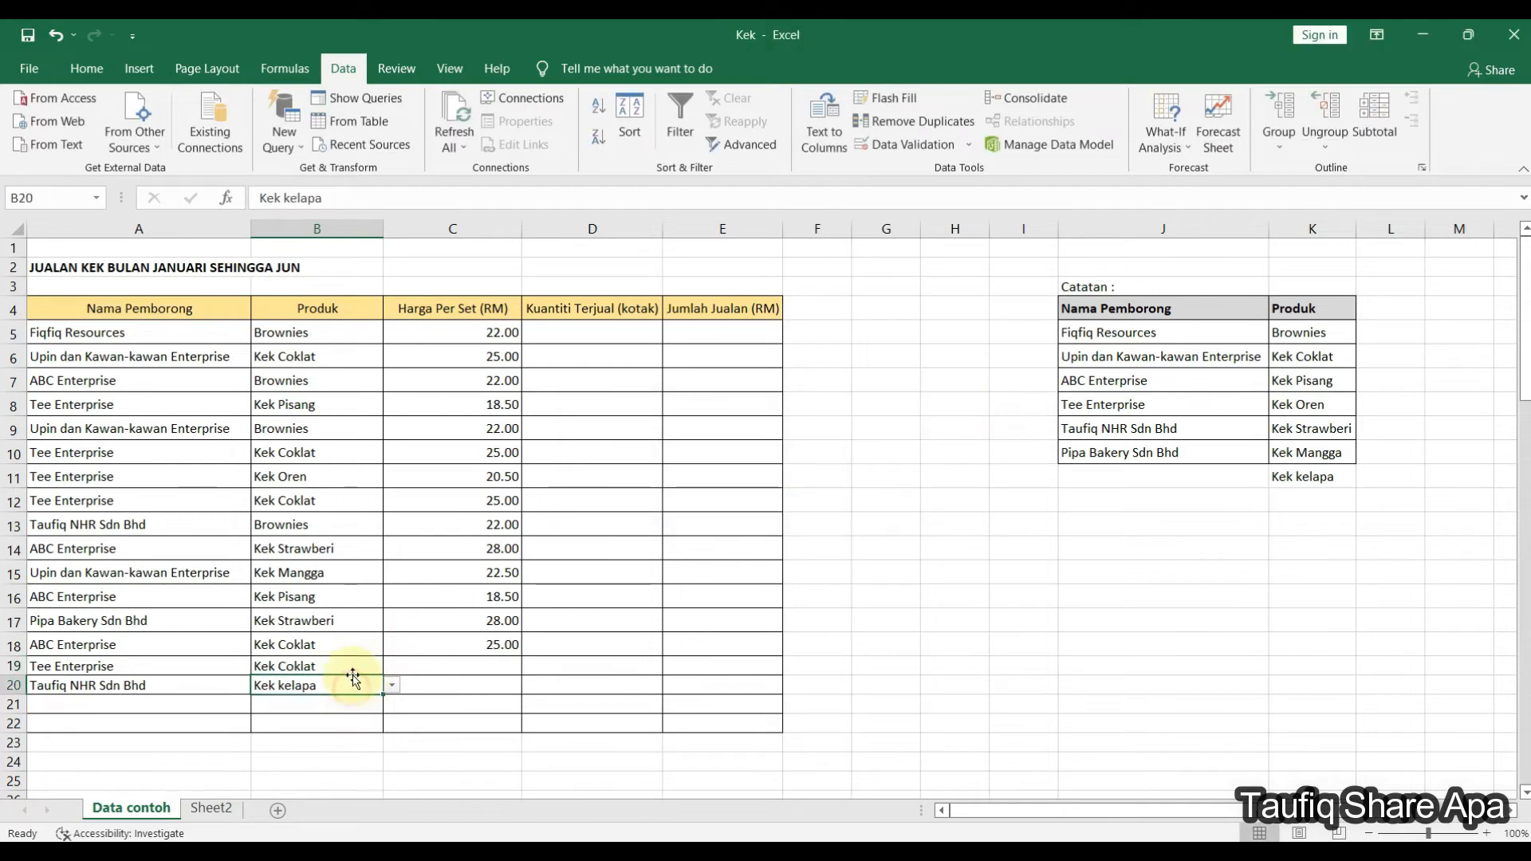
Step: Change the error alert style of the Produk cells B5:B22 to Information
drag(343, 722, 339, 336)
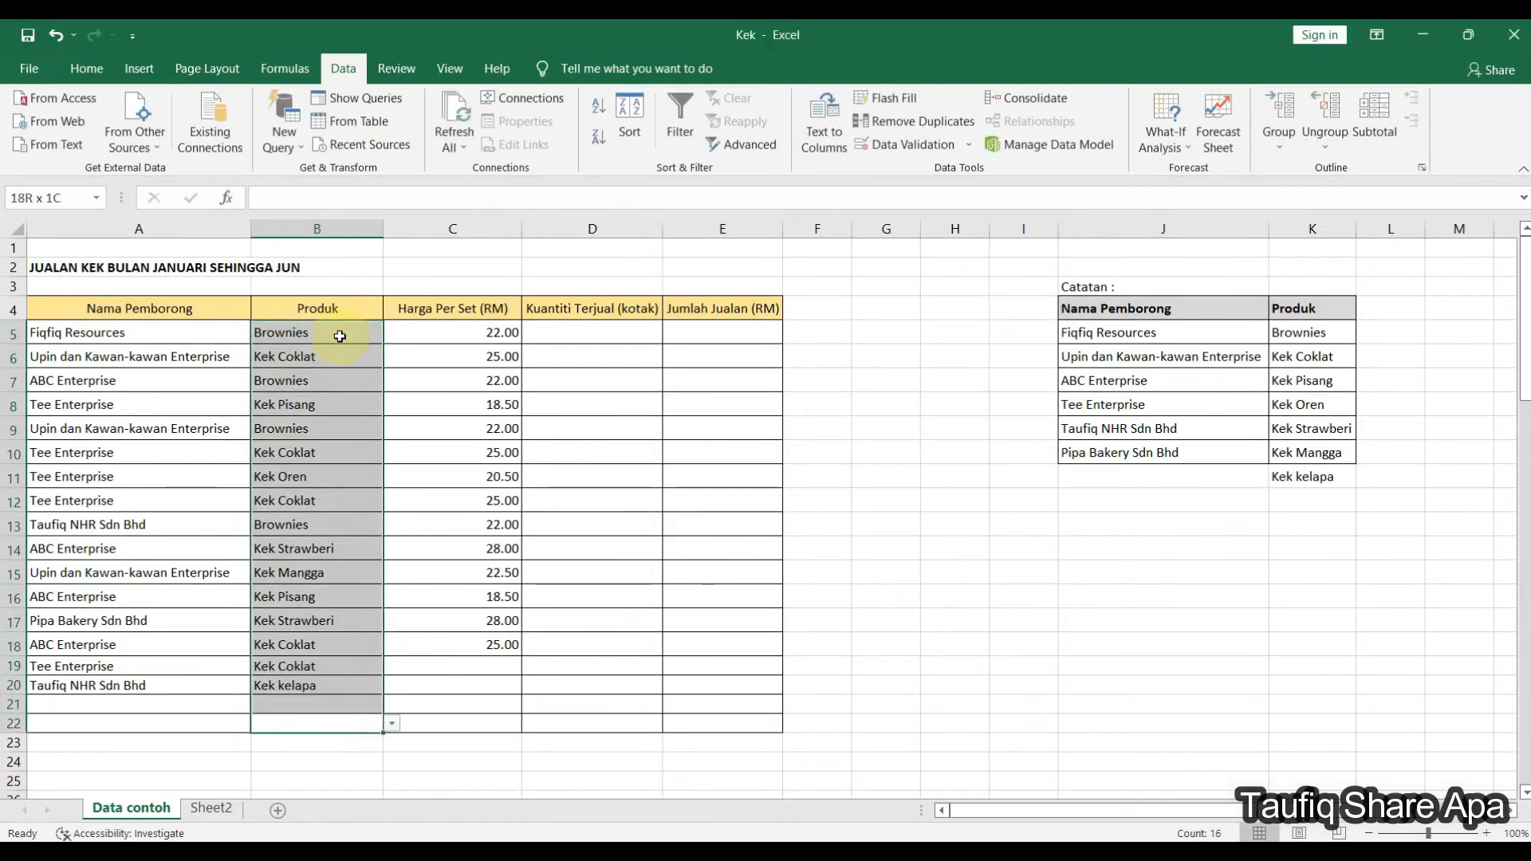
click(968, 143)
click(949, 177)
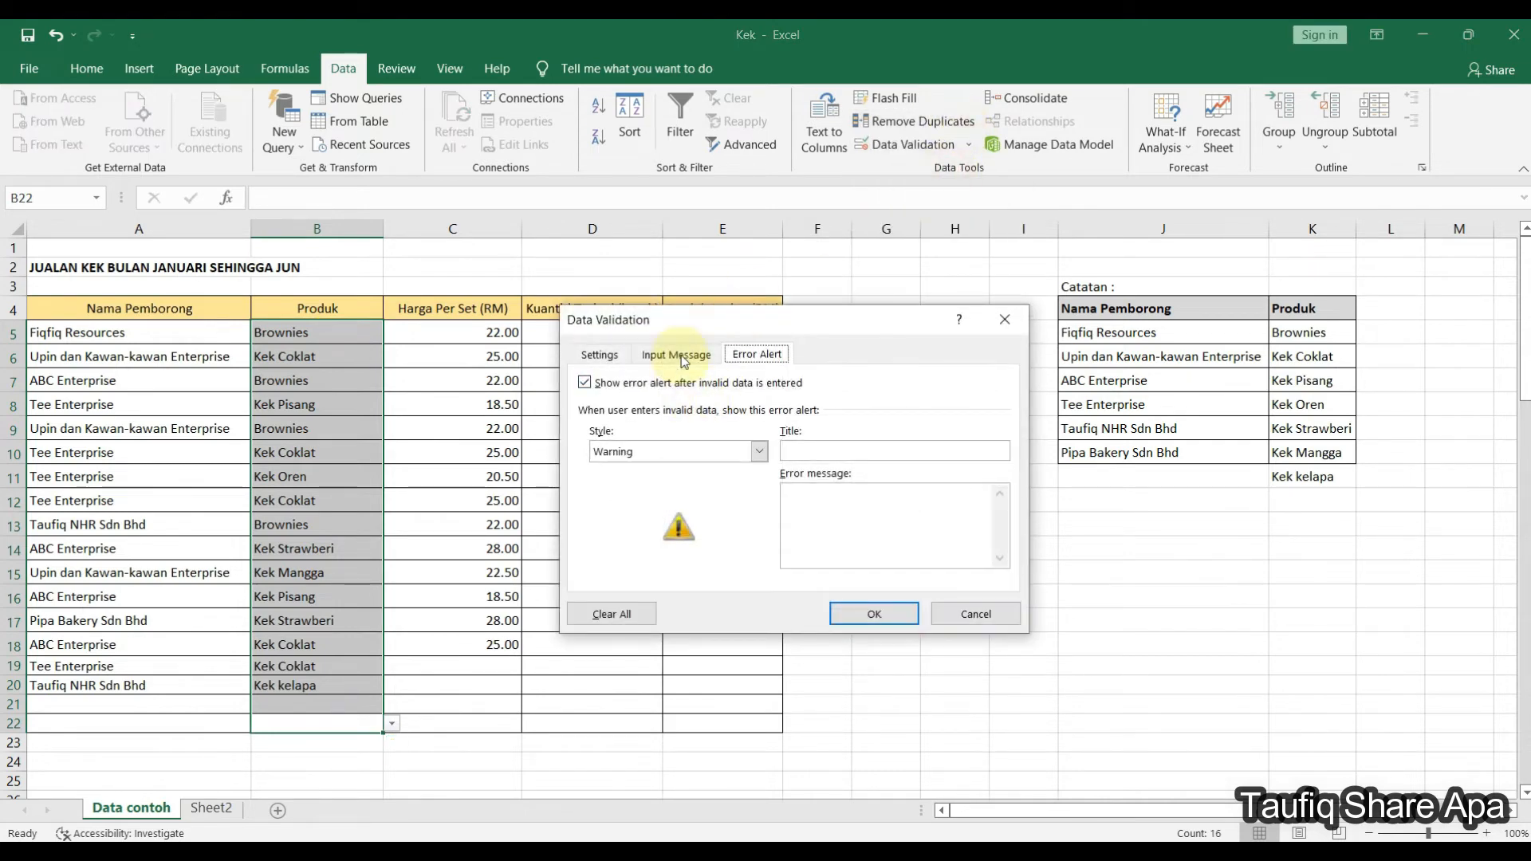
click(759, 452)
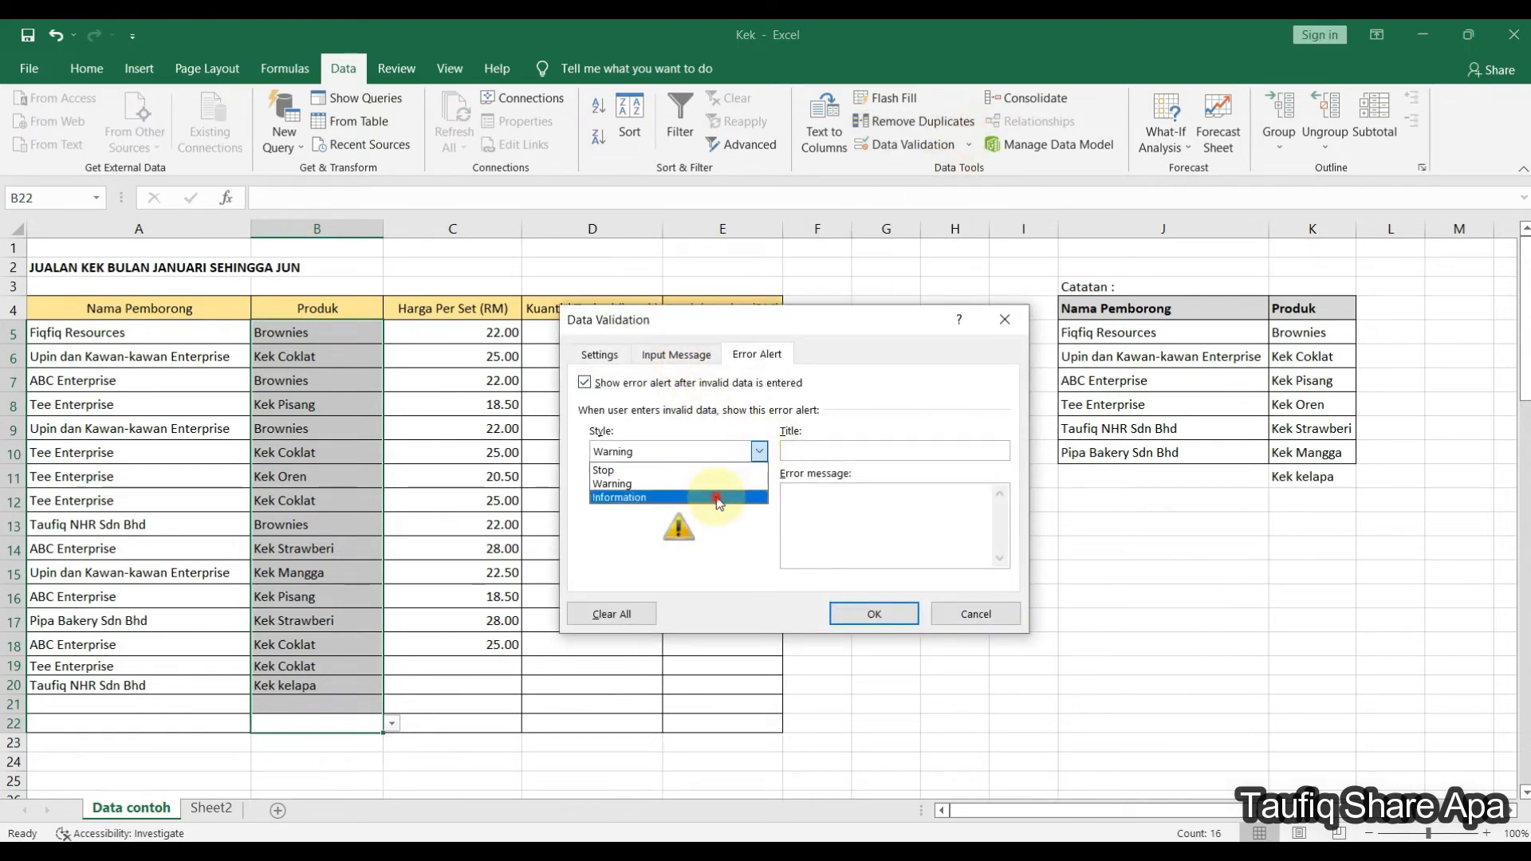
click(741, 498)
click(859, 621)
click(853, 637)
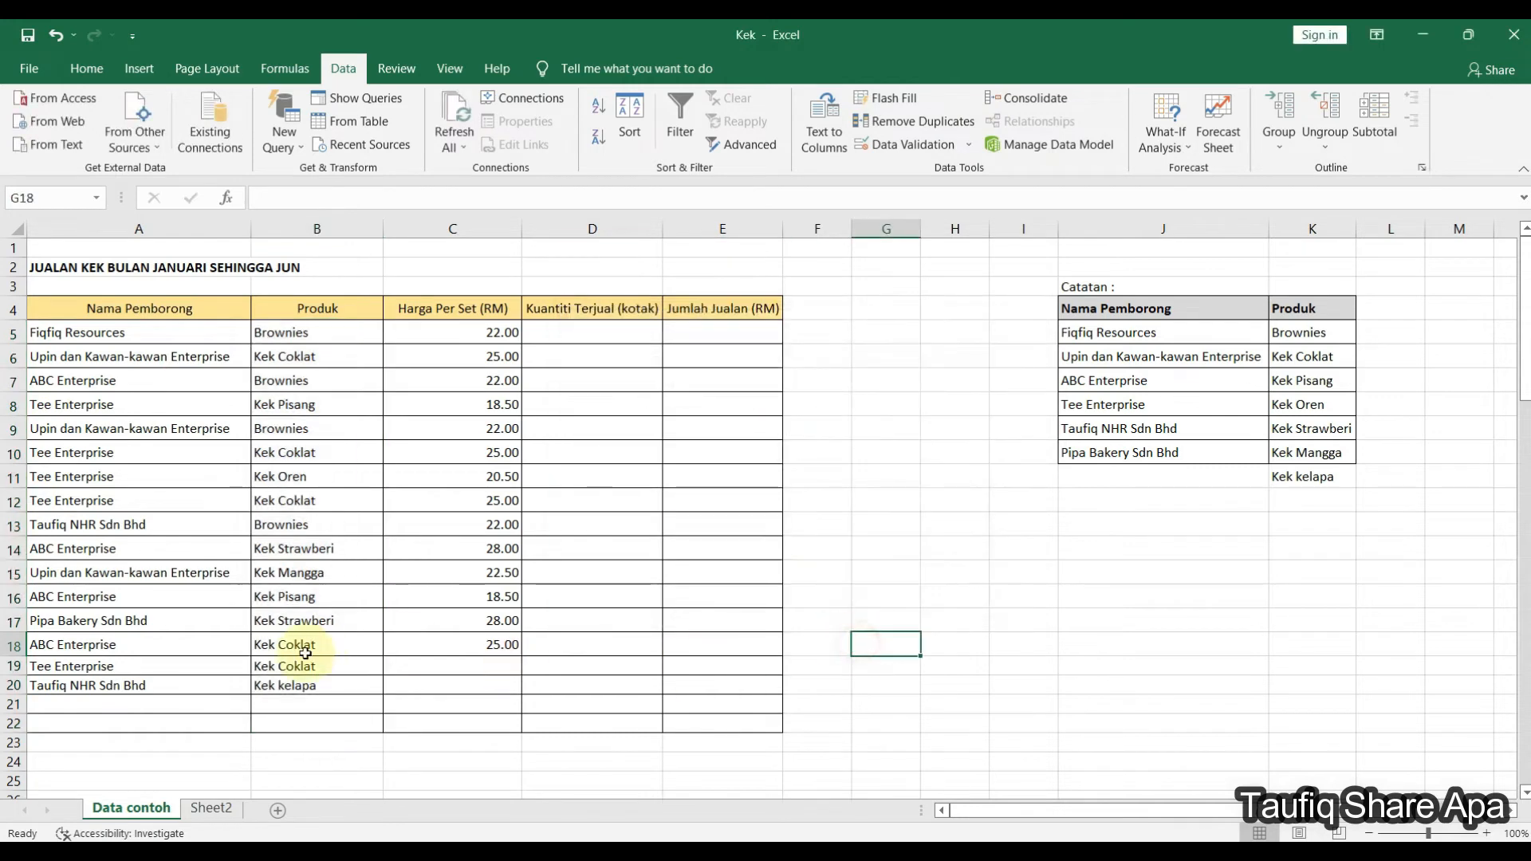
Step: Test the Information alert by trying to enter kek durian in cell B19, and abandon the entry
click(310, 670)
text(kek durian)
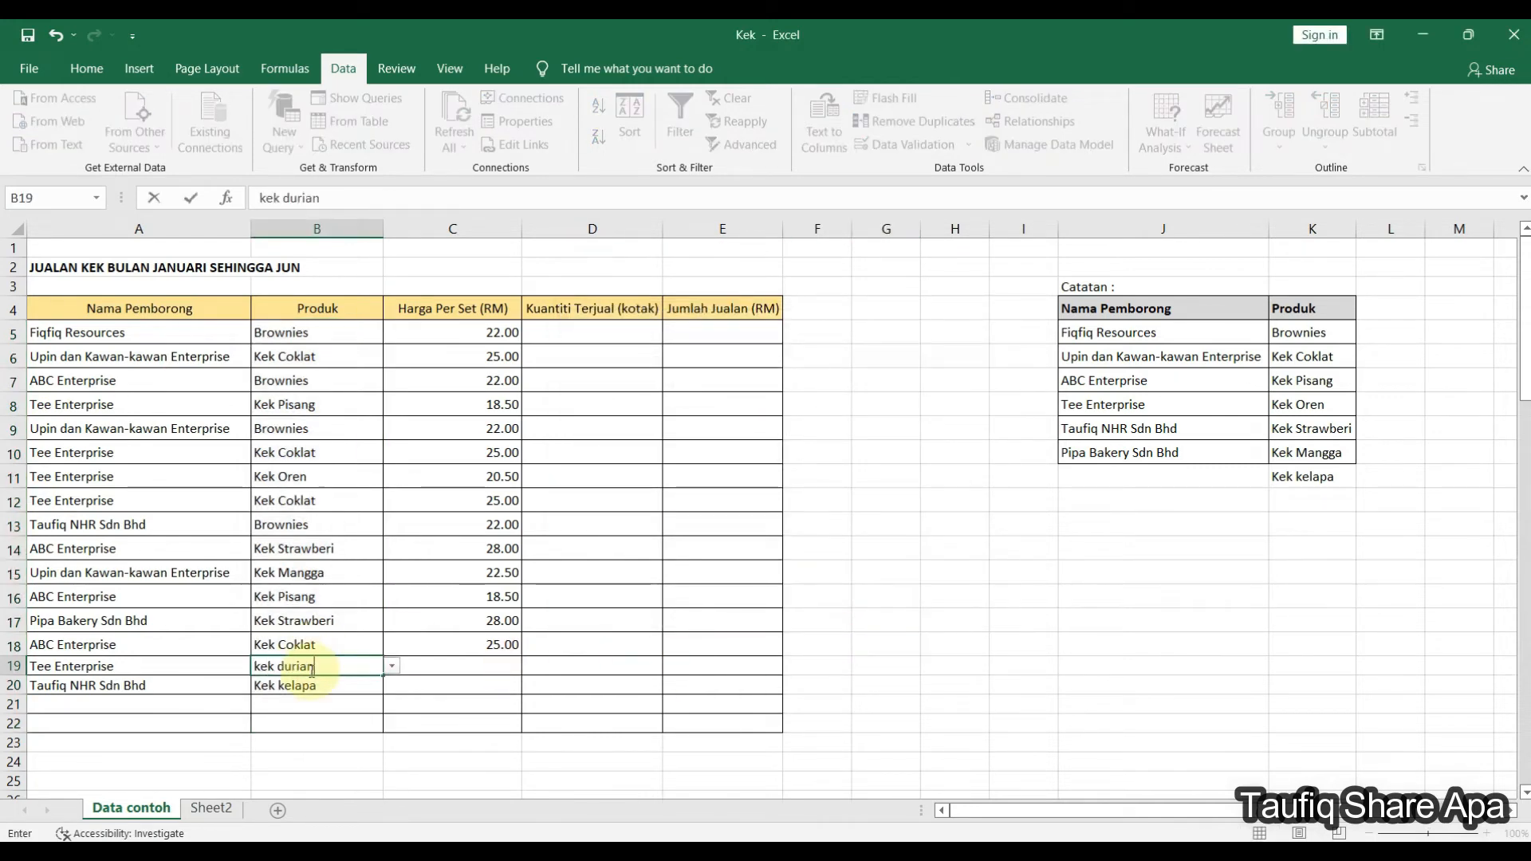
key(Return)
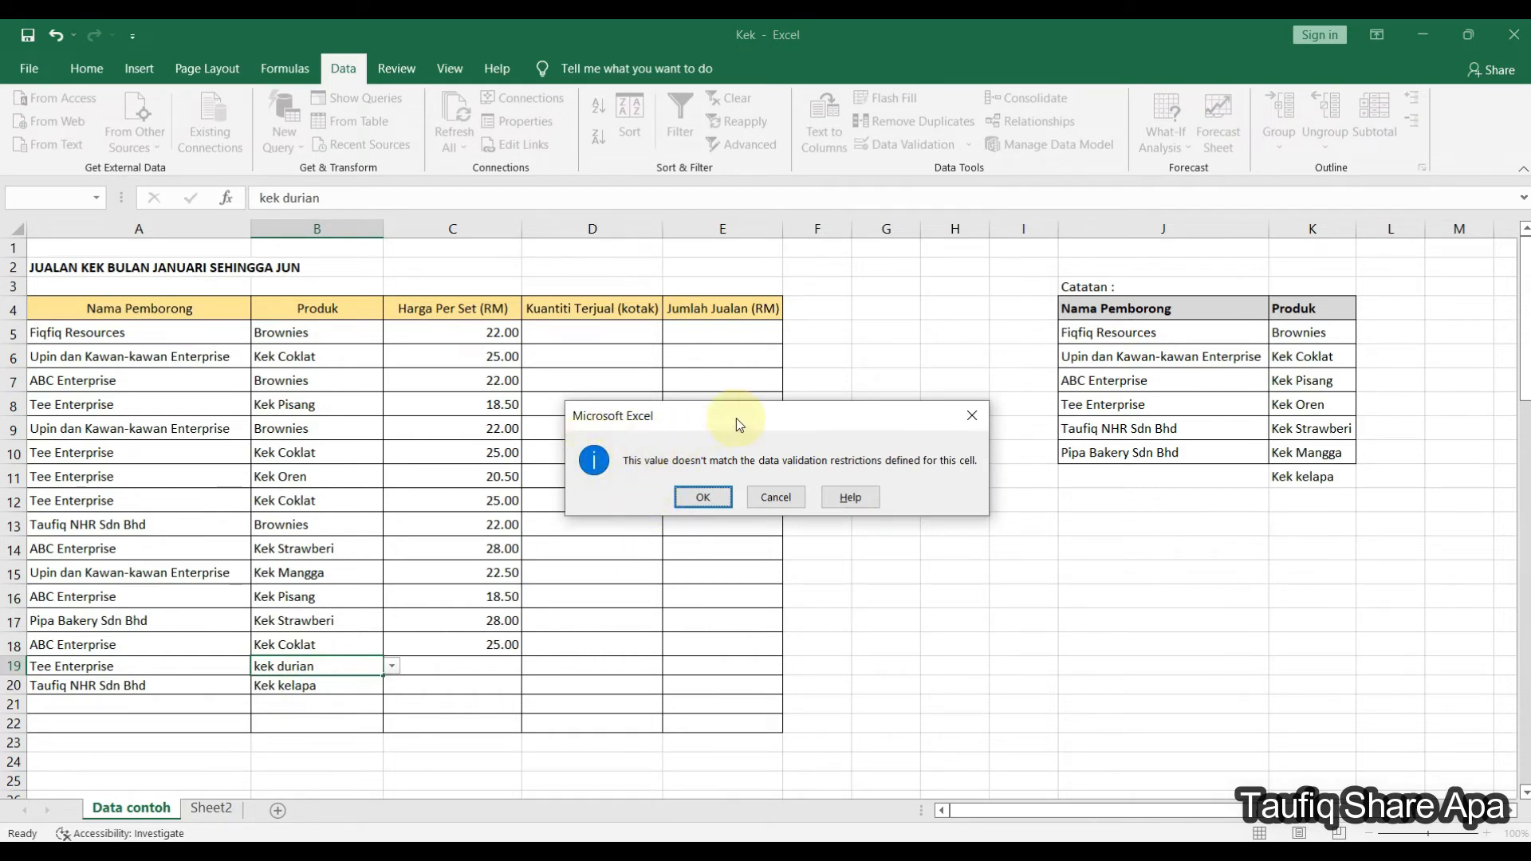
click(972, 420)
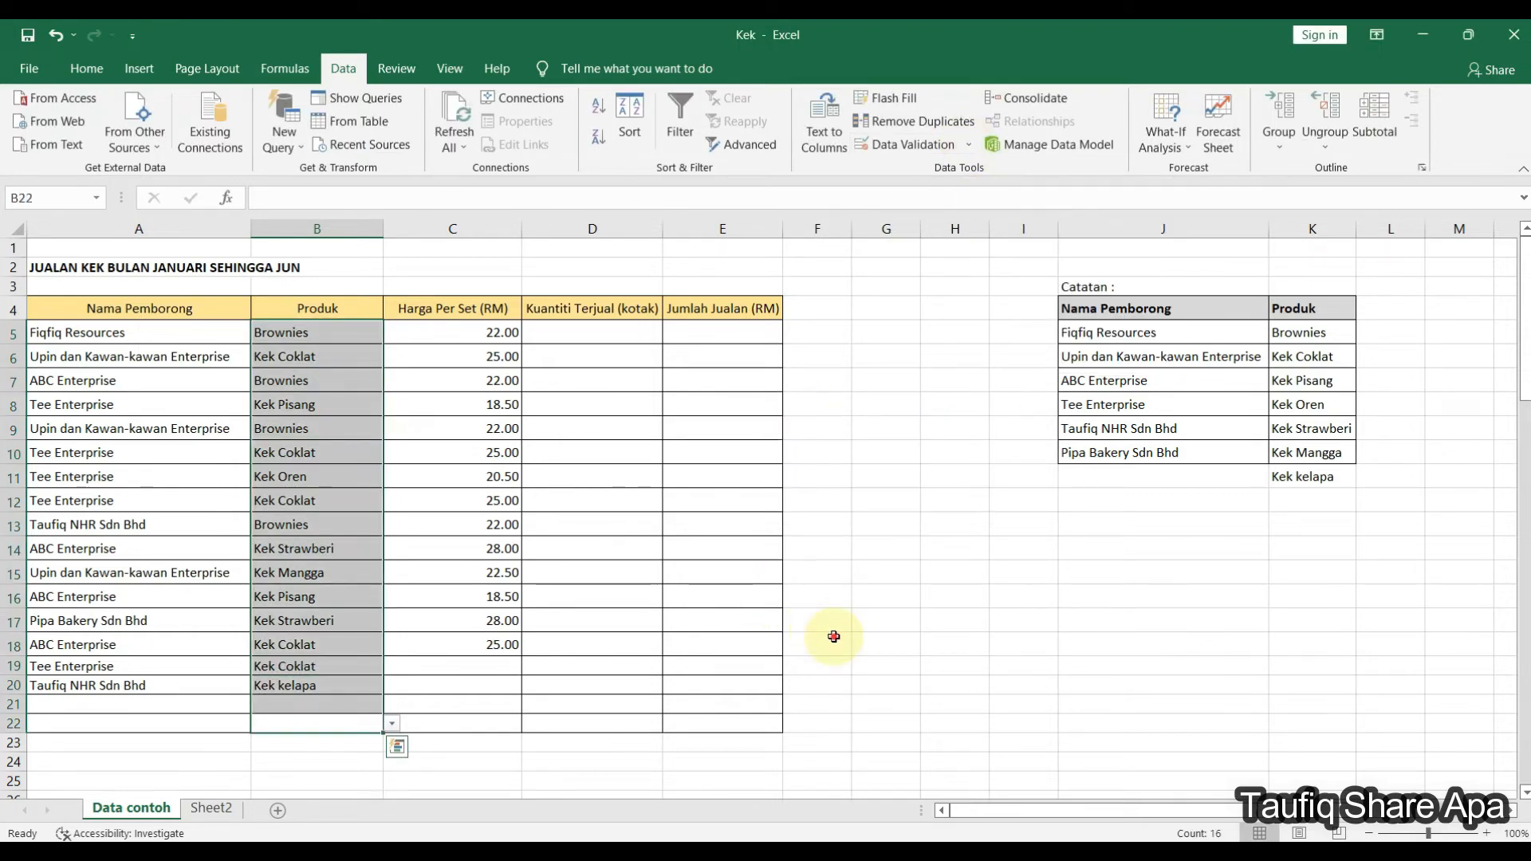
Step: Give the error alert of B5:B22 the title KEK TIDAK BERADA DALAM REKOD and the message TUKAR LAIN, keeping the Information style
drag(342, 727, 349, 323)
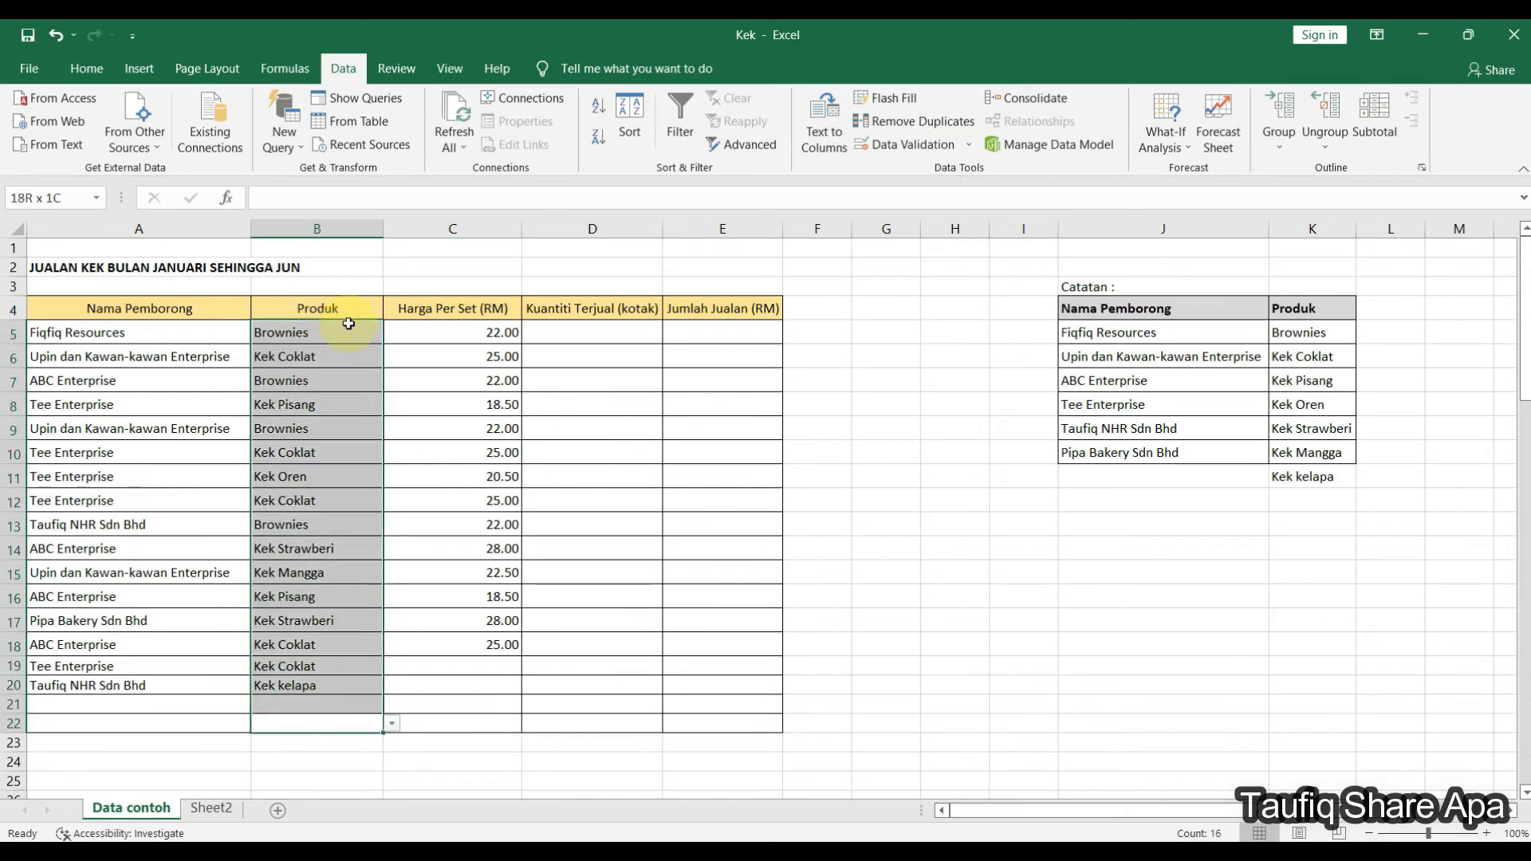
click(968, 145)
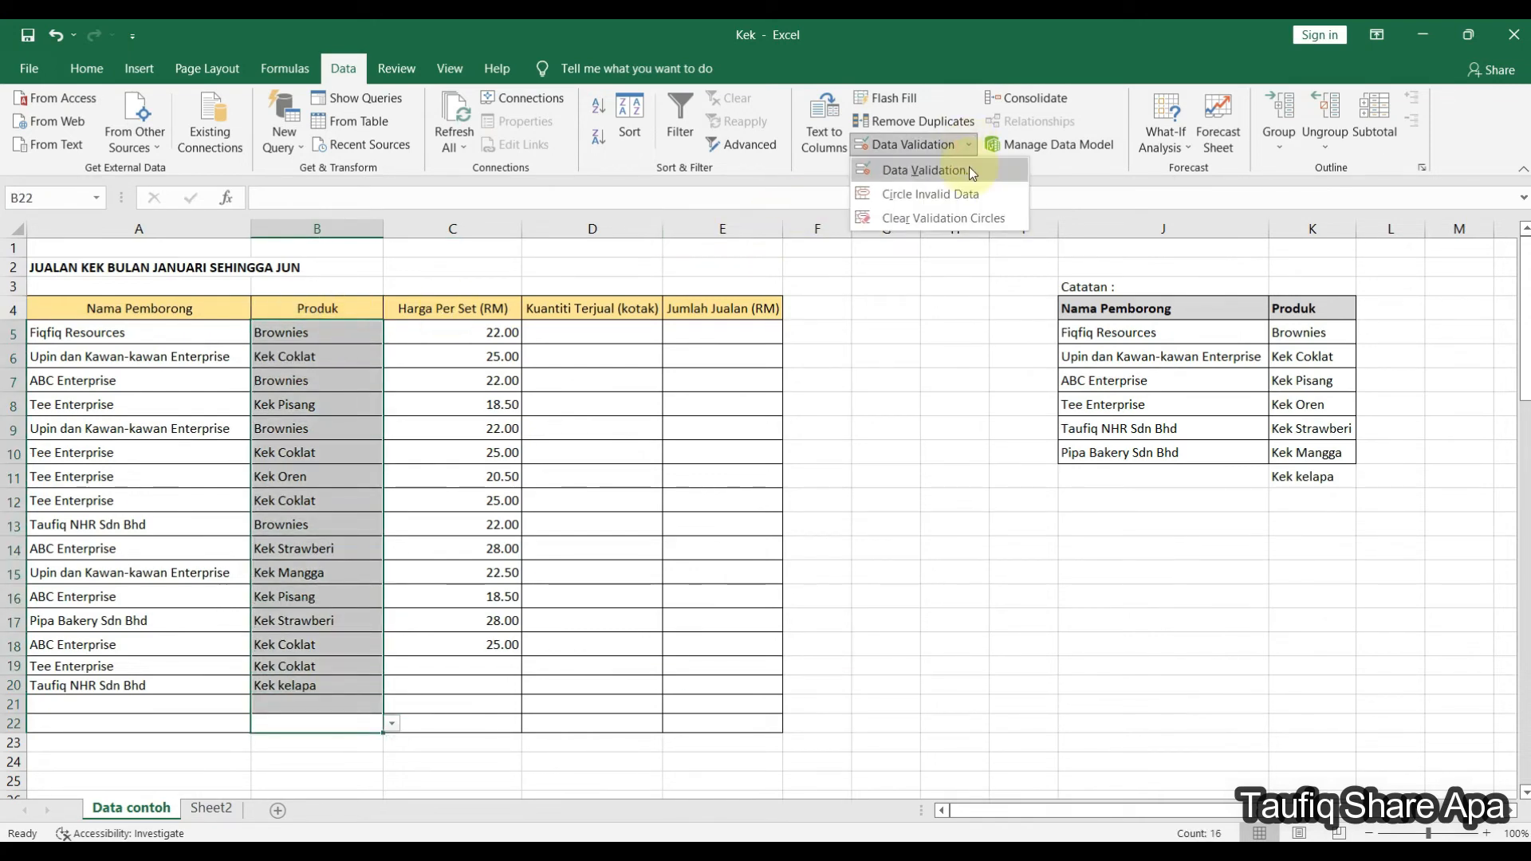
click(968, 169)
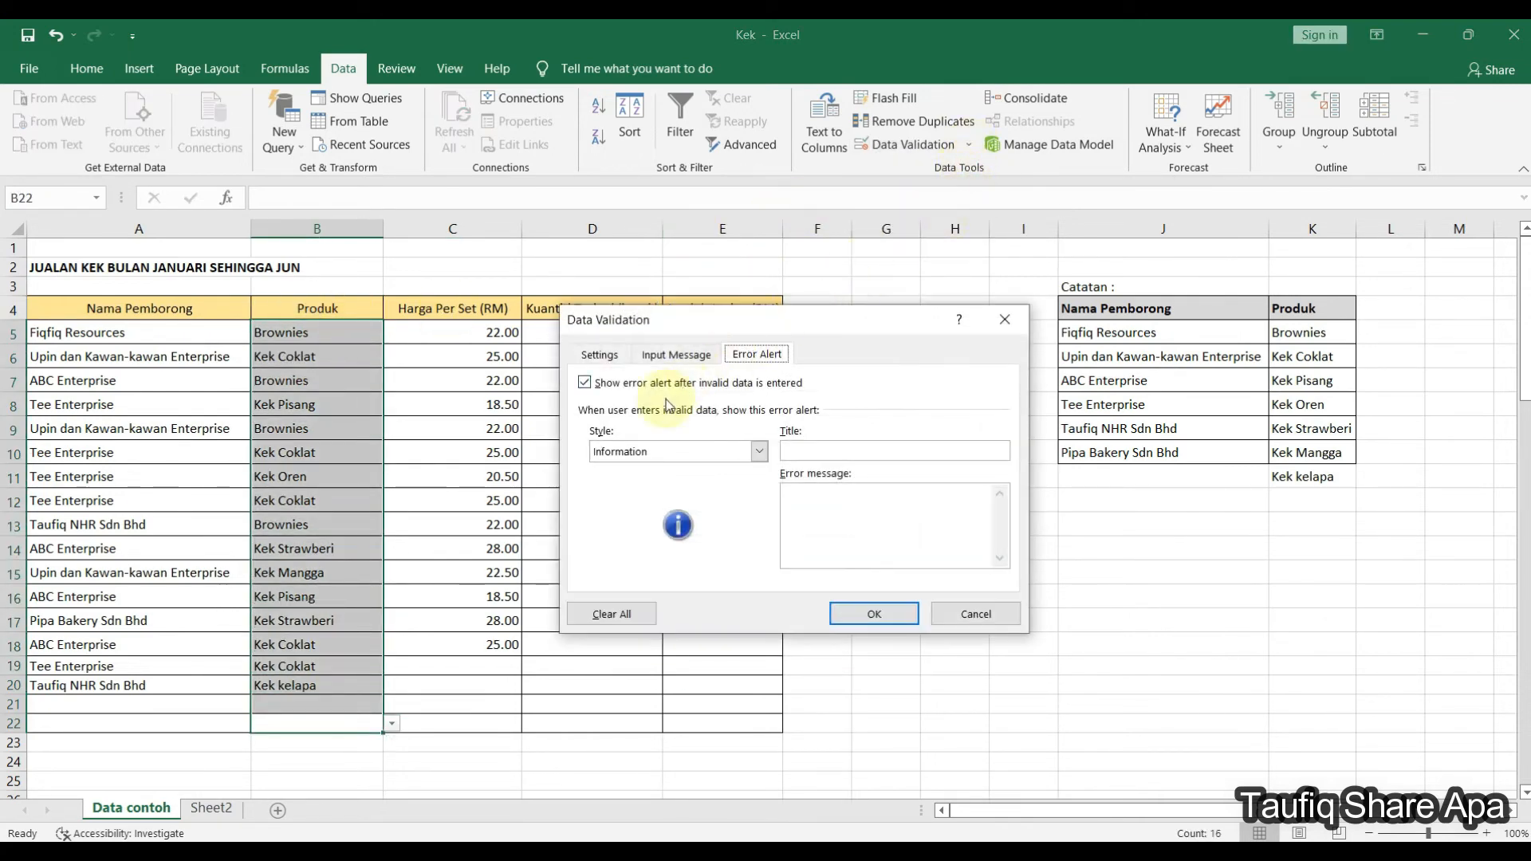
click(812, 451)
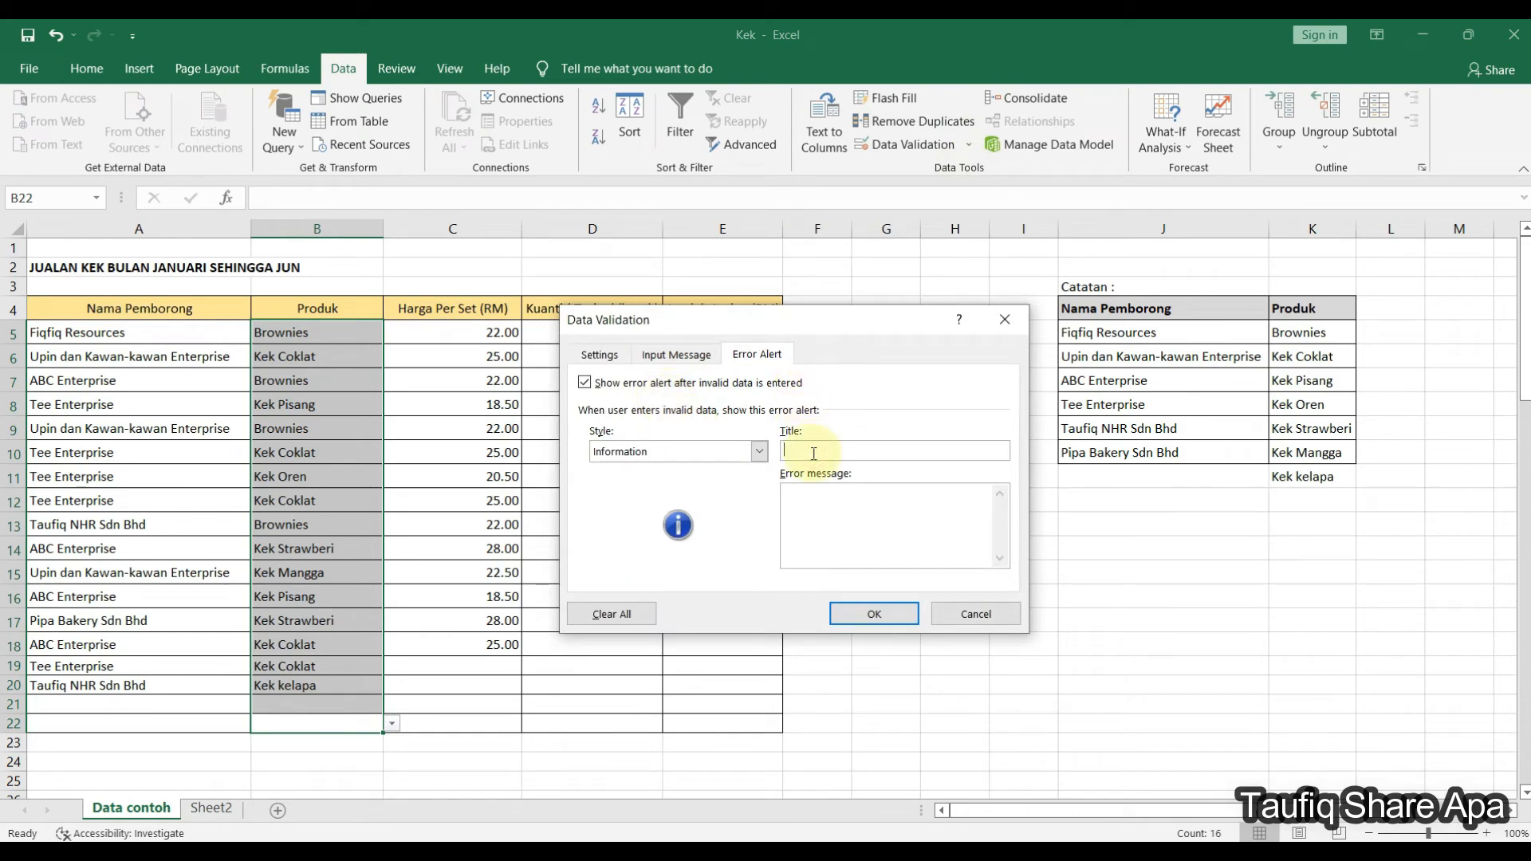
text(KEK TIDAK BERADA DALAM REKOD)
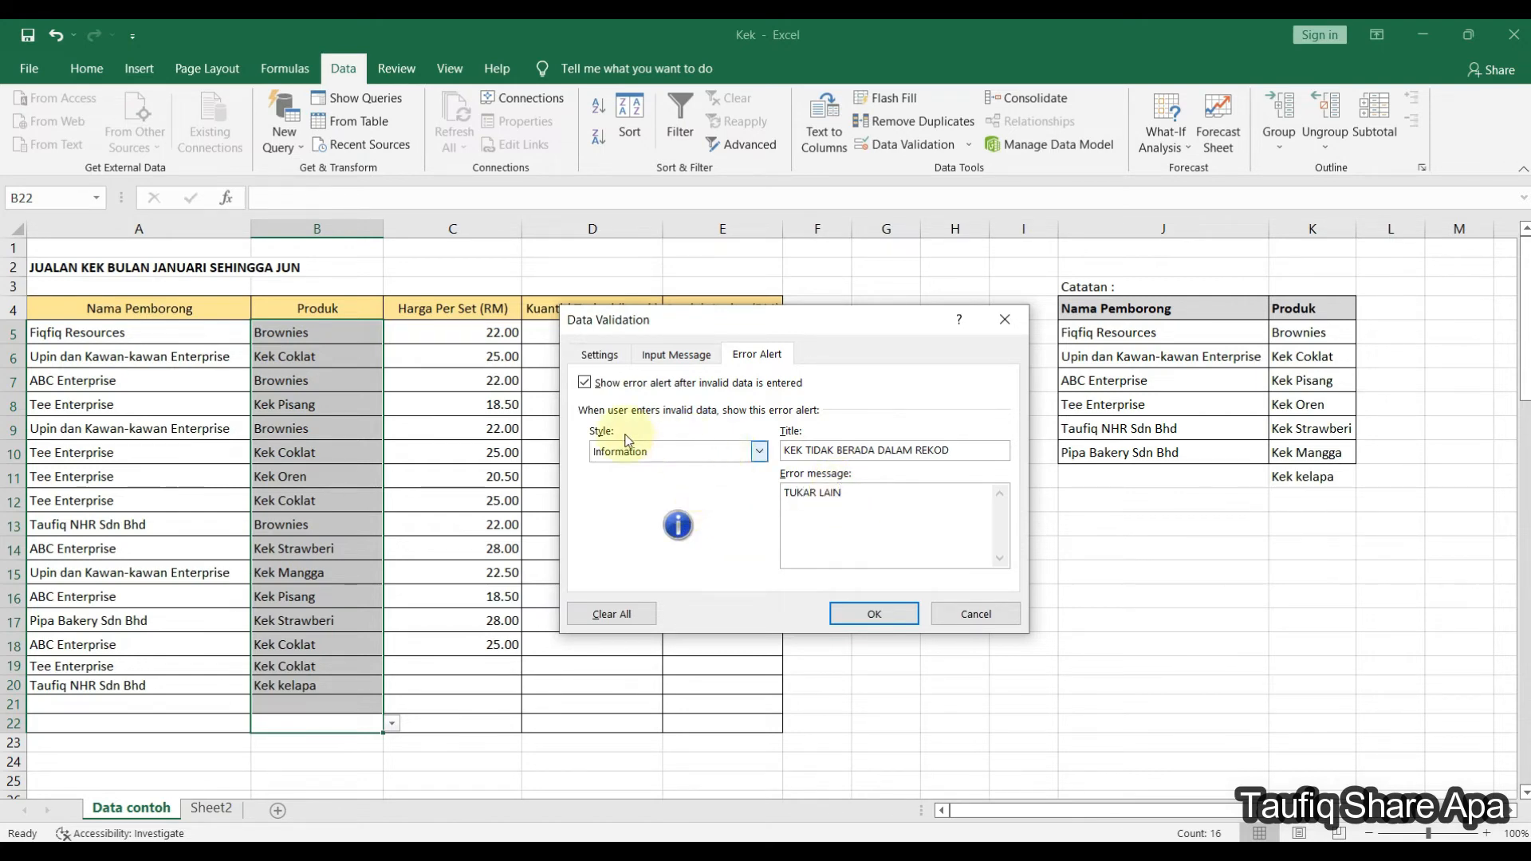
click(761, 453)
click(761, 450)
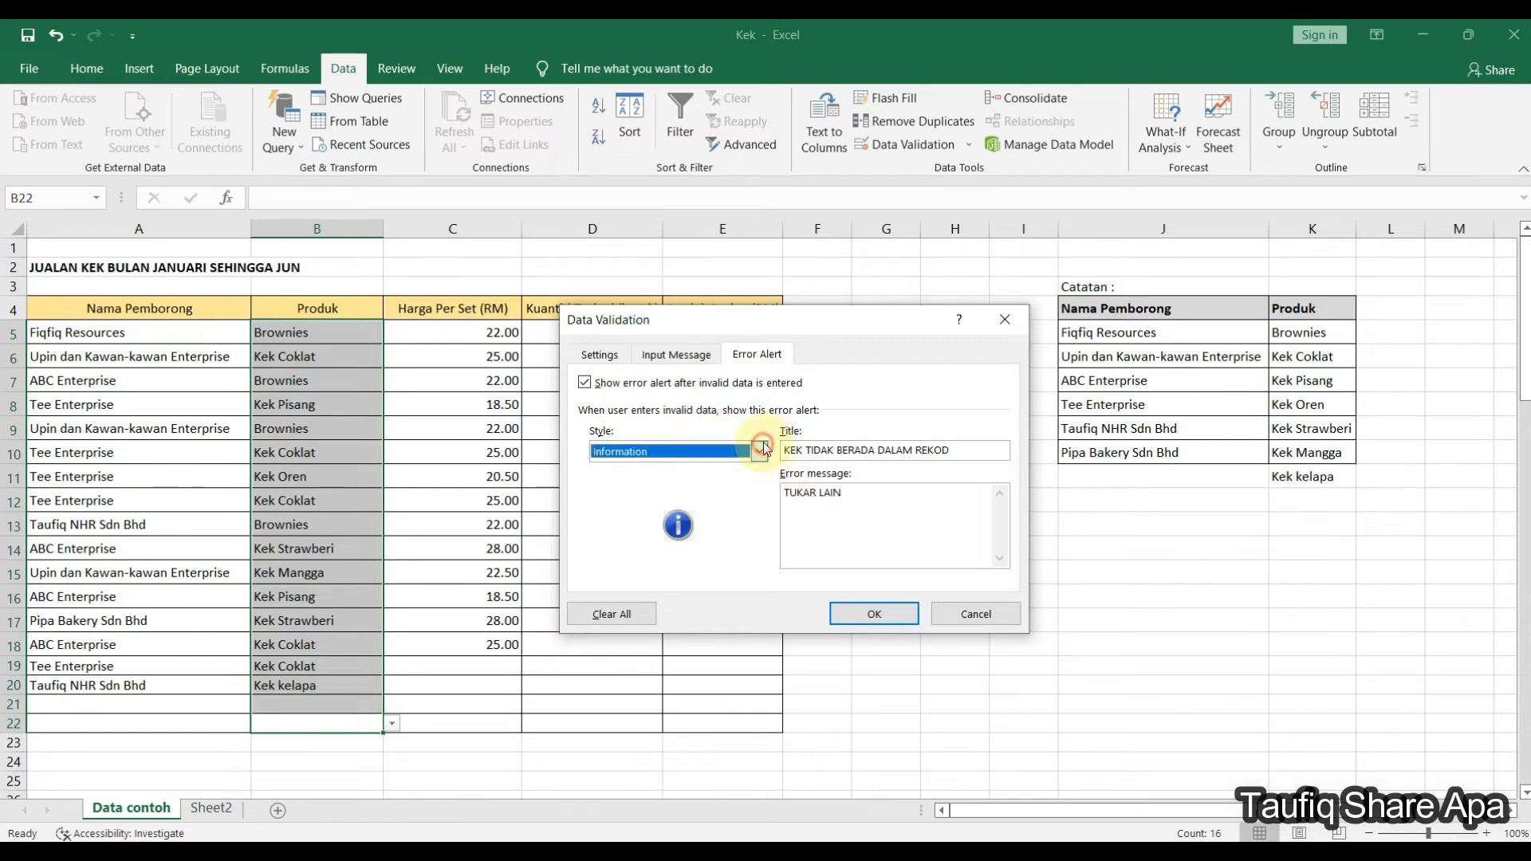
click(901, 611)
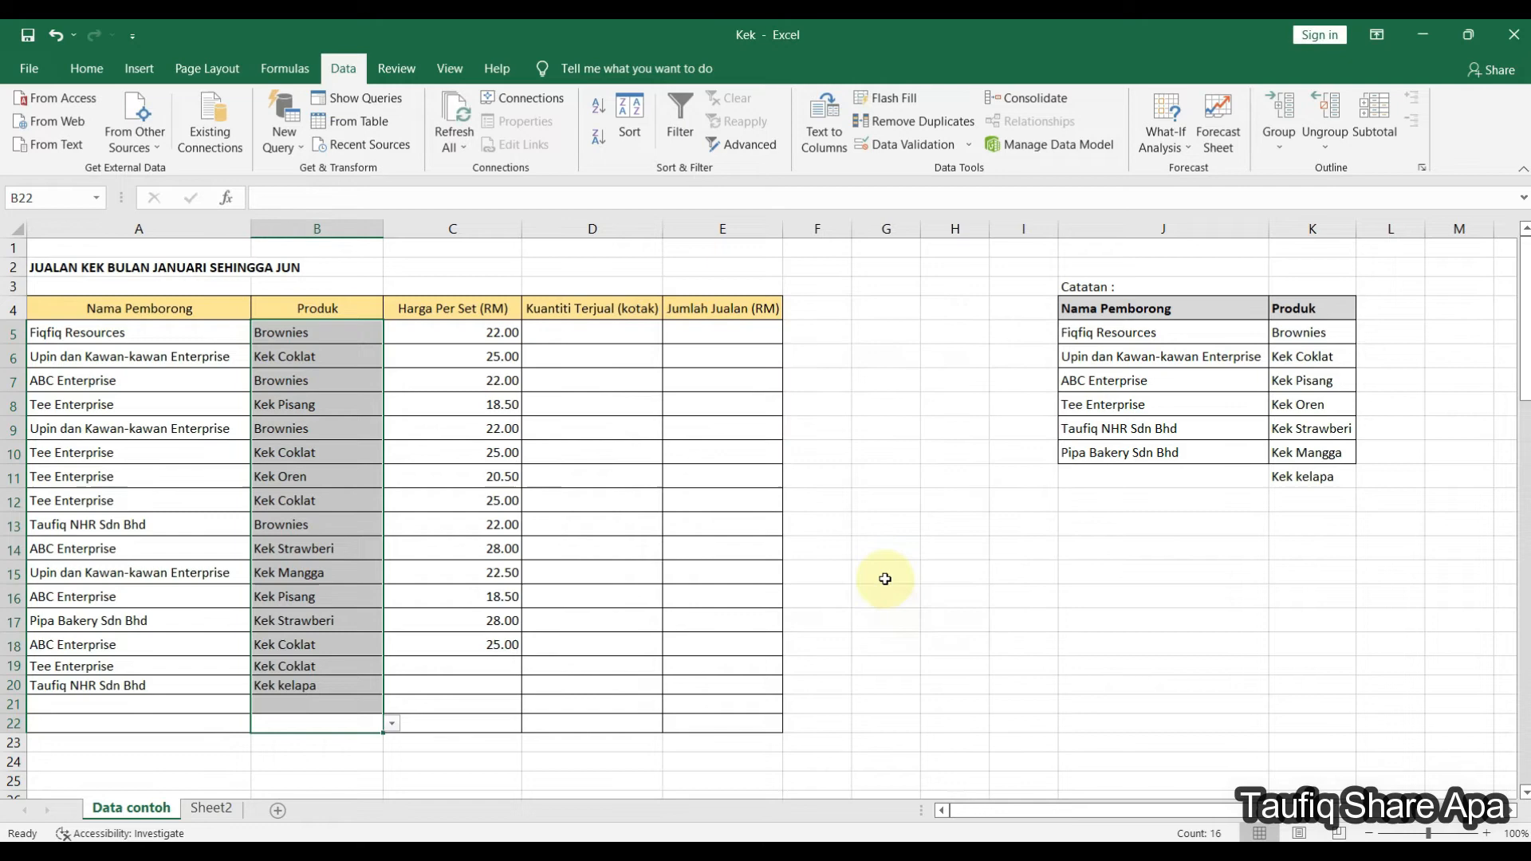
Step: Test the custom error message by trying to enter KEK DURIAN in cell B19, and abandon the entry
click(404, 667)
click(338, 667)
text(KEK DURIAN)
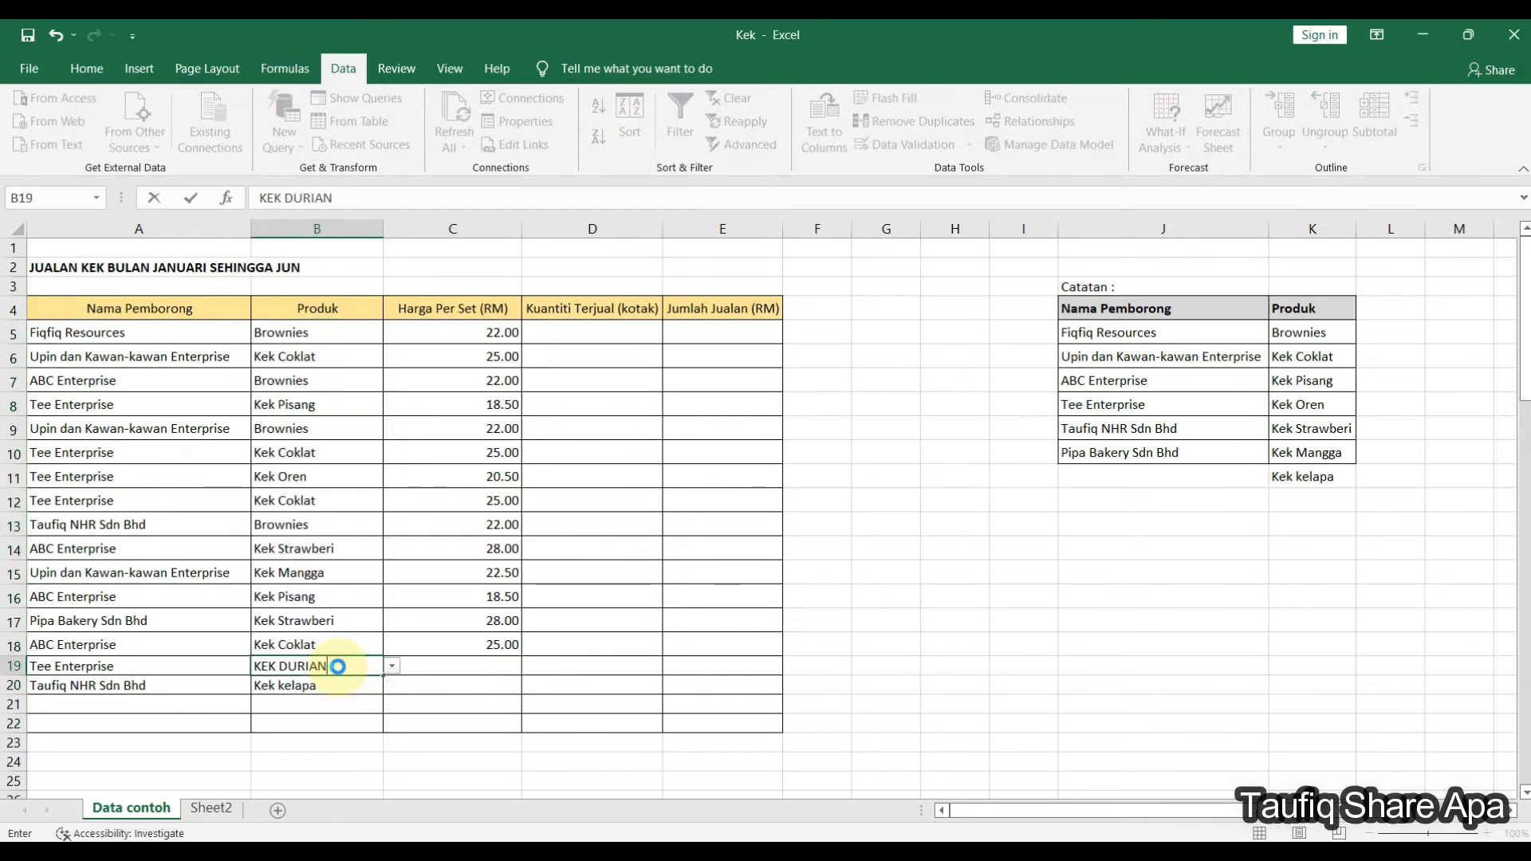
key(Return)
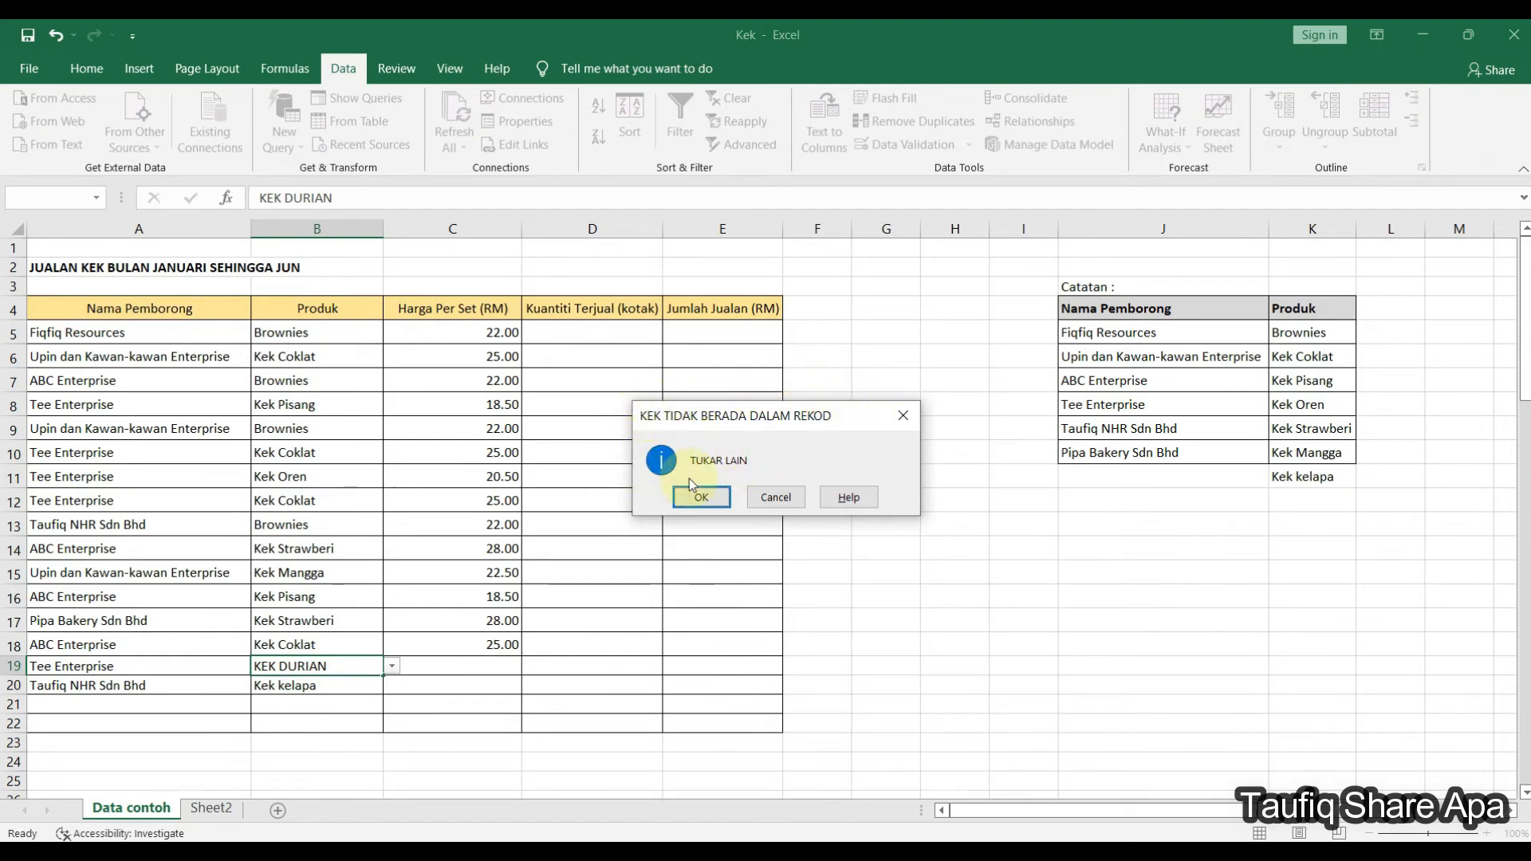
click(902, 415)
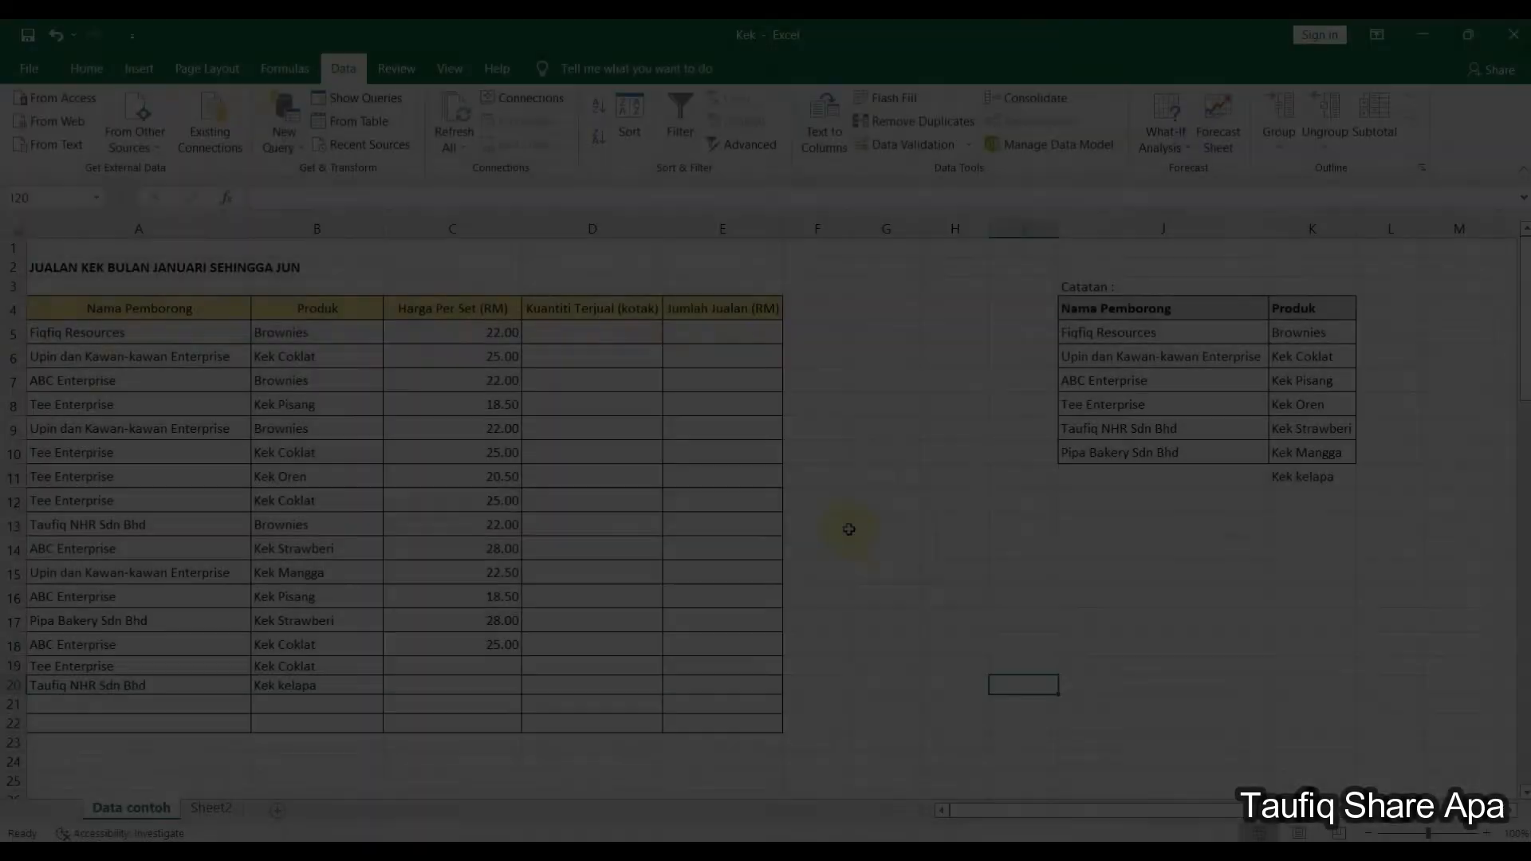
click(994, 597)
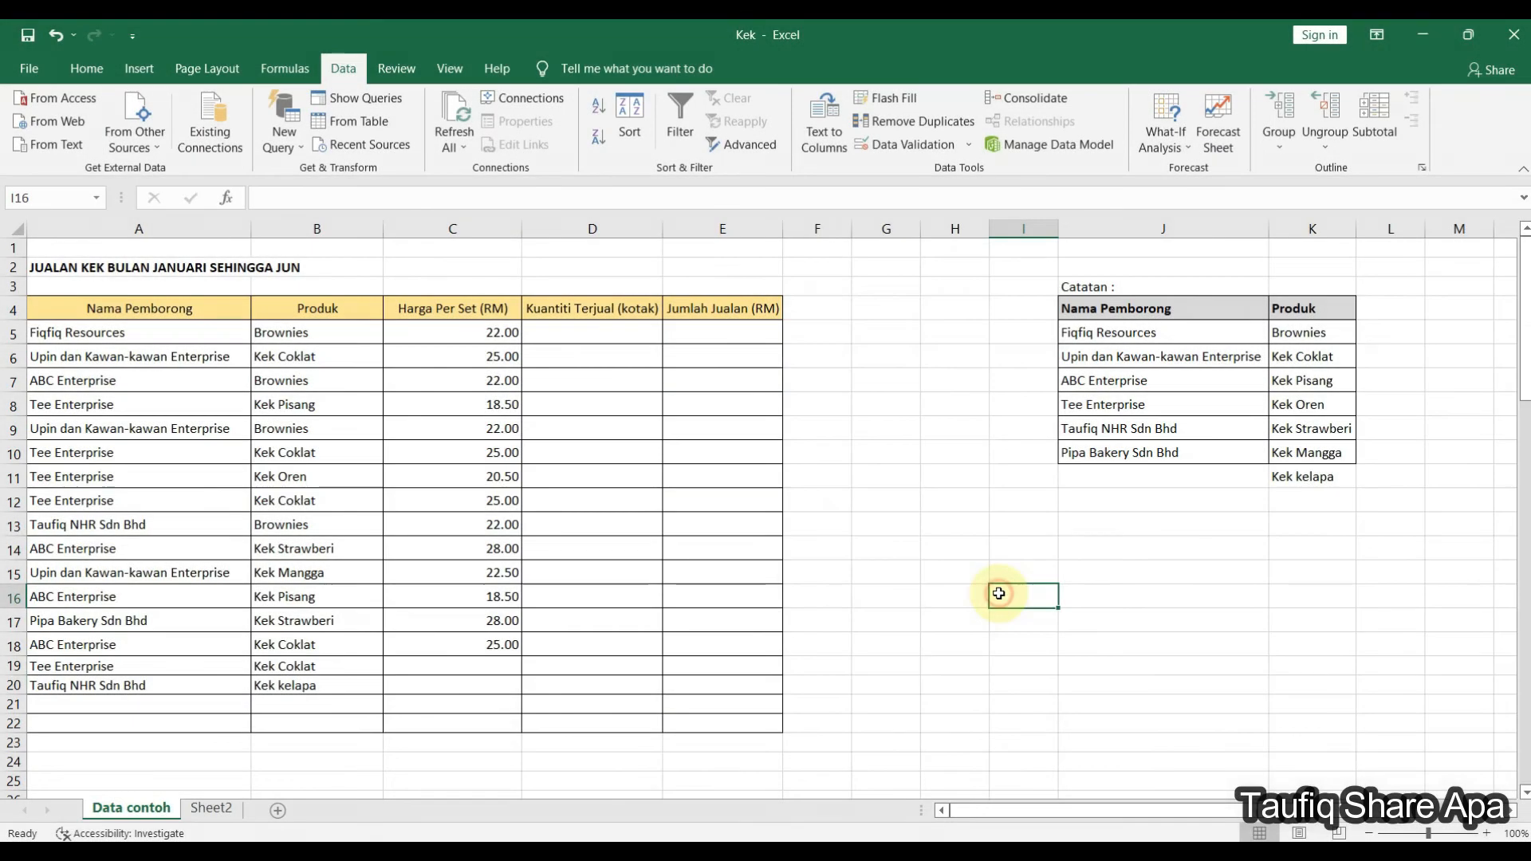
click(547, 702)
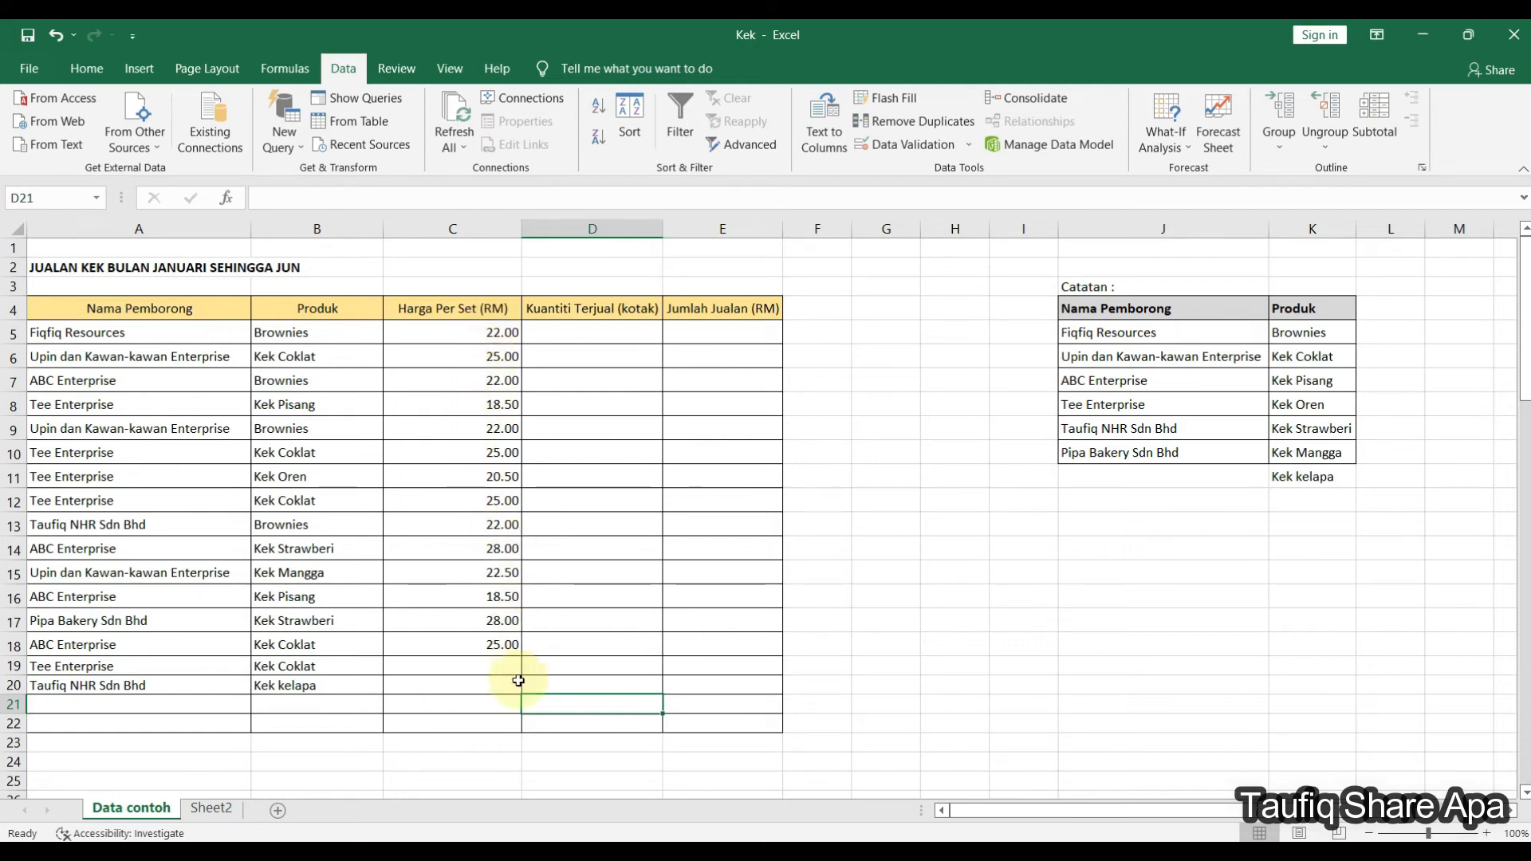
Step: Restrict the Harga Per Set cells C5:C22 to decimal values between 18.50 and 28 with data validation
drag(490, 331, 482, 723)
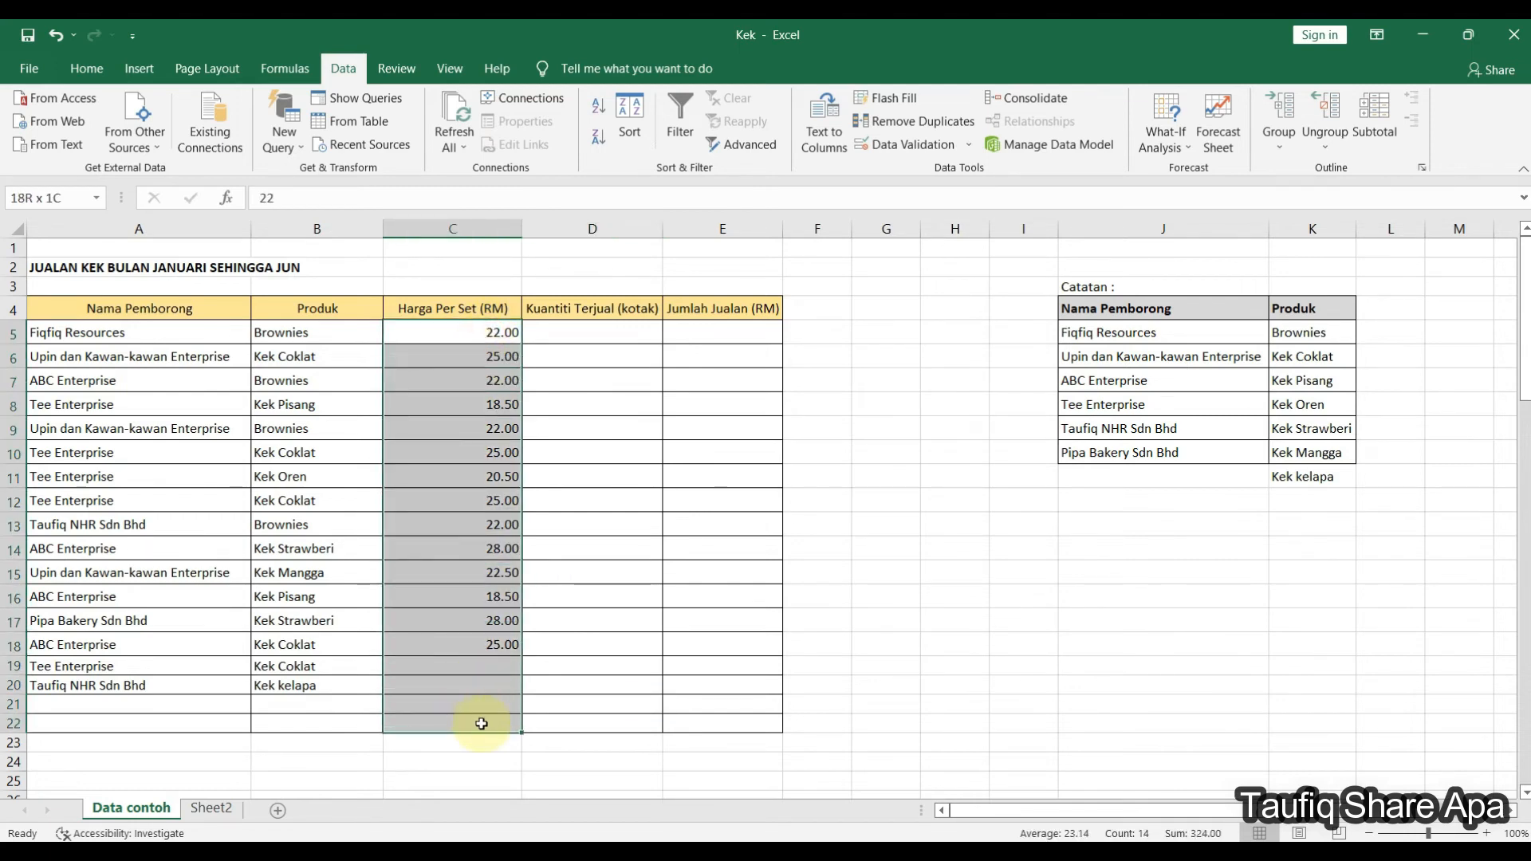
click(969, 144)
click(968, 169)
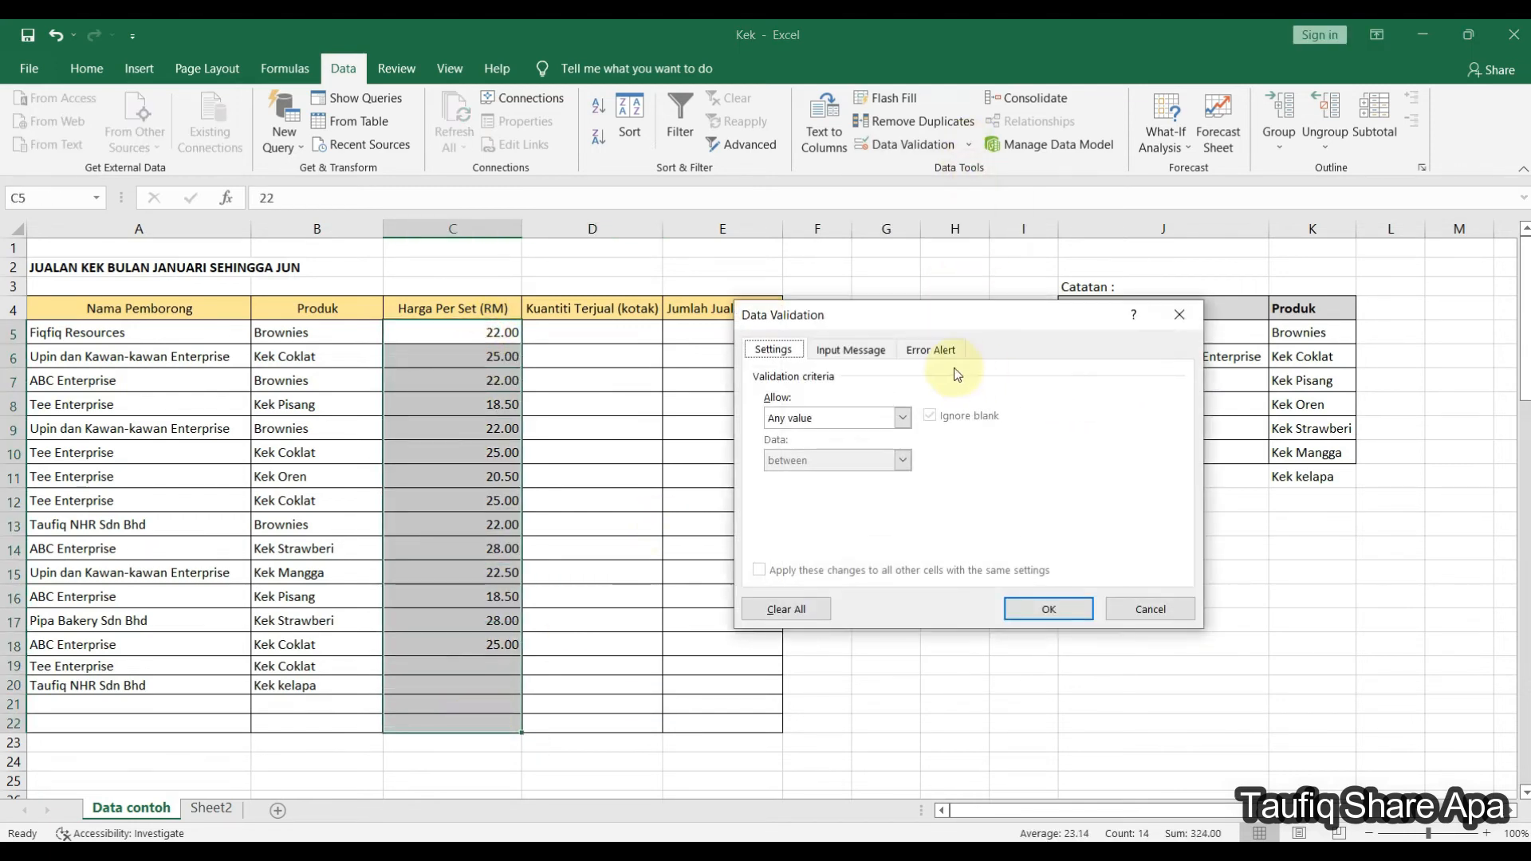
click(902, 418)
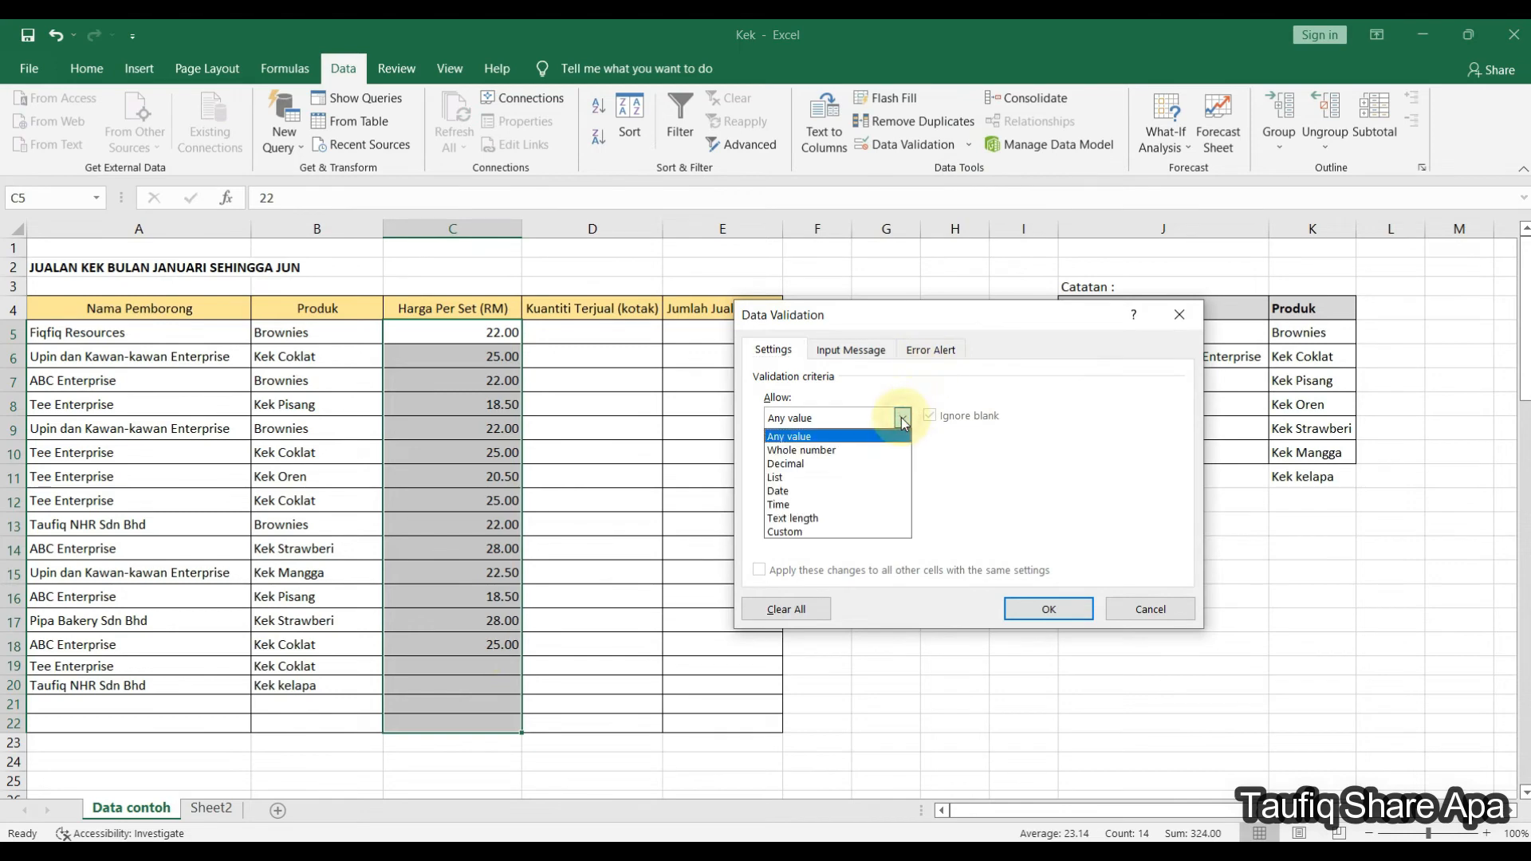
click(868, 469)
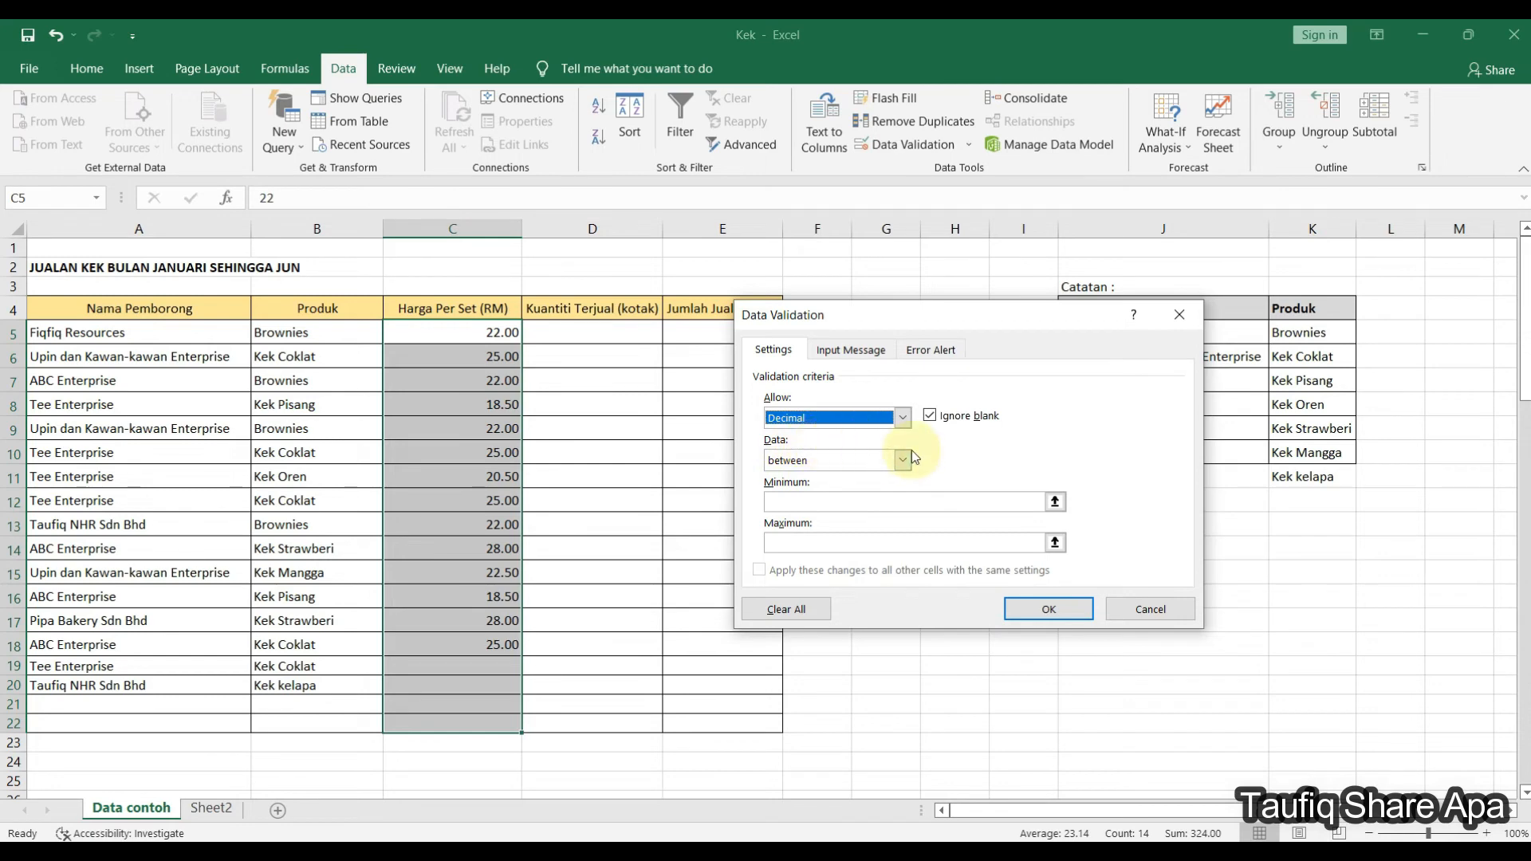
click(900, 498)
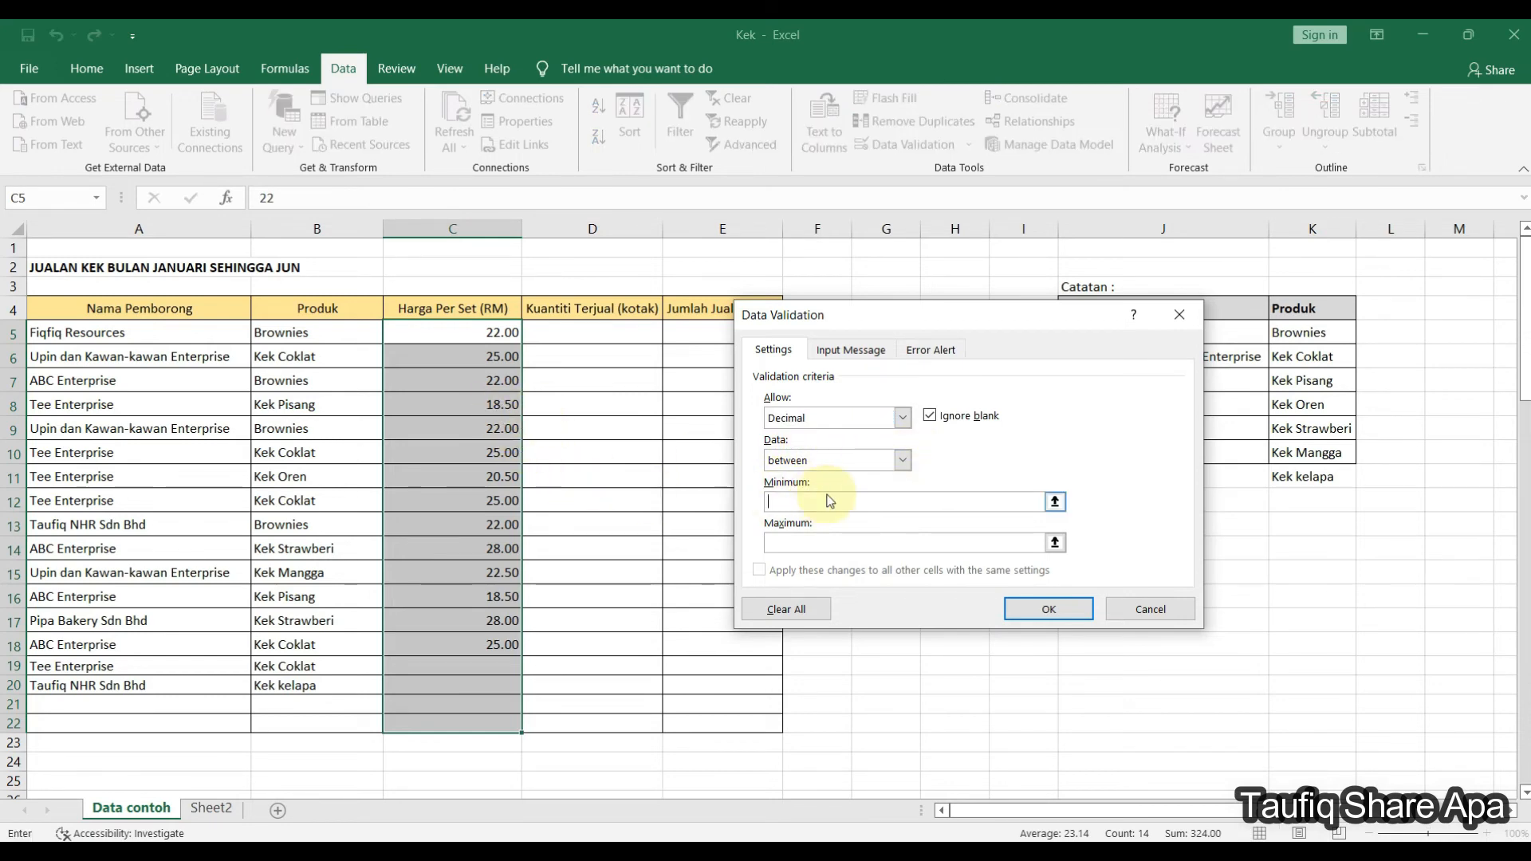
text(18.50)
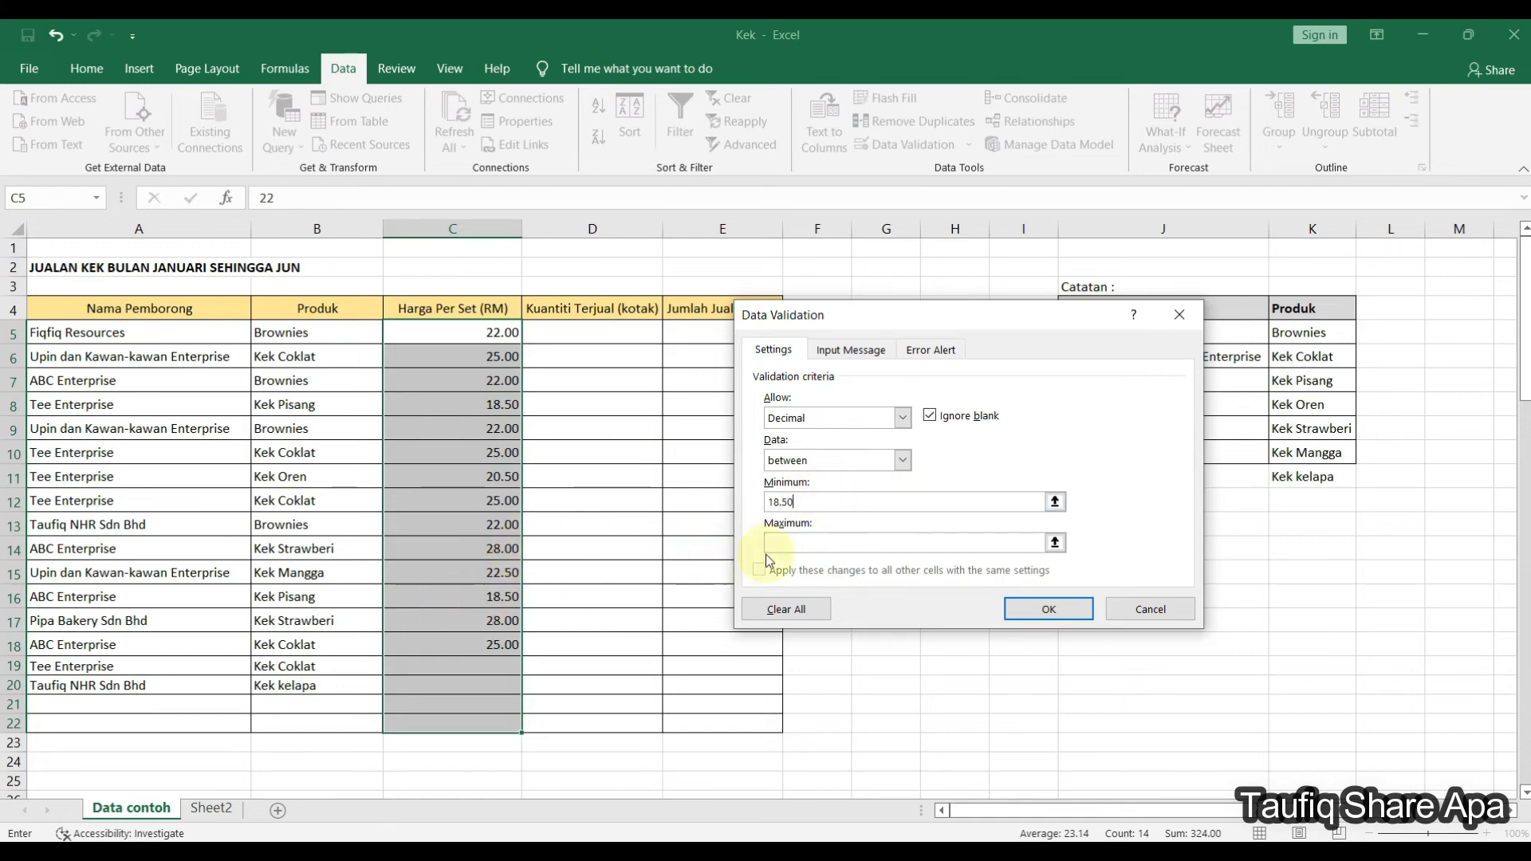
click(820, 543)
click(1042, 608)
click(1030, 608)
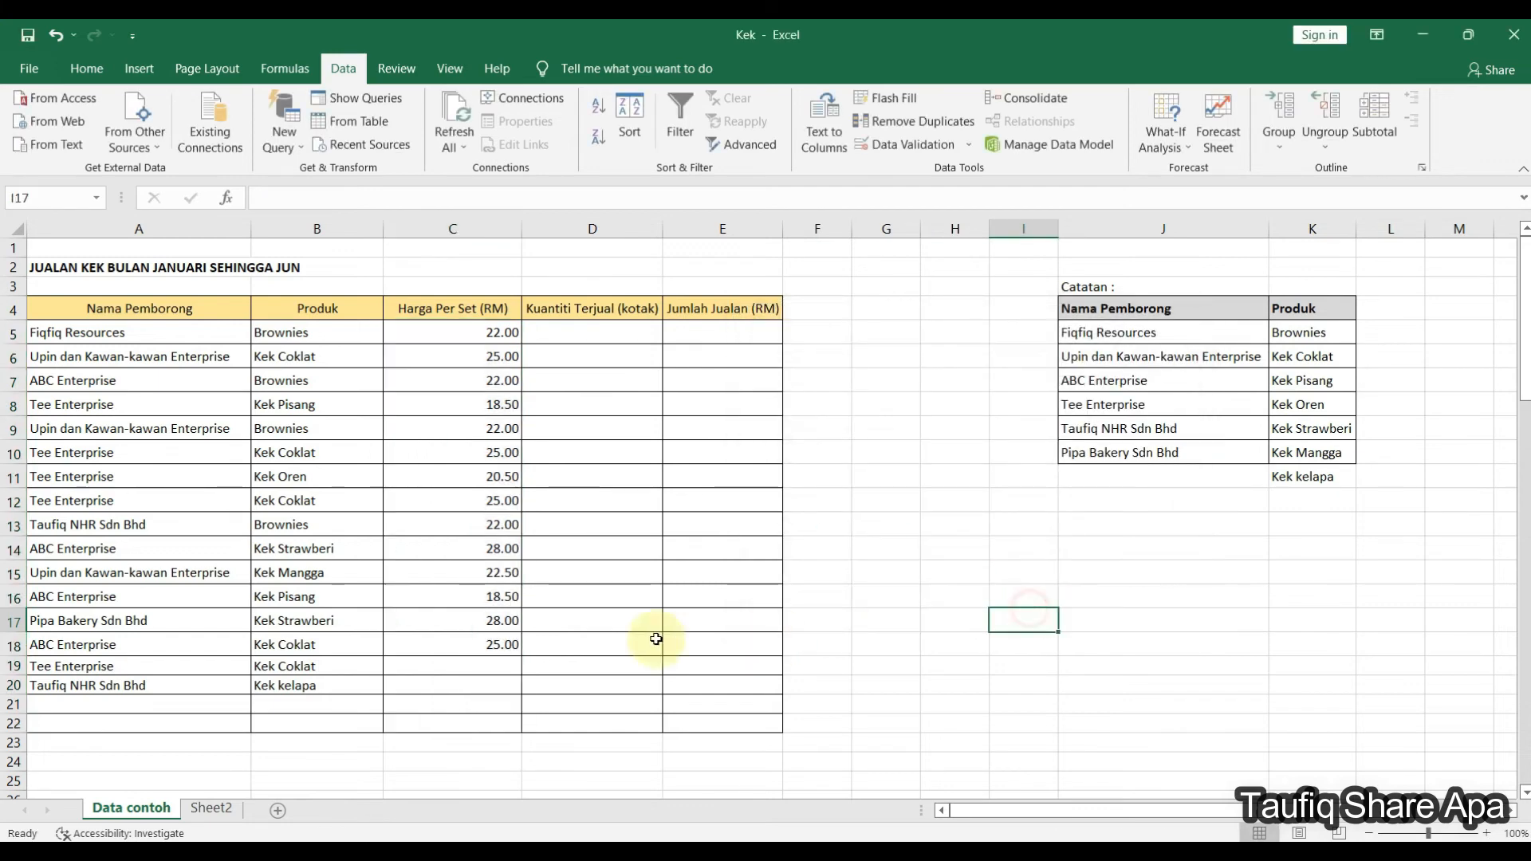
Step: Test the price range rule by trying to enter 30 in cell C19, and abandon the entry
click(452, 666)
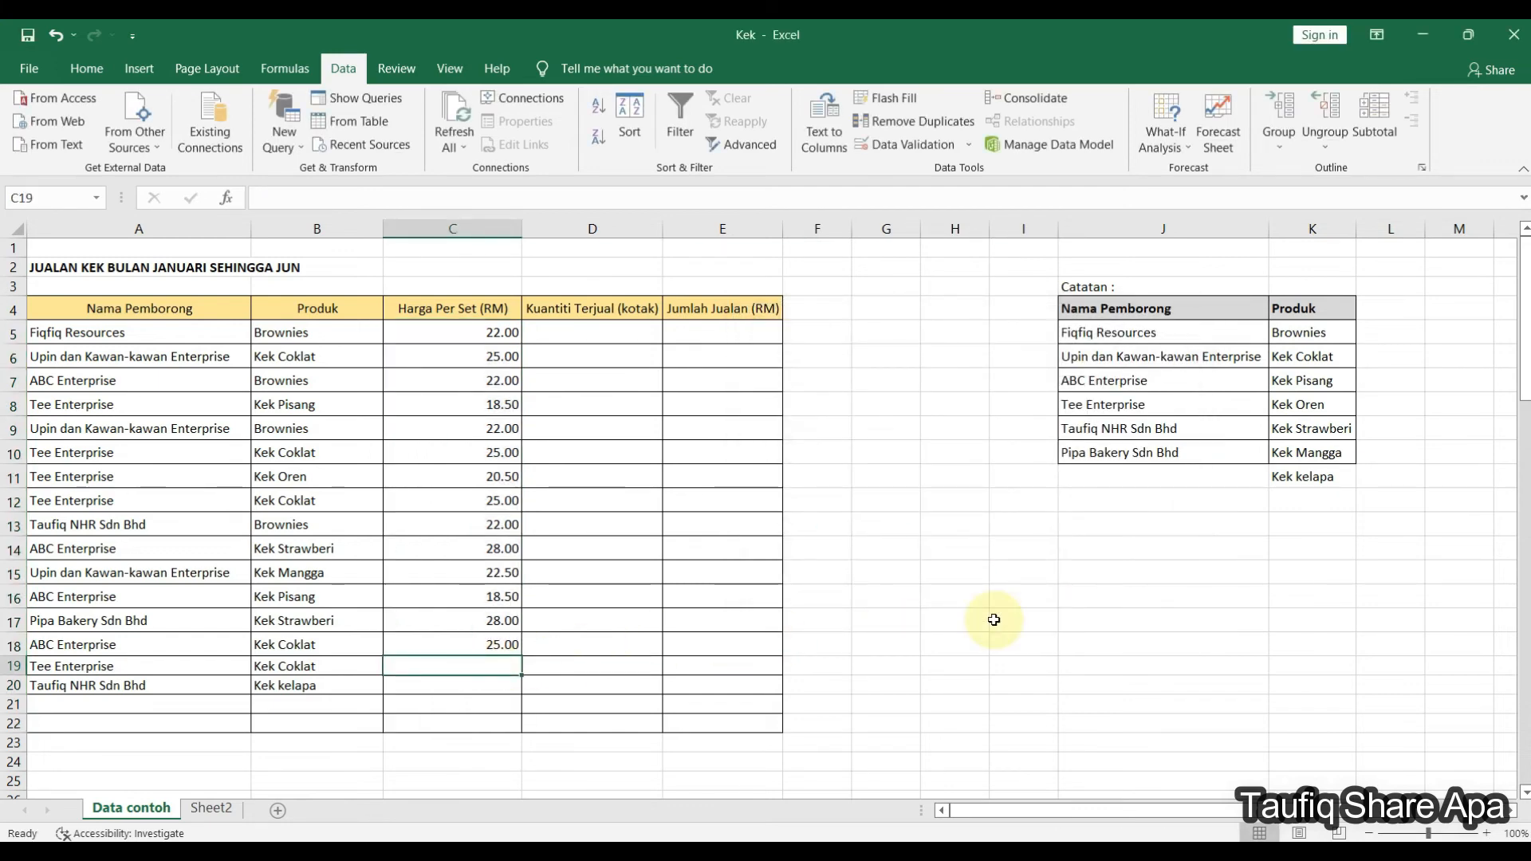
text(30)
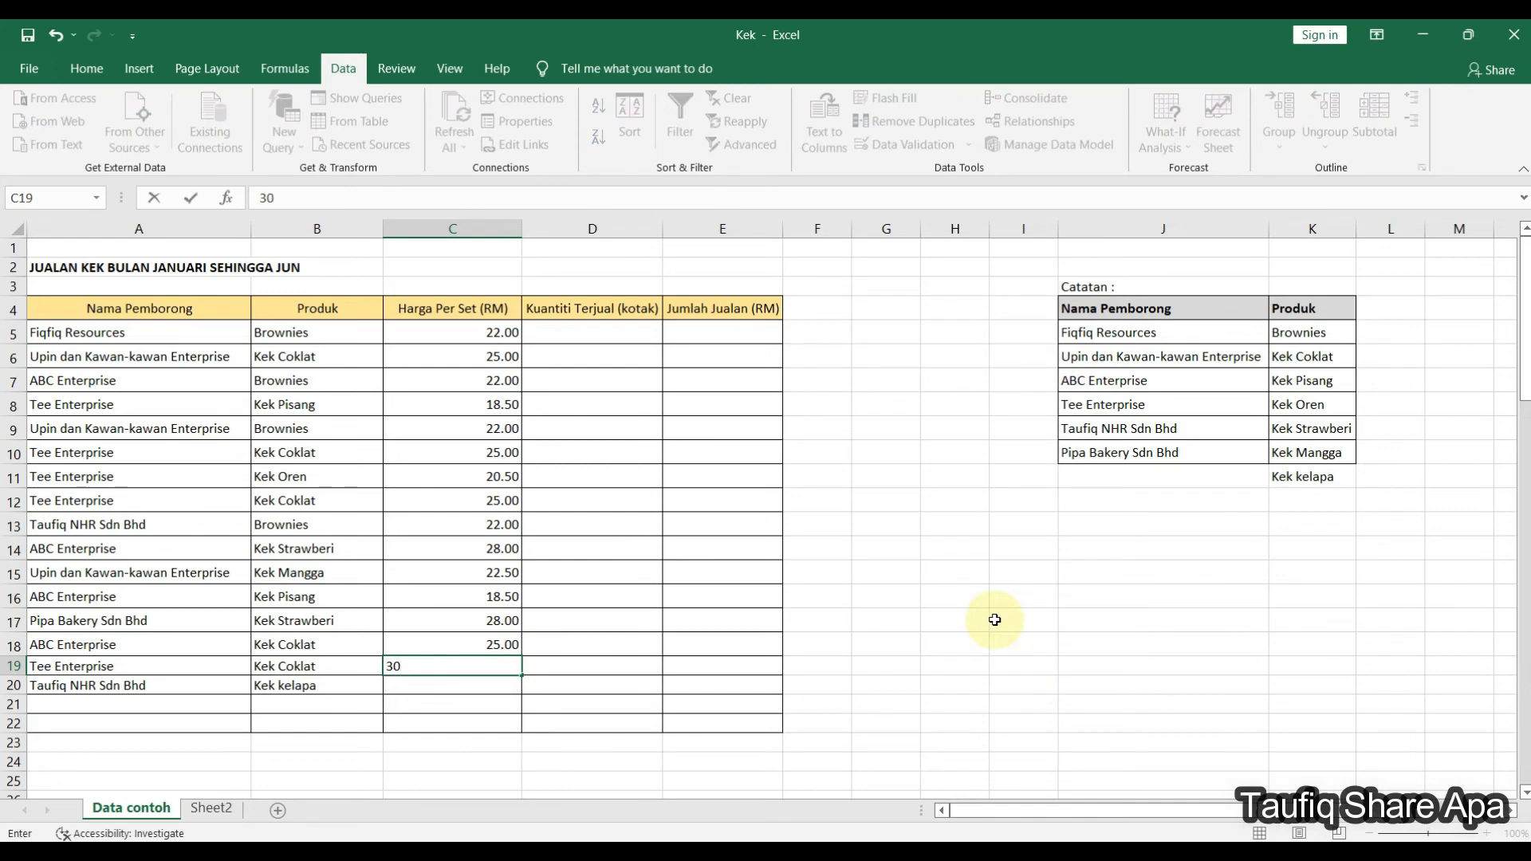
key(Return)
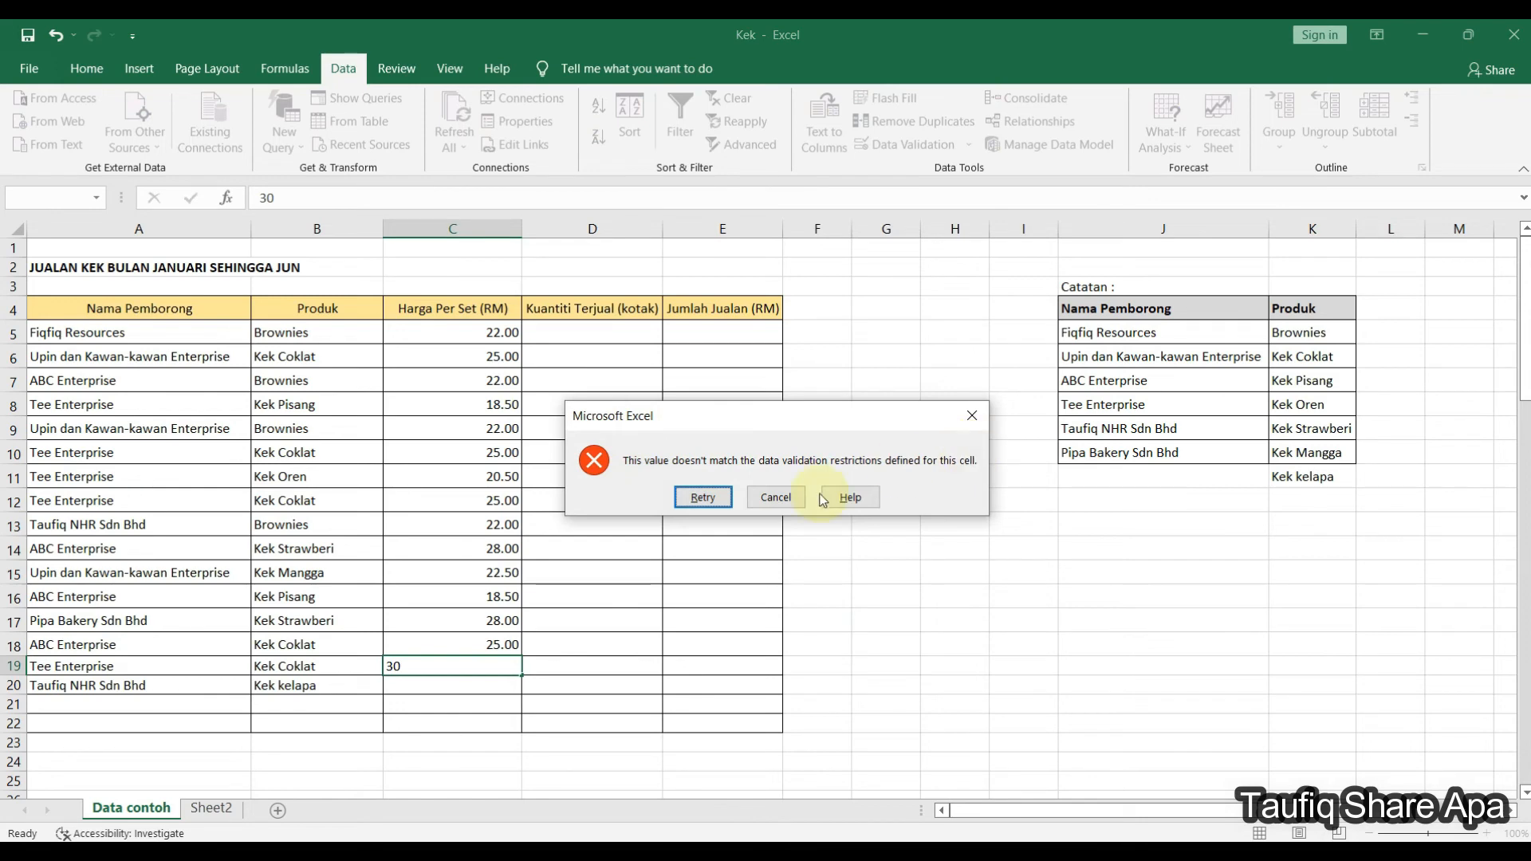
click(983, 414)
click(871, 686)
Step: Give the Stop error alert of cell C19 the title HARGA TIDAK SAMA DALAM REKOD and the message HARGA MESTI IKUT REKOD
click(504, 668)
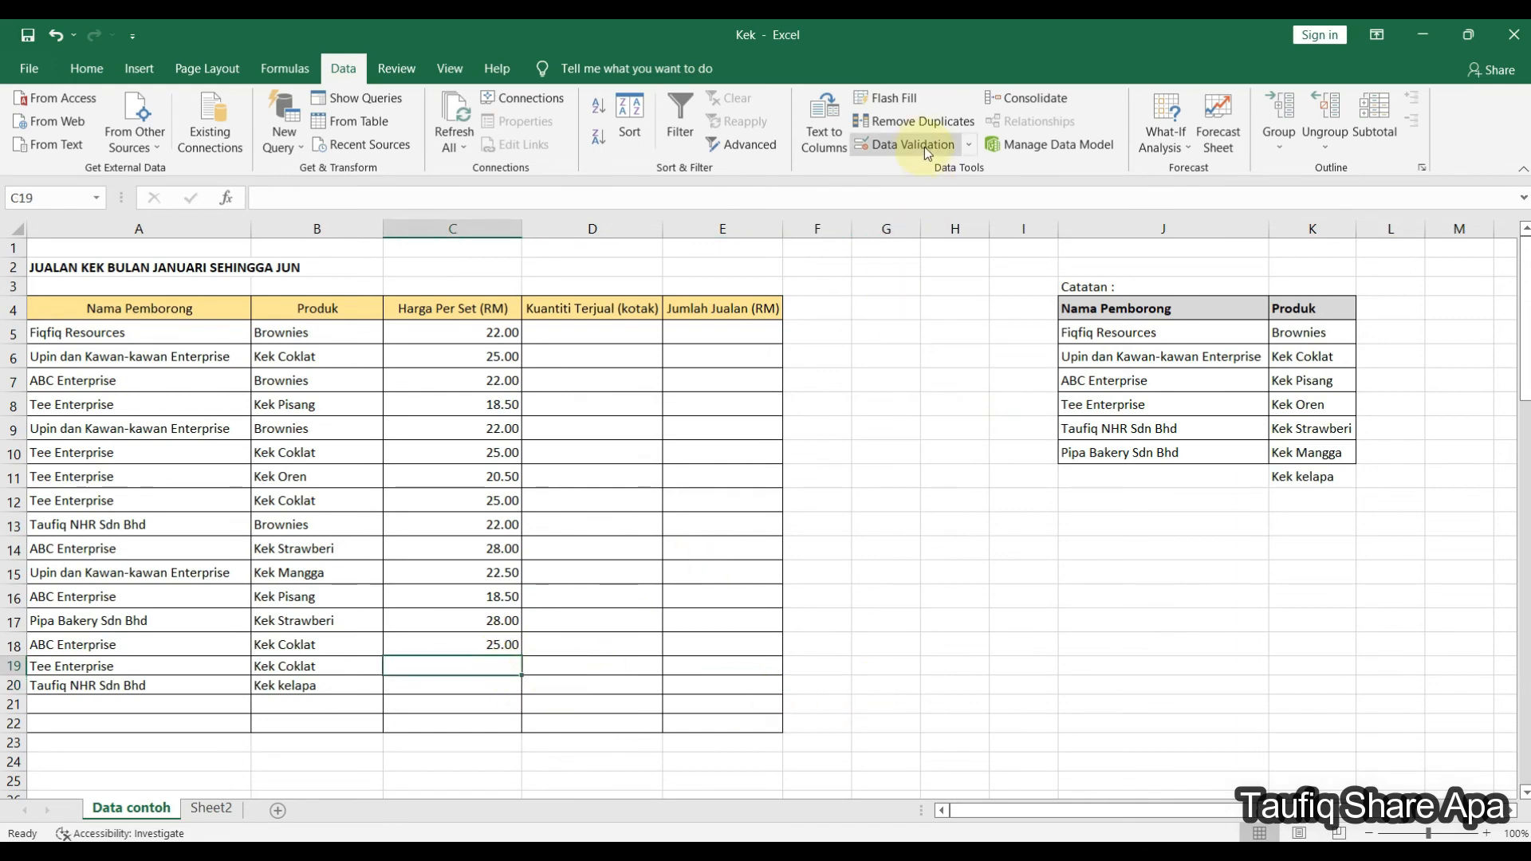
click(969, 144)
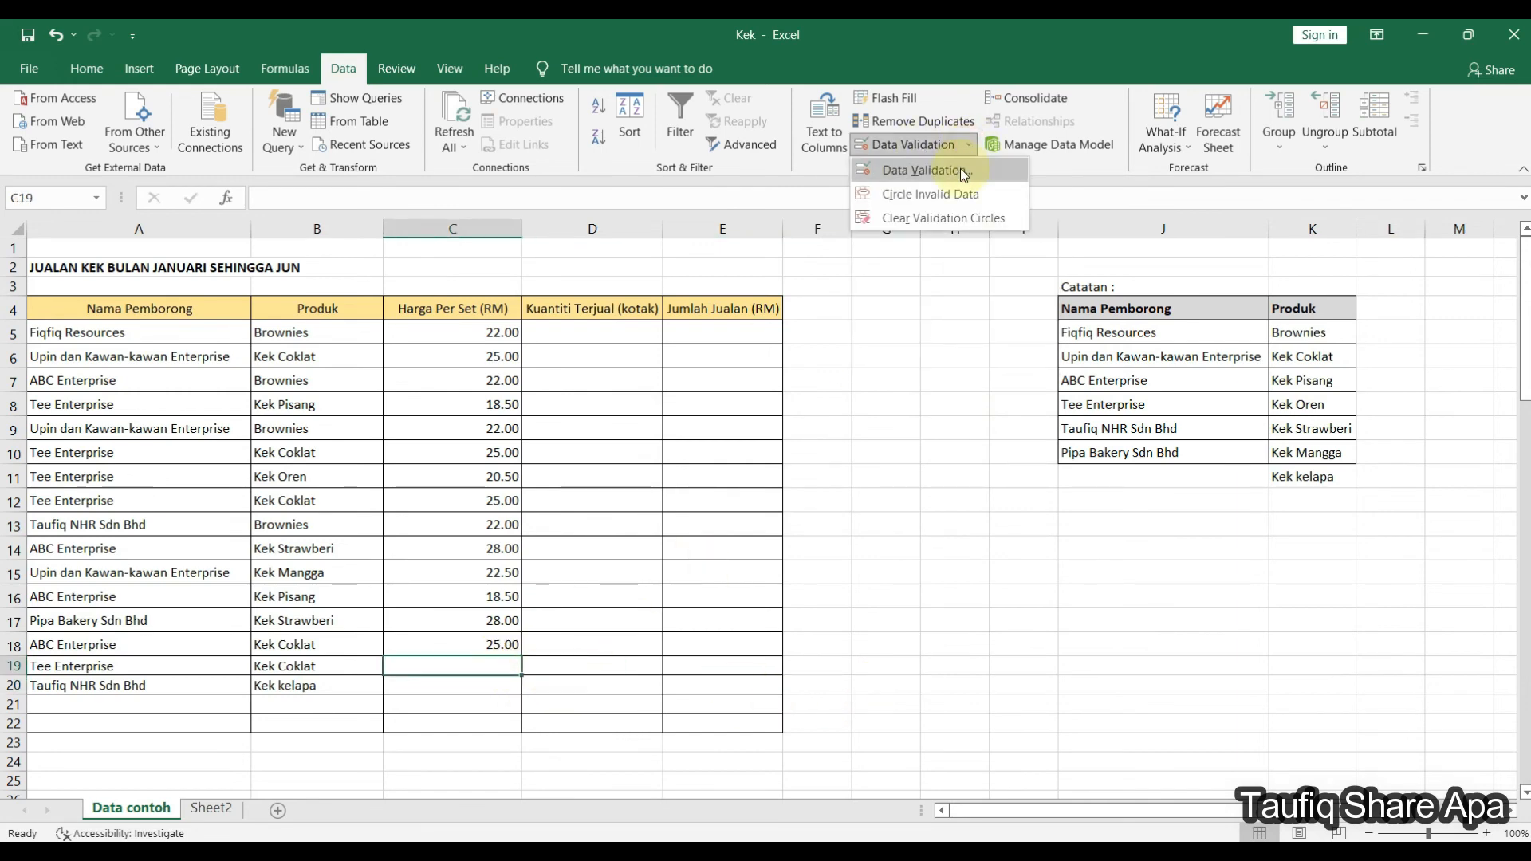
click(962, 171)
click(927, 348)
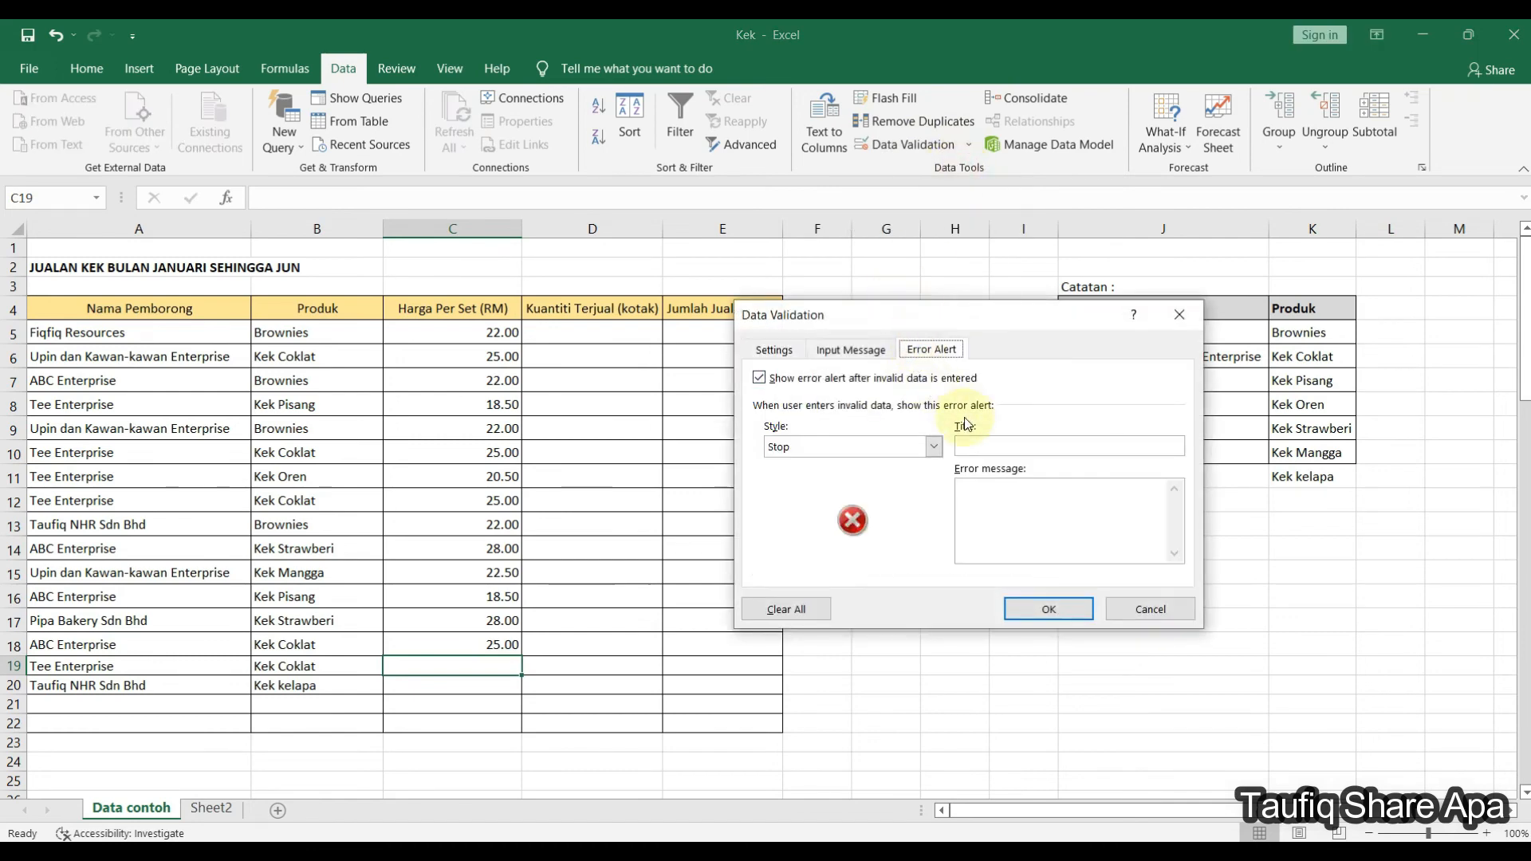
click(1045, 447)
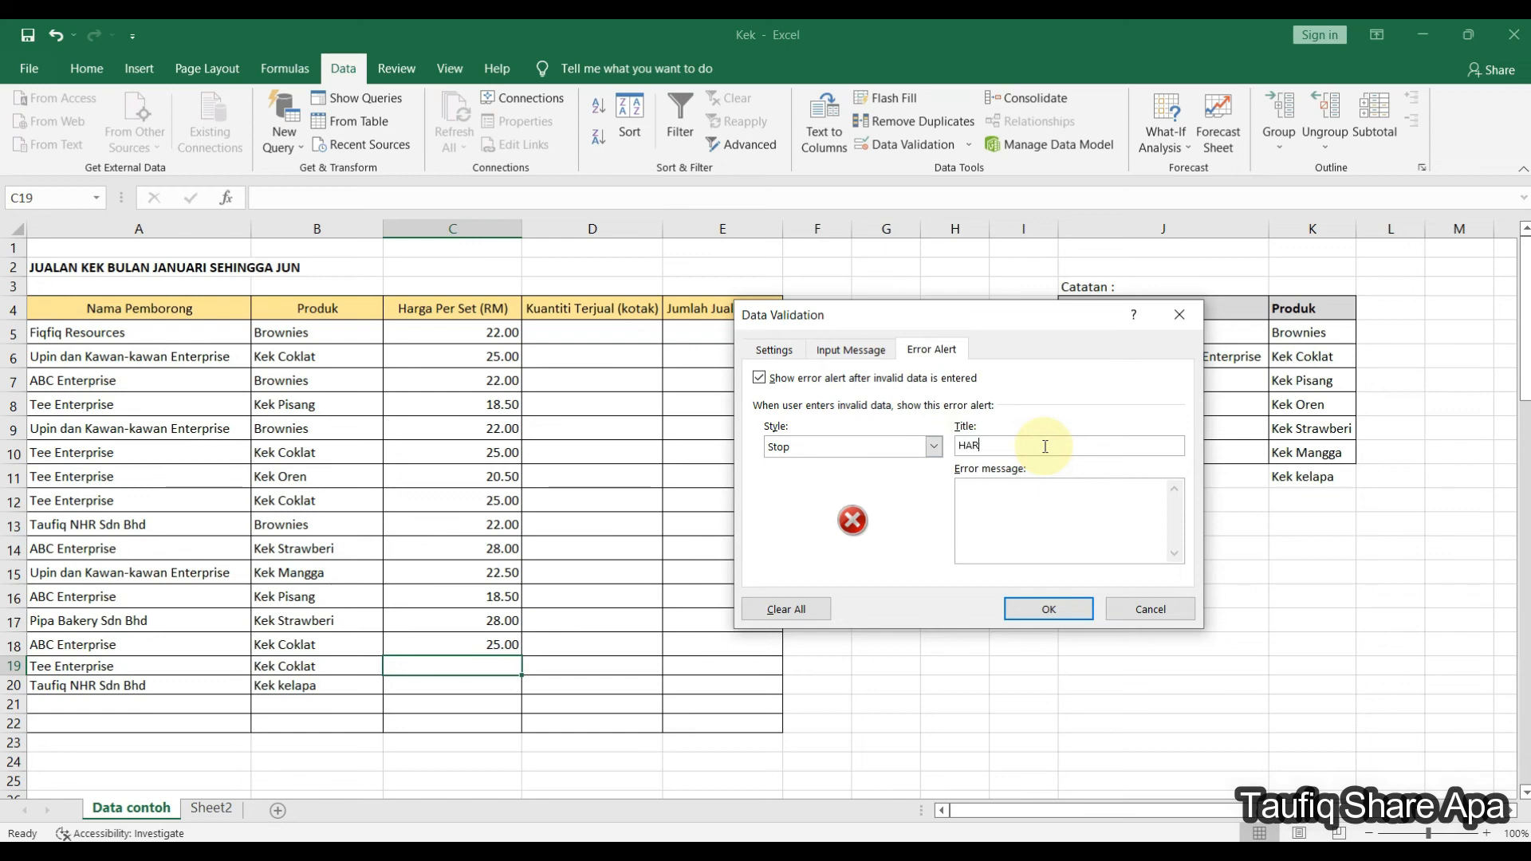
text(HARGA TIDAK SAMA DALAM REKOD)
click(1041, 496)
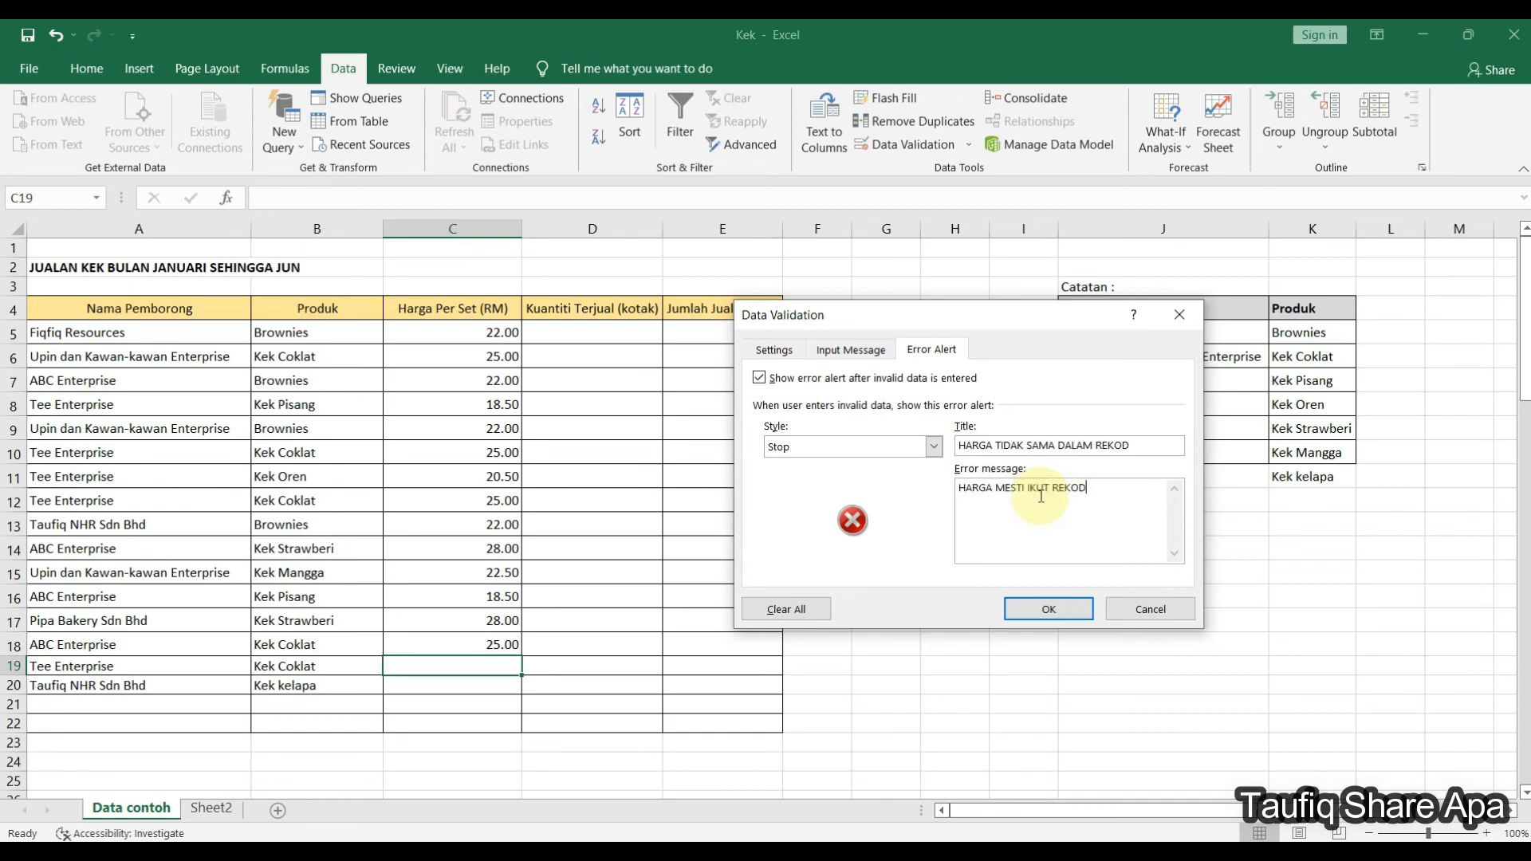
click(1047, 608)
click(1023, 722)
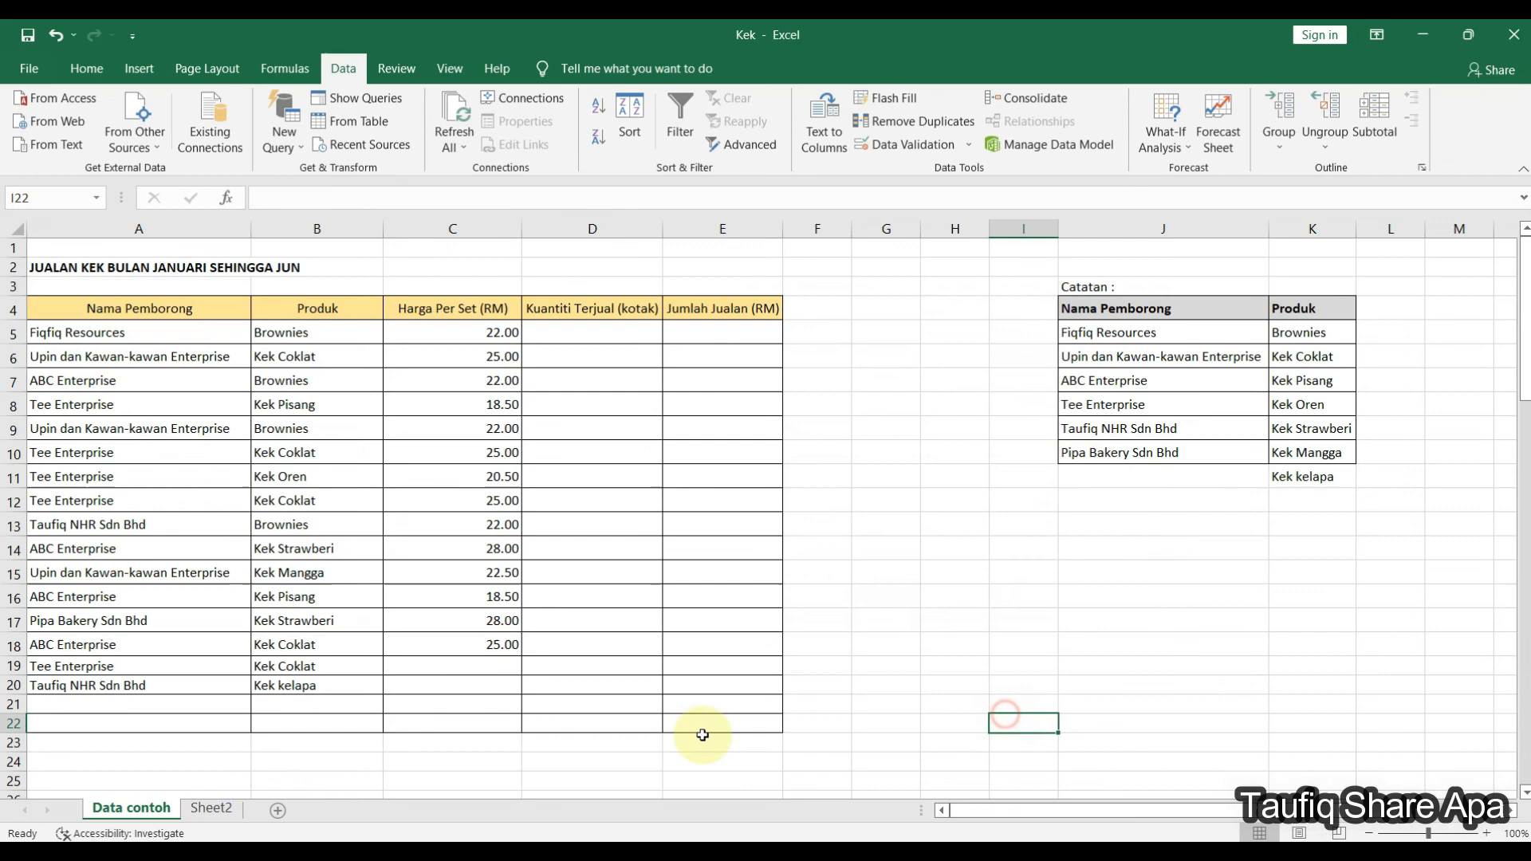
Step: Test the custom price alert by trying to enter 40 in cell C19, and abandon the entry
click(496, 669)
text(40)
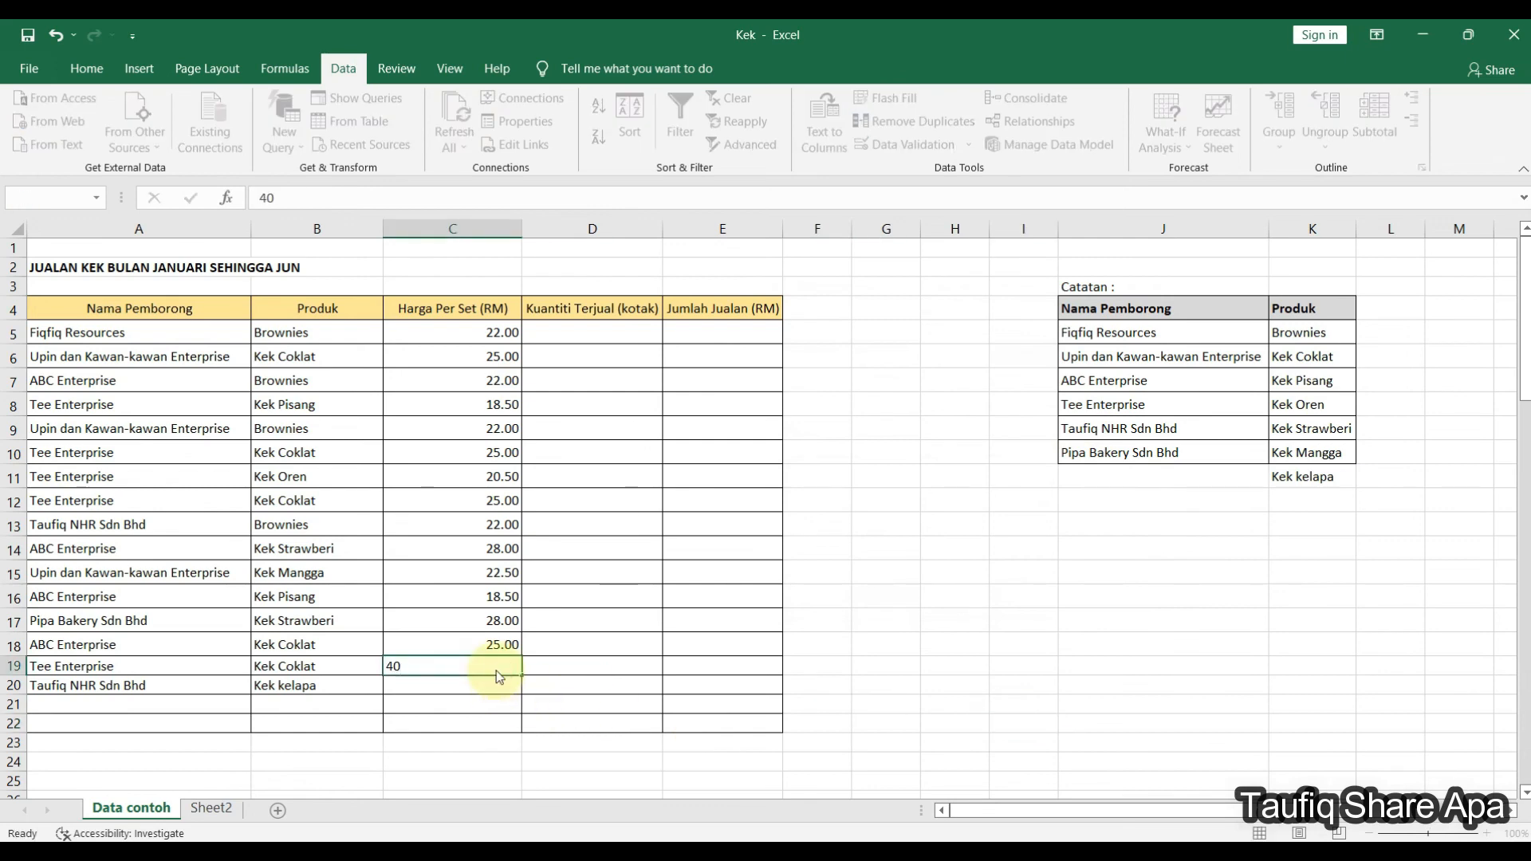
key(Return)
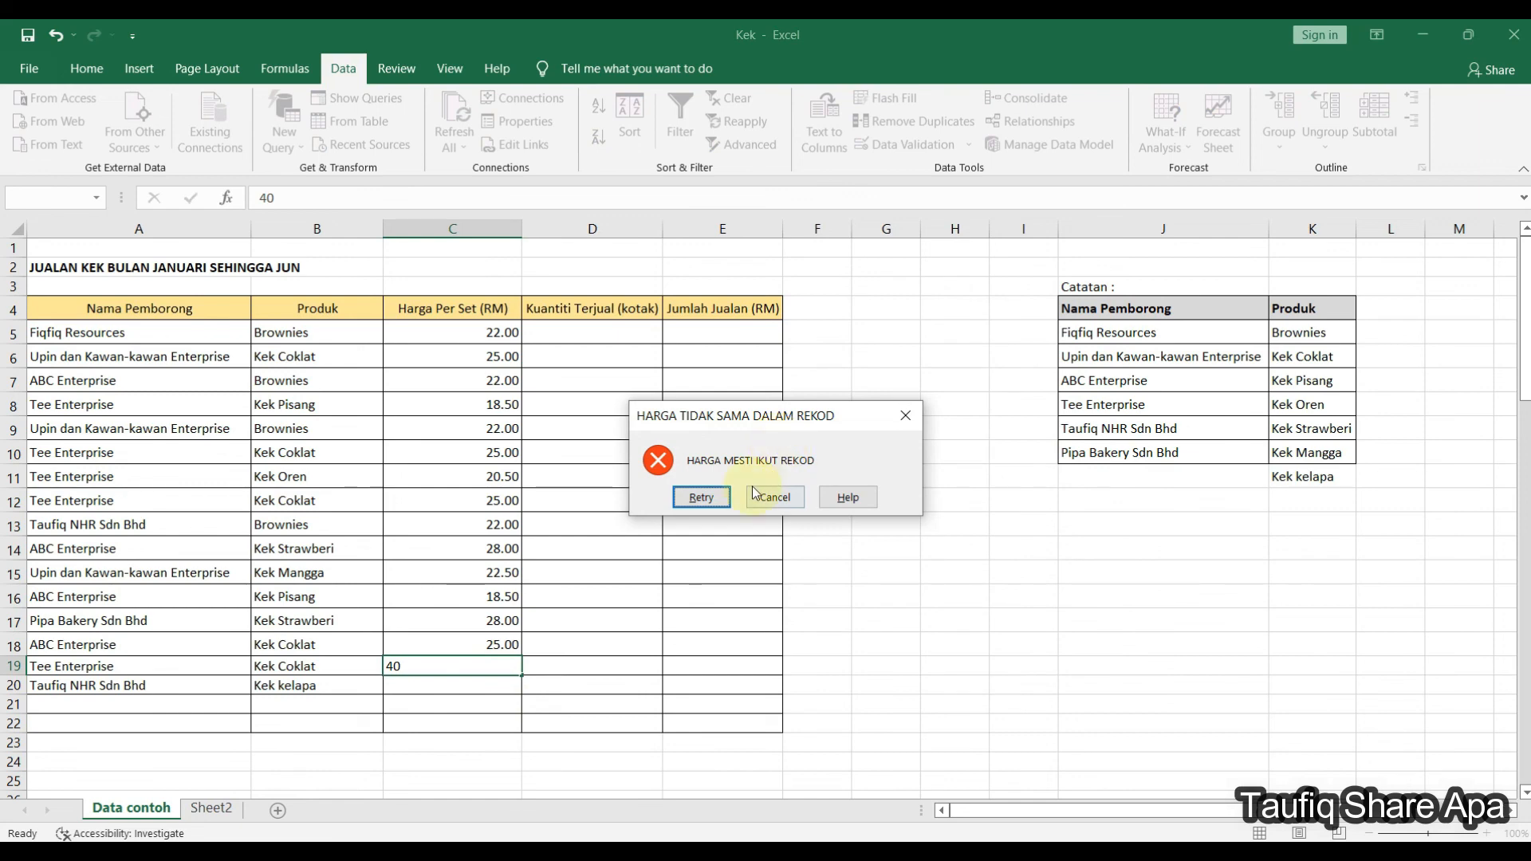
click(904, 415)
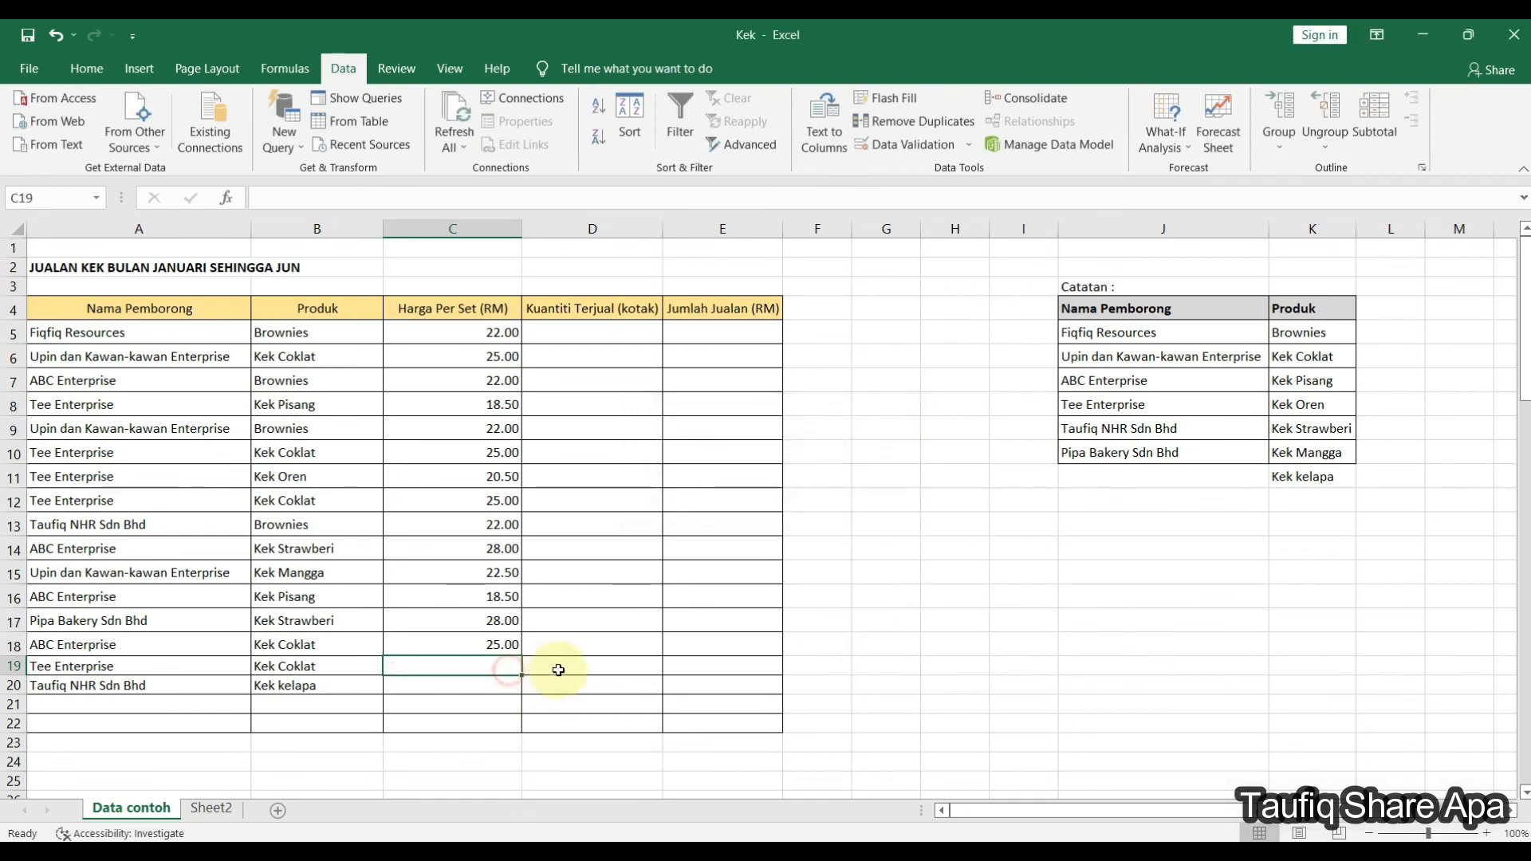
click(608, 680)
Step: Review the input message, error alert and allowed data types in the data validation of cell C19, and close it without changes
click(476, 670)
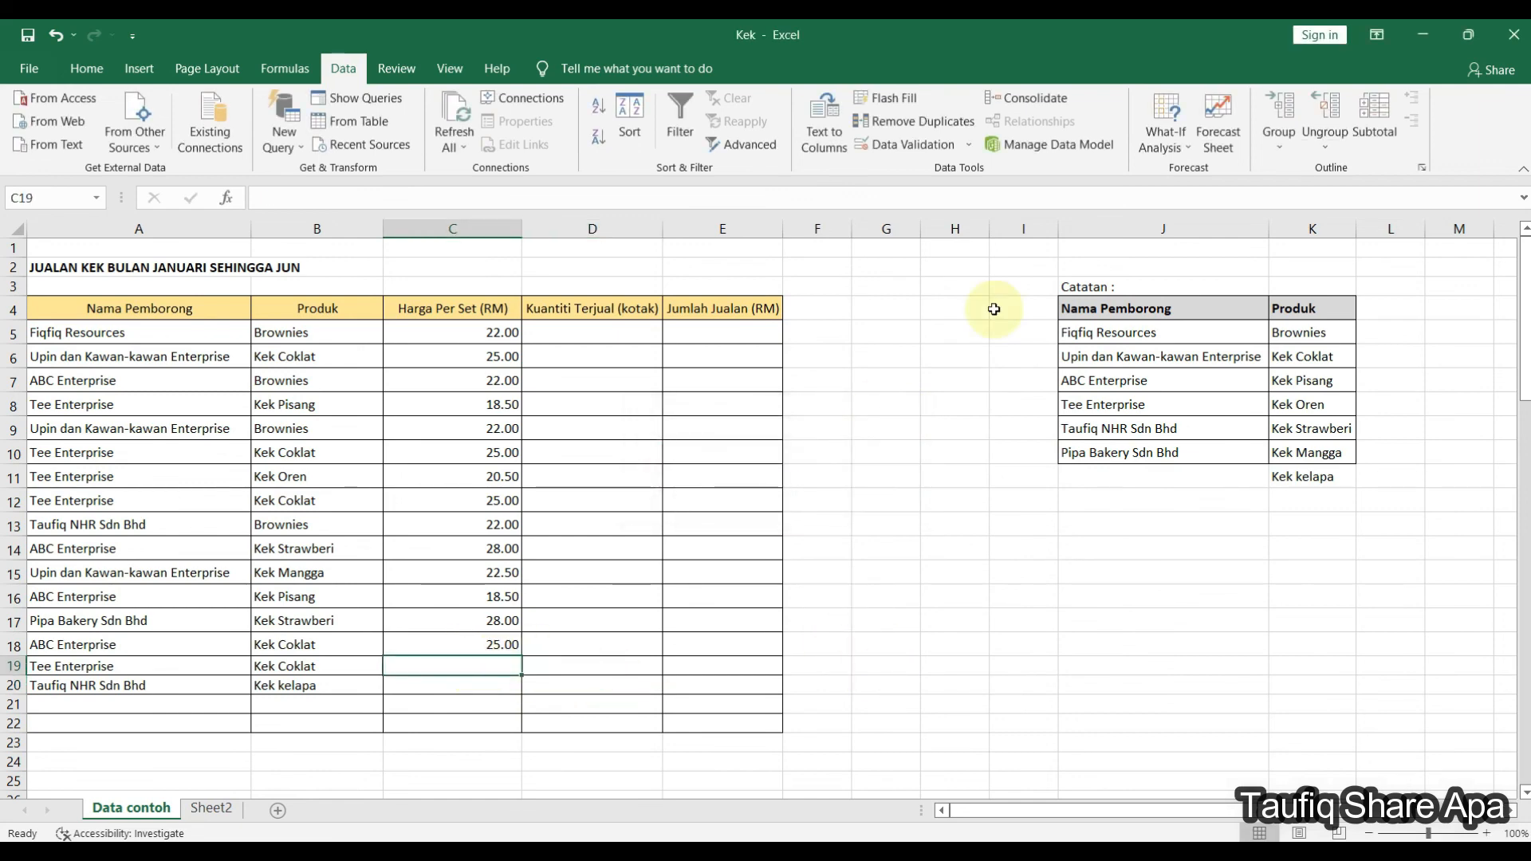
click(968, 144)
click(947, 181)
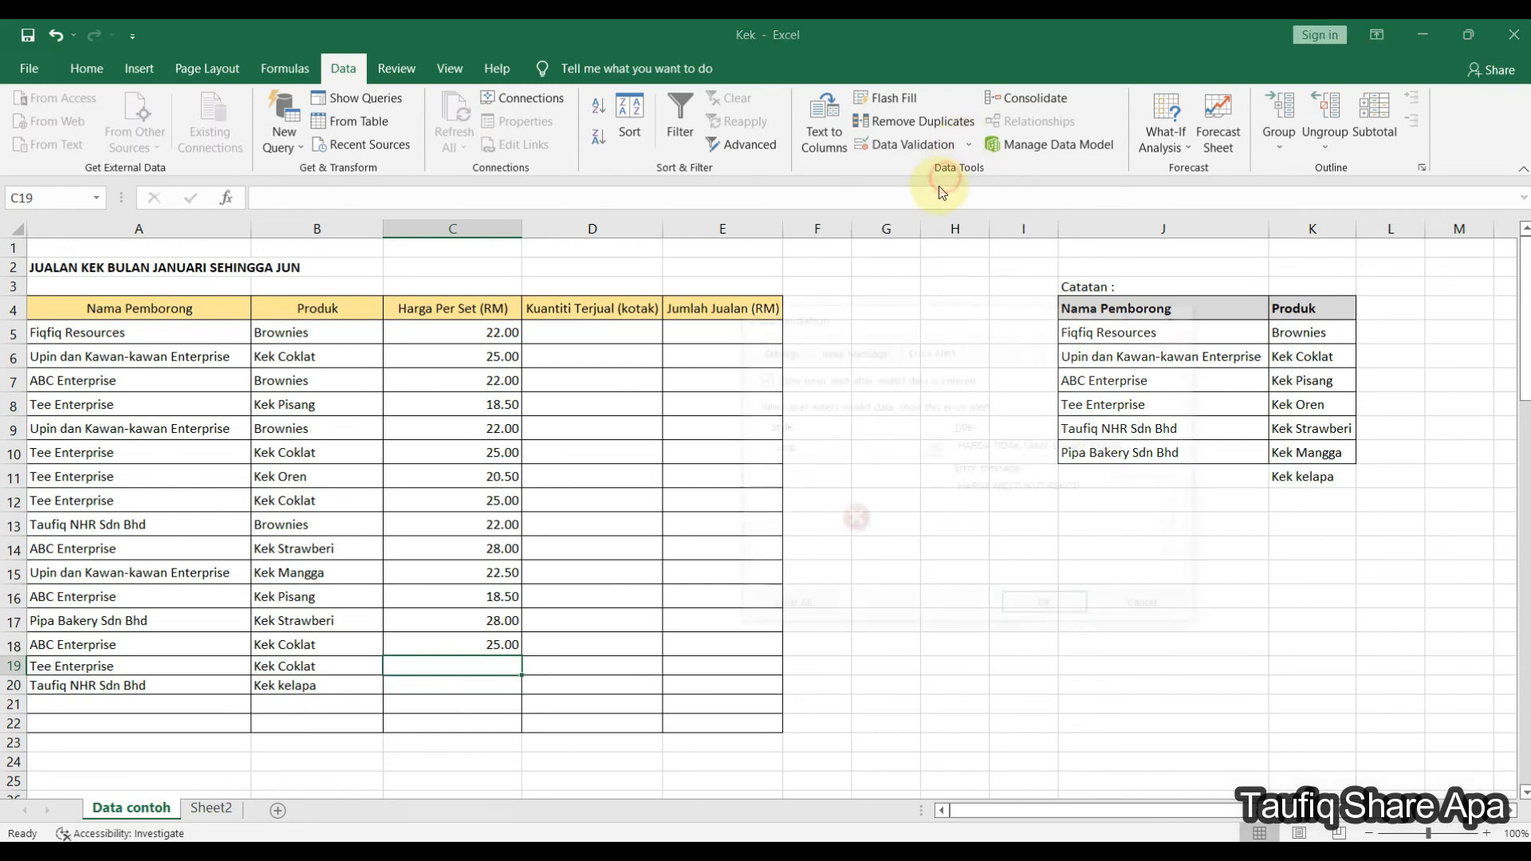
click(775, 350)
click(849, 350)
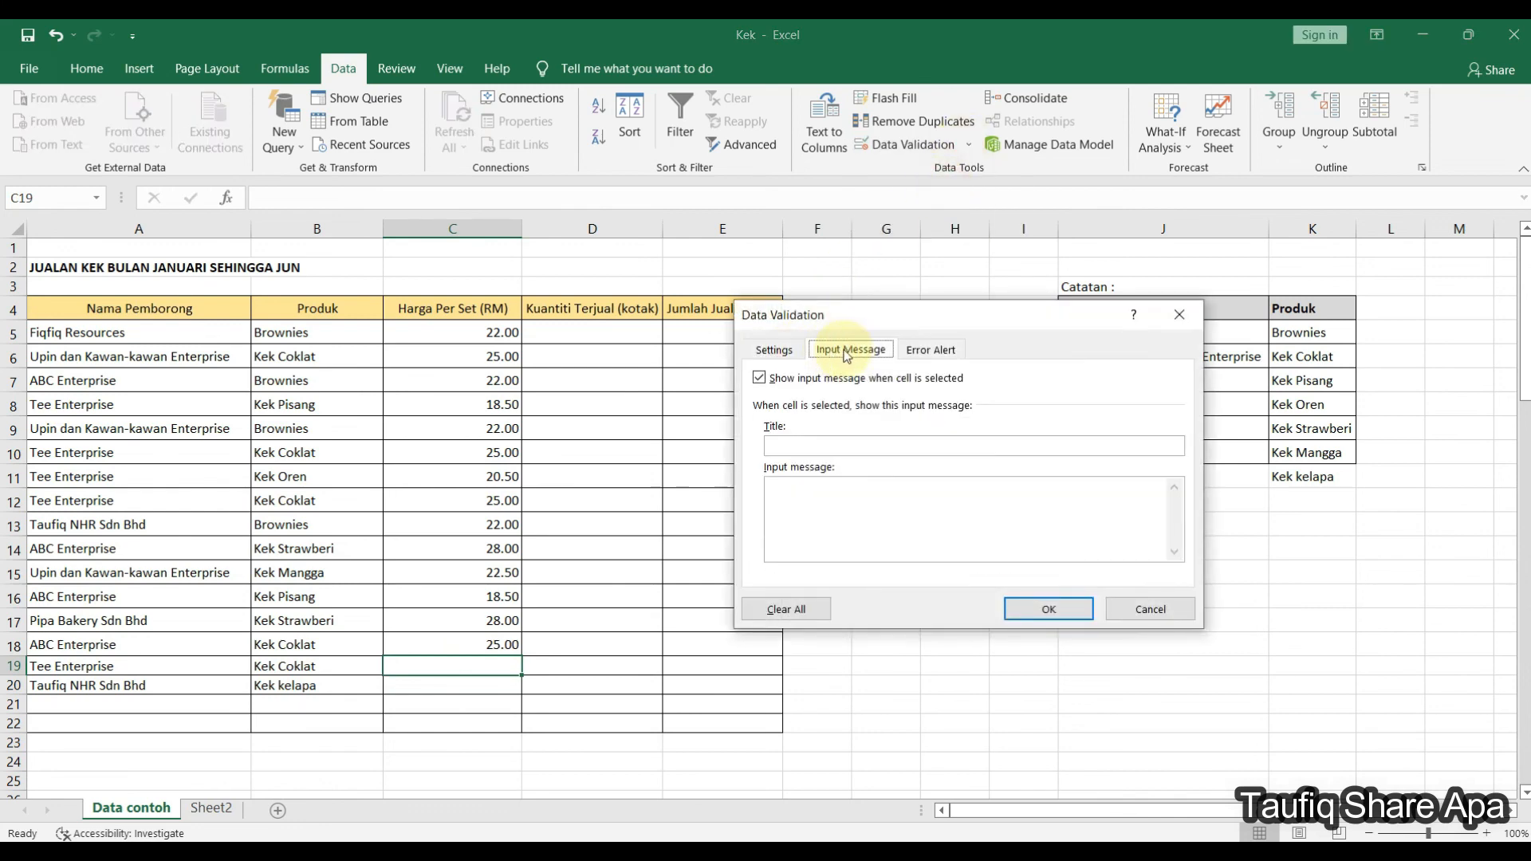
click(918, 351)
click(845, 353)
click(773, 349)
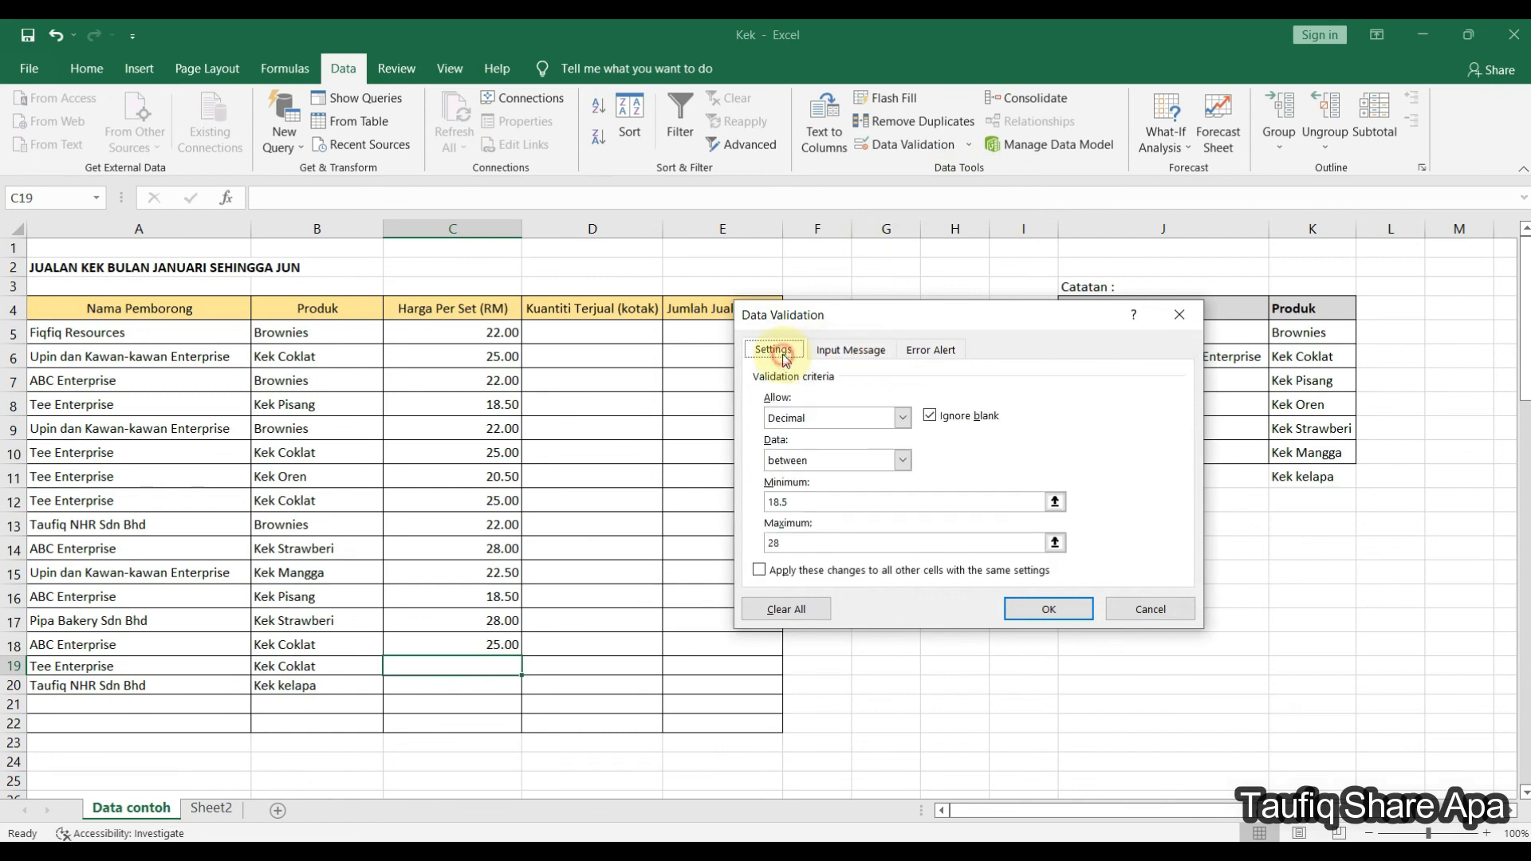
click(903, 419)
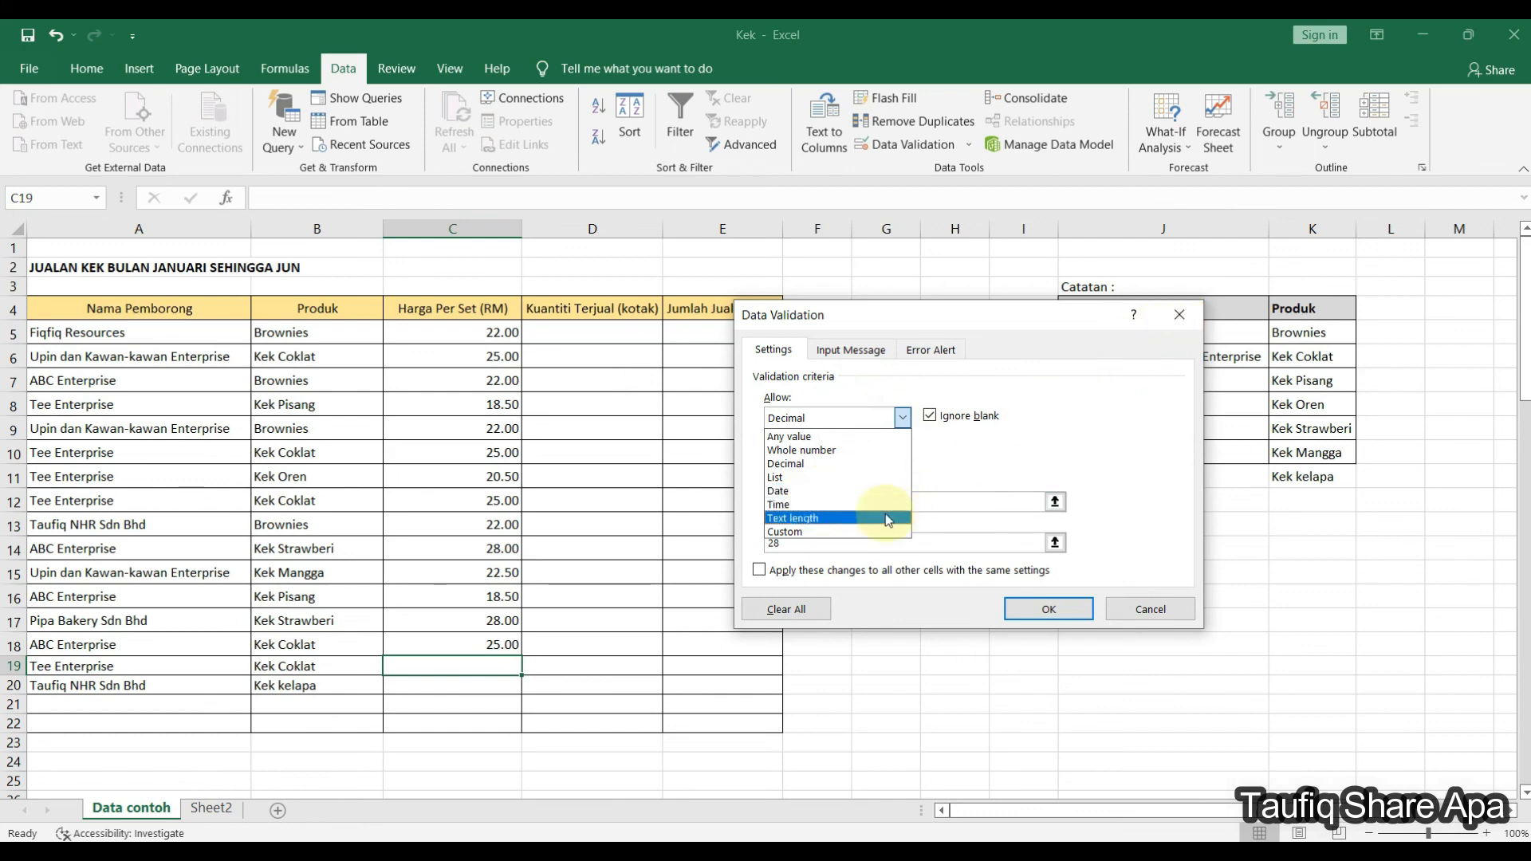
click(1187, 313)
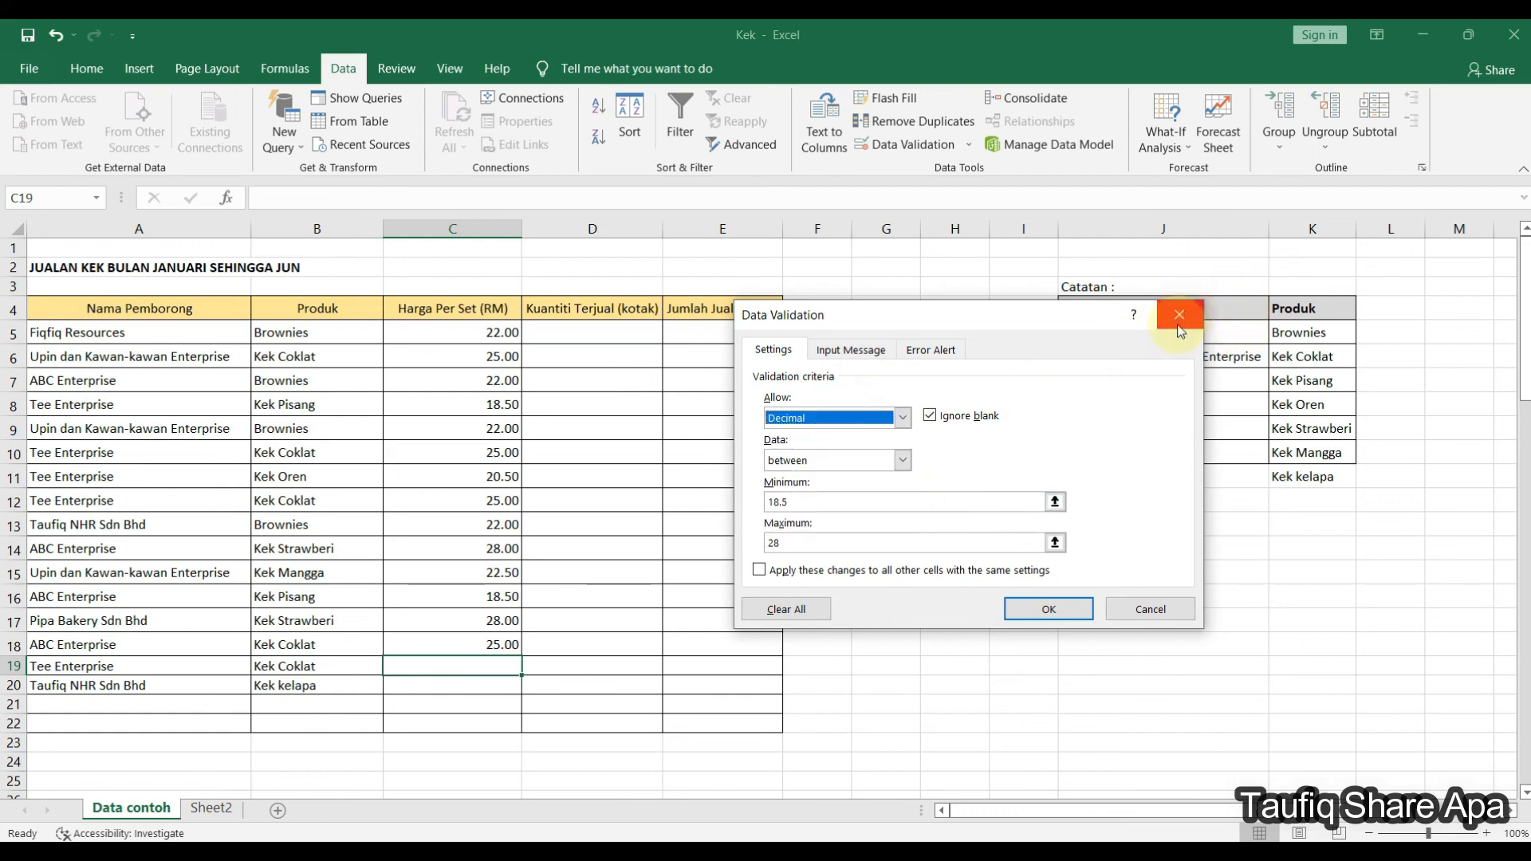
click(1144, 608)
click(971, 646)
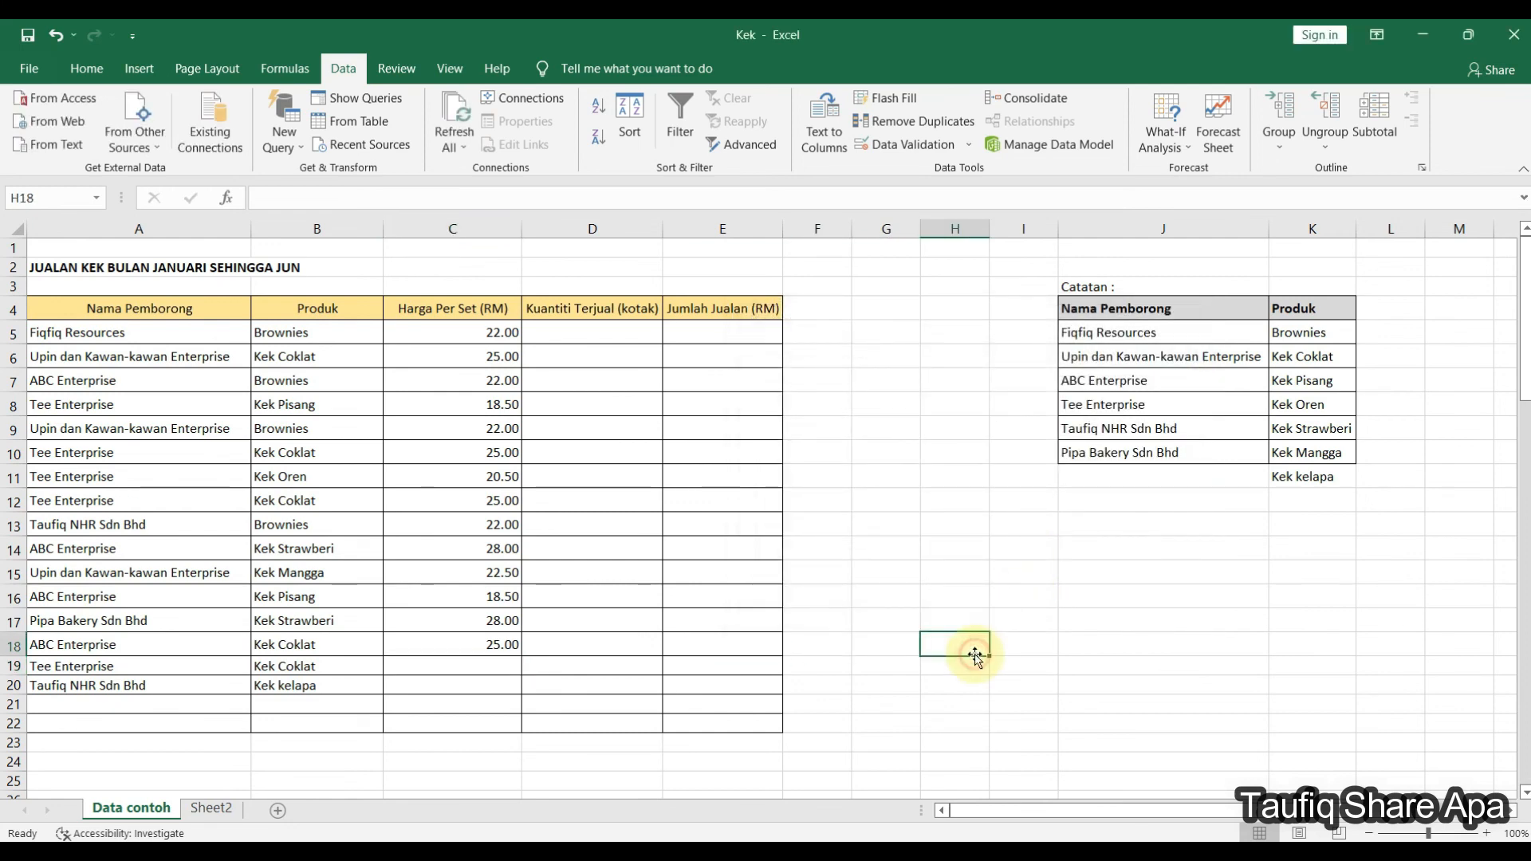